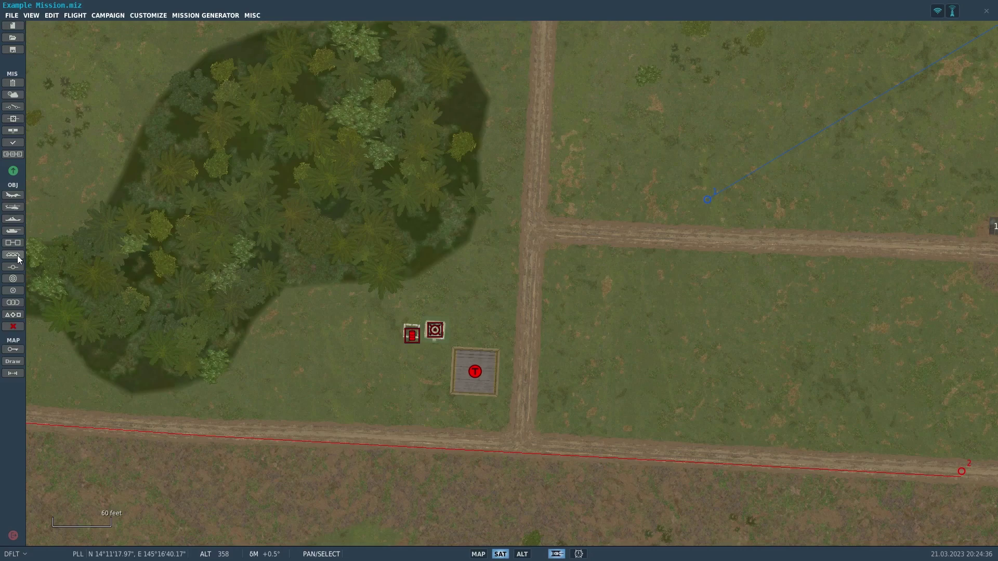
Start a new static object so the Static Object panel appears, defaulting to a Tech combine.
{"action": "left_click", "coordinate": [15, 256]}
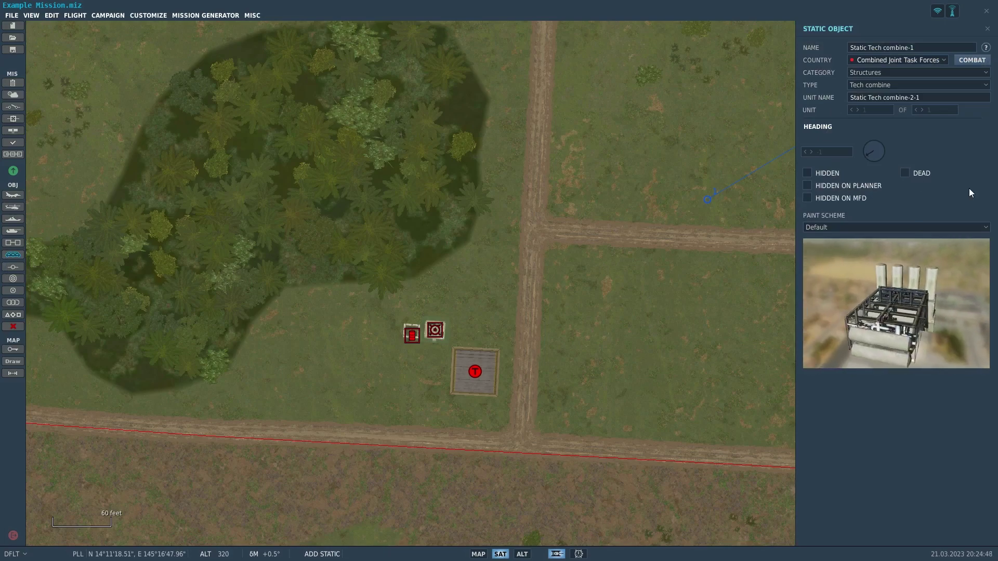
Set the static to the Animals category with the Cow type.
{"action": "left_click", "coordinate": [902, 75]}
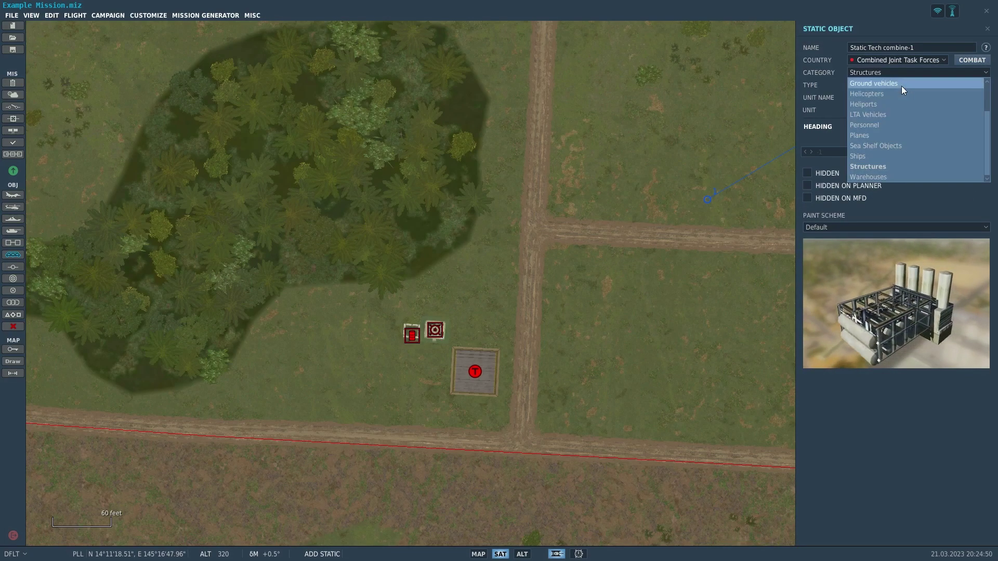
{"action": "left_click", "coordinate": [918, 83]}
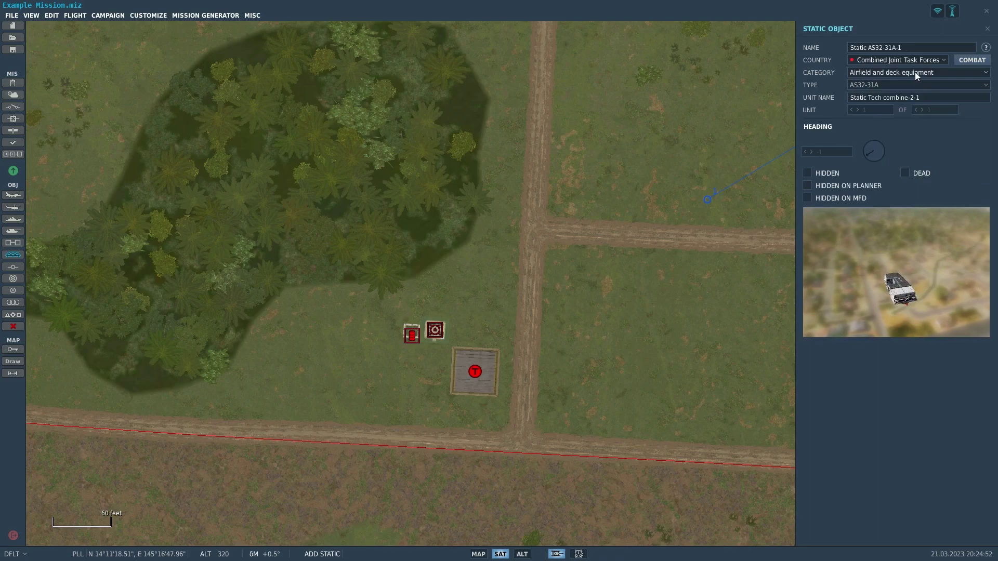
{"action": "left_click", "coordinate": [915, 72]}
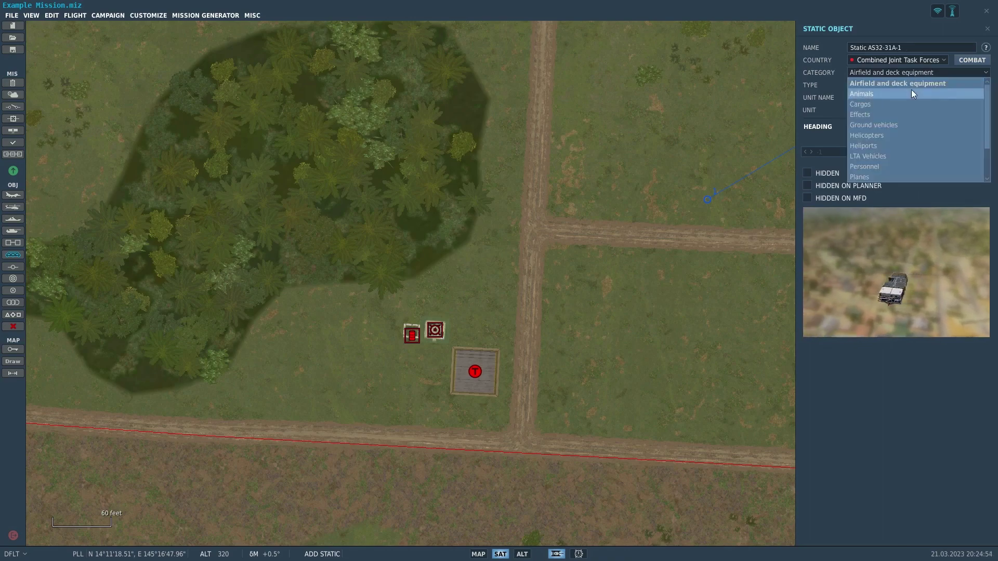
{"action": "left_click", "coordinate": [914, 94]}
{"action": "left_click", "coordinate": [915, 86]}
{"action": "left_click", "coordinate": [916, 98]}
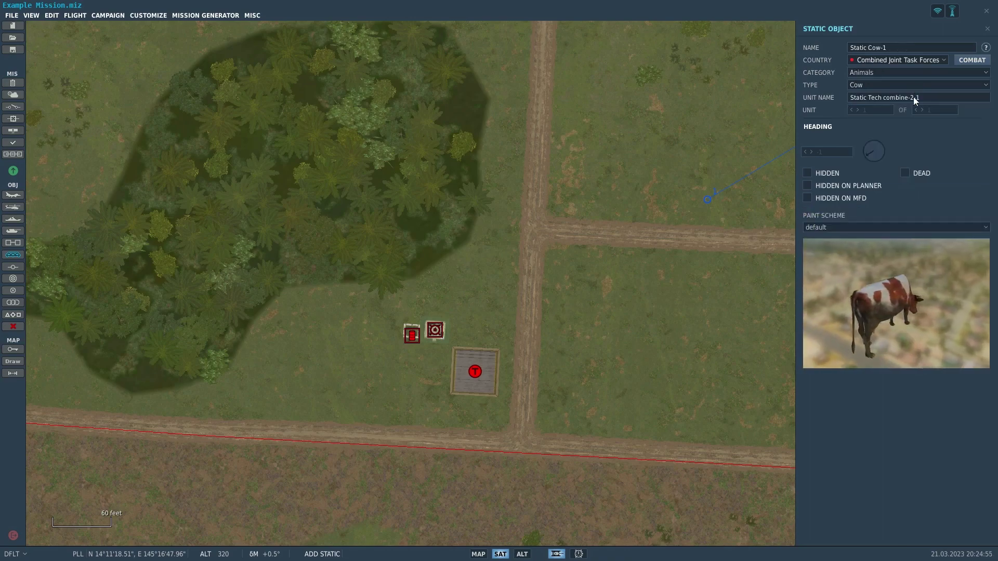
Try the cow1, cow2 and cow3 paint schemes, then return to the default.
{"action": "left_click", "coordinate": [894, 228]}
{"action": "left_click", "coordinate": [891, 249]}
{"action": "left_click", "coordinate": [891, 226]}
{"action": "left_click", "coordinate": [884, 259]}
{"action": "left_click", "coordinate": [873, 227]}
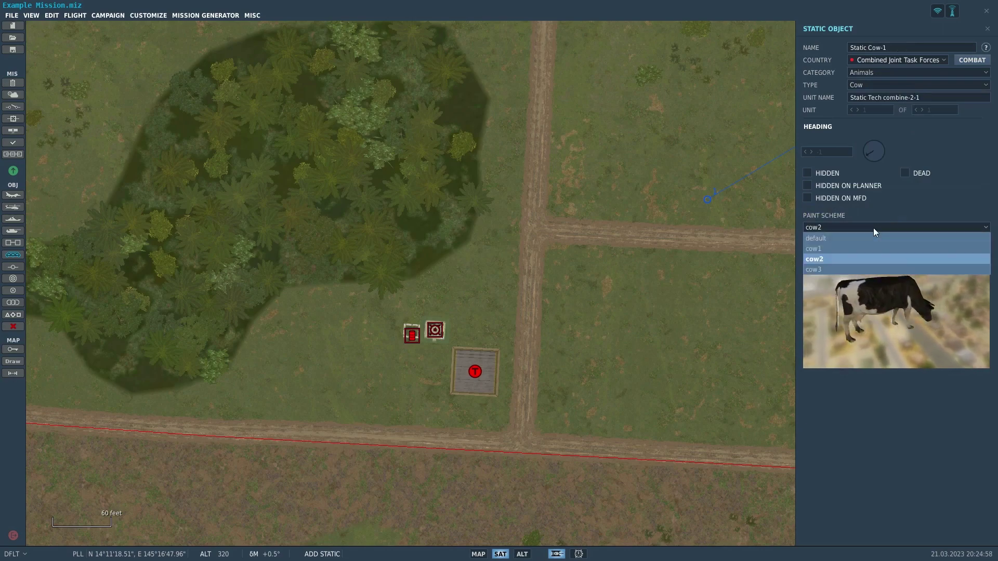
{"action": "left_click", "coordinate": [871, 269]}
{"action": "left_click", "coordinate": [869, 227]}
{"action": "left_click", "coordinate": [865, 240]}
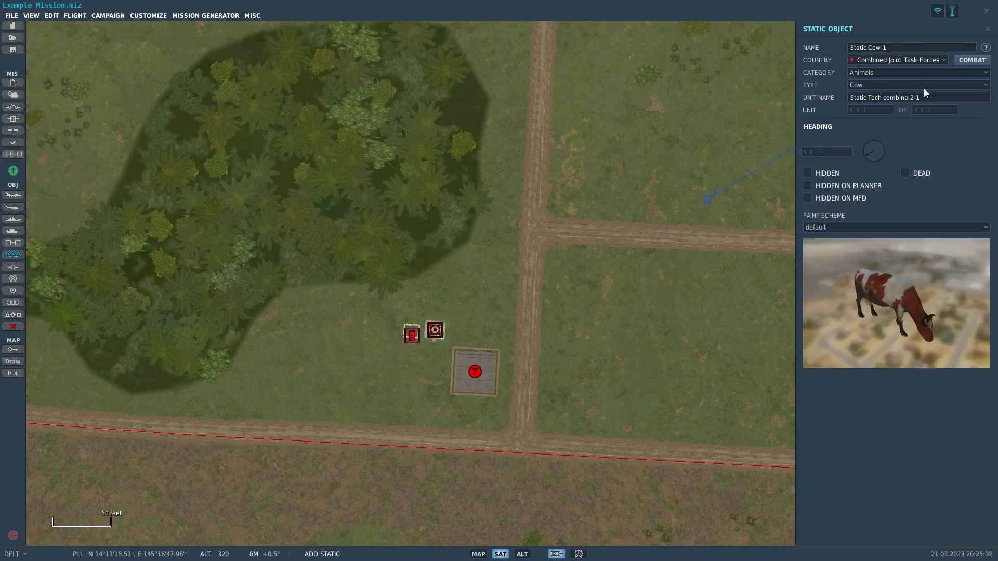
Switch the category to Cargos so the static becomes Static Ammo-1.
{"action": "left_click", "coordinate": [925, 72]}
{"action": "left_click", "coordinate": [921, 105]}
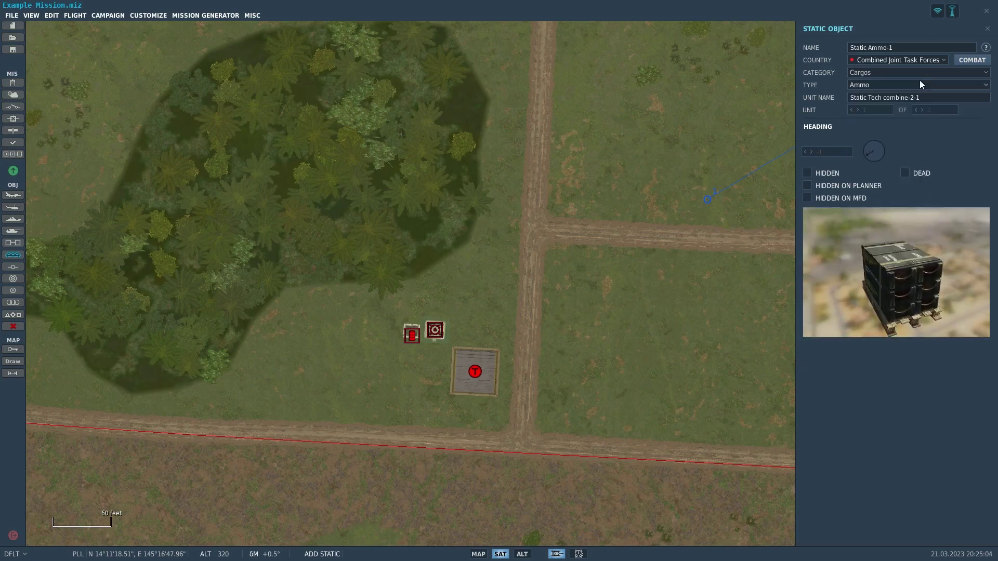
{"action": "left_click", "coordinate": [919, 73]}
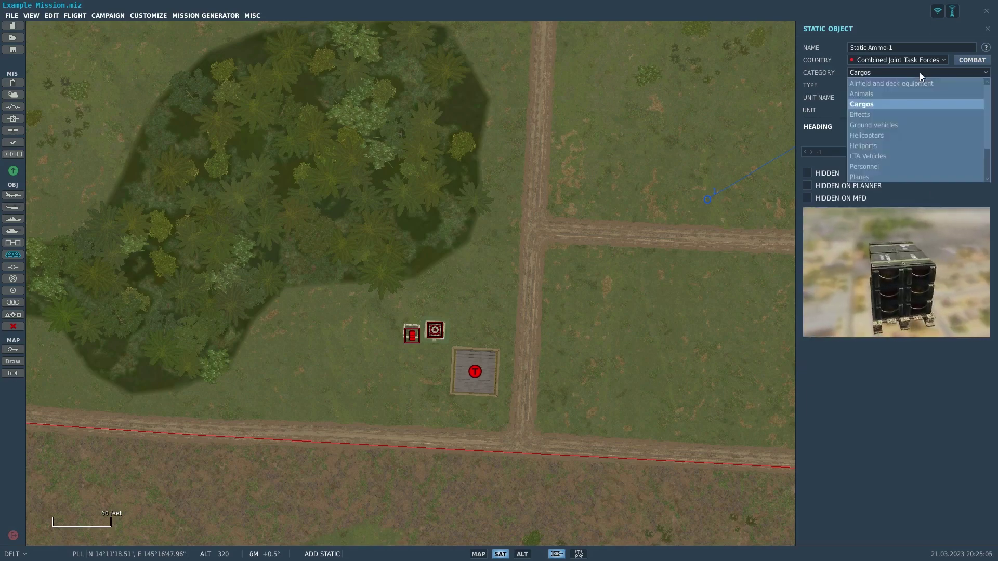
Try the Effects and Ground vehicles categories for the static.
{"action": "left_click", "coordinate": [903, 116]}
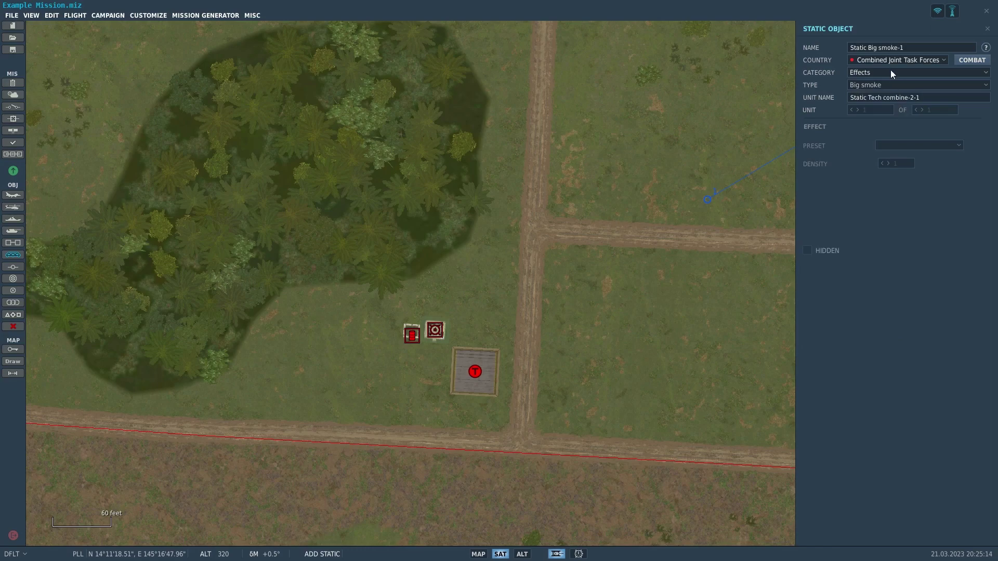
{"action": "left_click", "coordinate": [890, 70]}
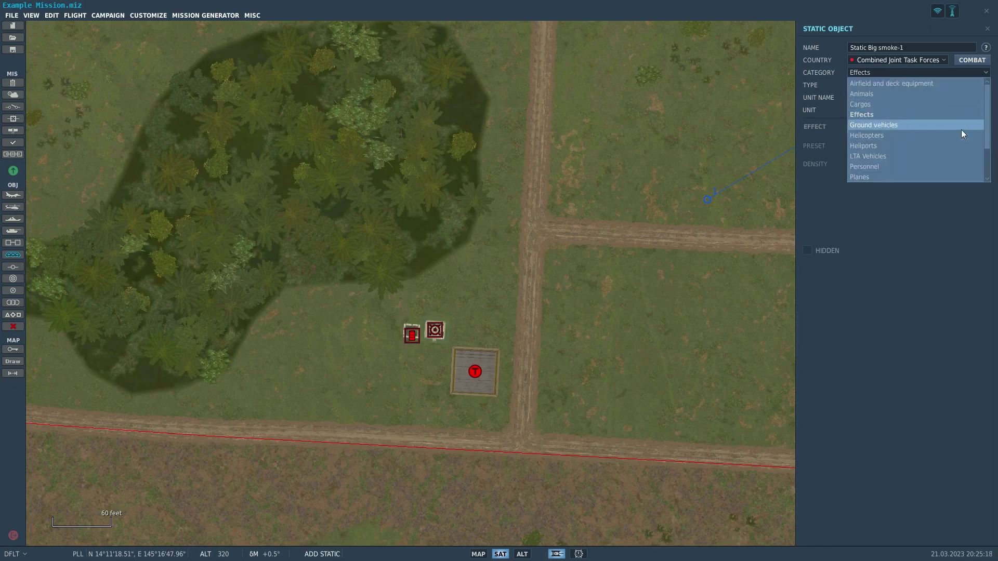
{"action": "left_click", "coordinate": [961, 129]}
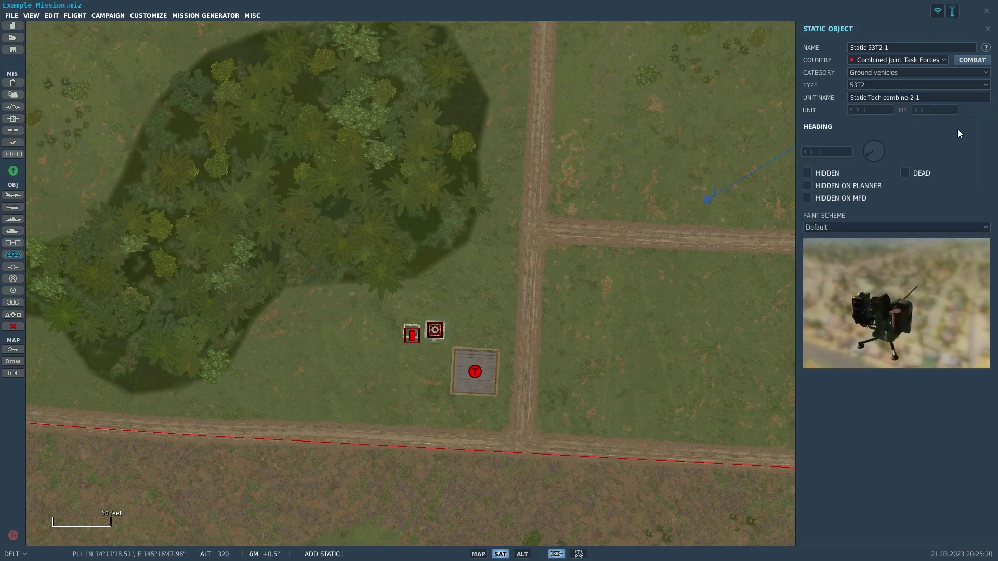
{"action": "left_click", "coordinate": [894, 74]}
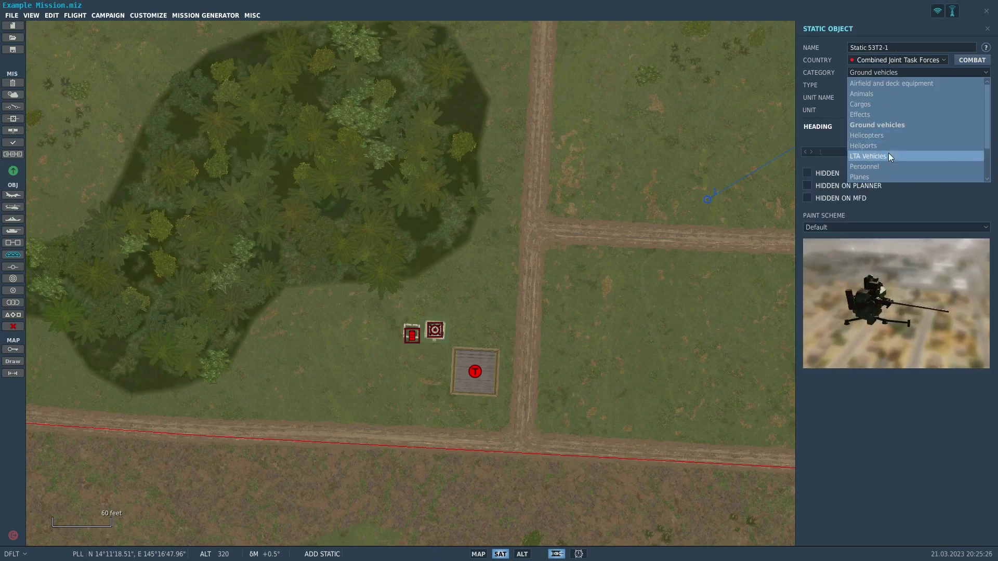
Choose LTA Vehicles with the M1 barrage balloon and place it east of the road.
{"action": "scroll", "coordinate": [894, 148], "scroll_direction": "down", "scroll_amount": 2}
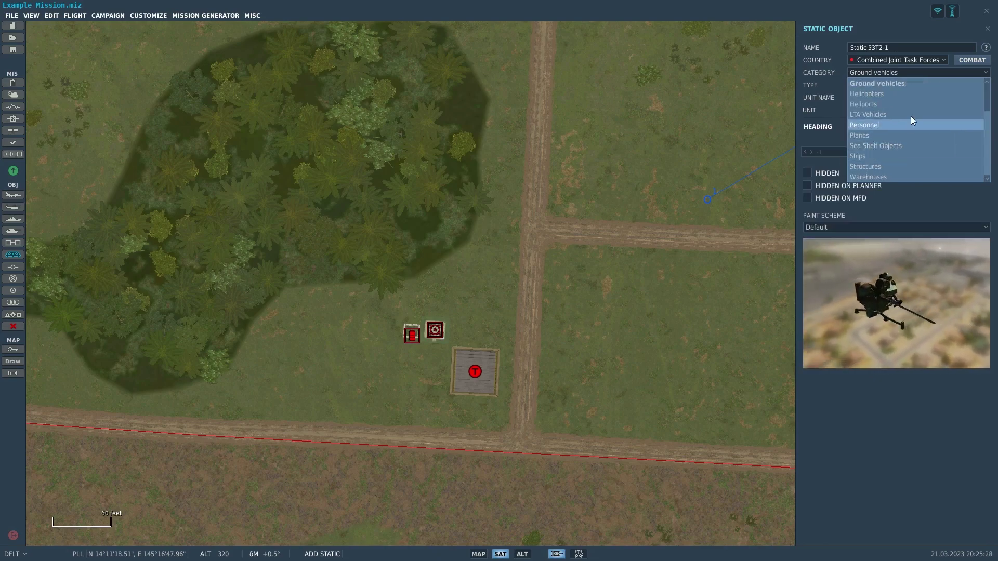
{"action": "left_click", "coordinate": [911, 115]}
{"action": "left_click", "coordinate": [906, 85]}
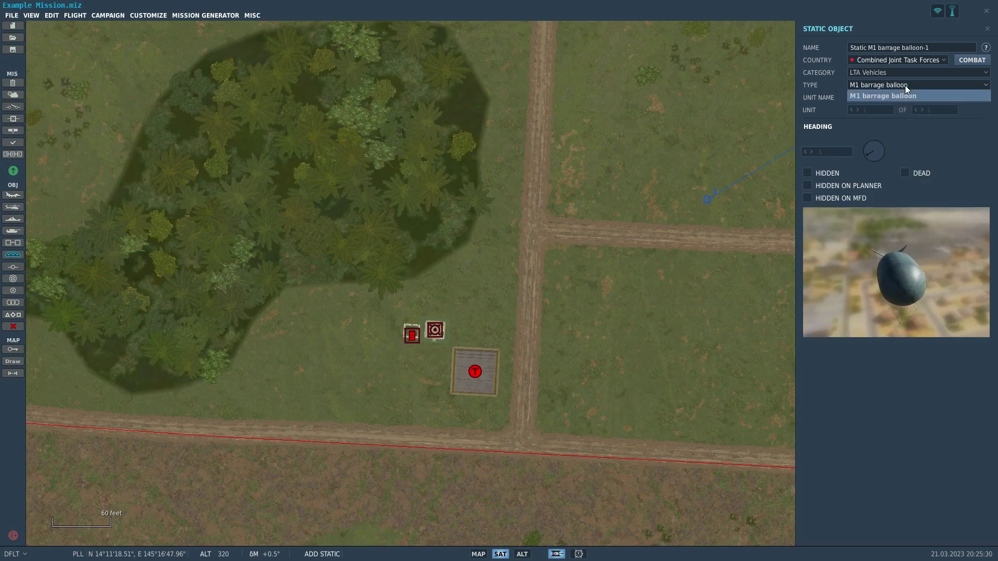
{"action": "left_click", "coordinate": [905, 97]}
{"action": "left_click", "coordinate": [713, 344]}
Recentre the map and select the placed barrage balloon.
{"action": "left_click_drag", "start_coordinate": [713, 338], "coordinate": [619, 304]}
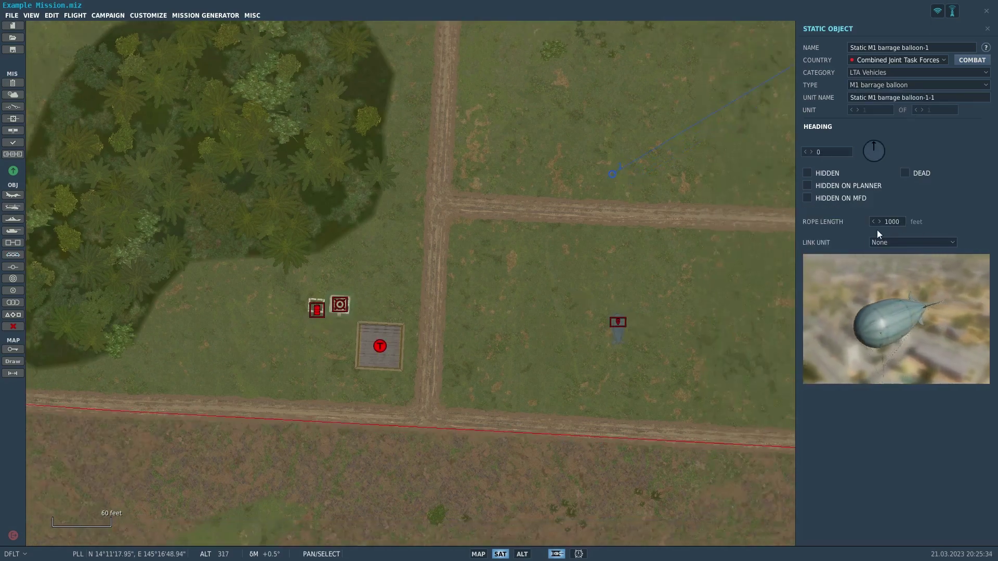
{"action": "left_click", "coordinate": [601, 308]}
{"action": "left_click", "coordinate": [624, 321]}
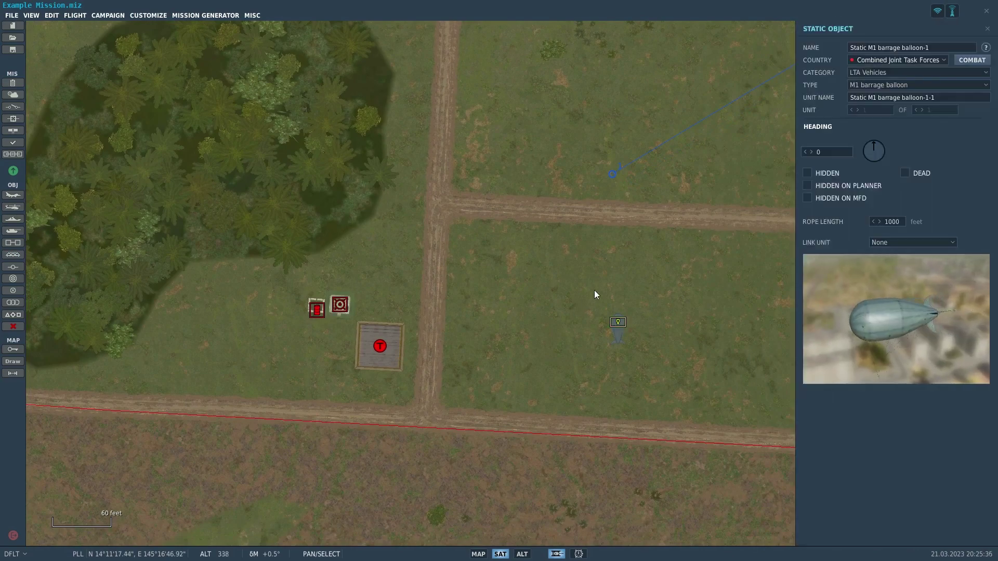
Change the balloon into a Personnel-category Carrier Technician.
{"action": "left_click", "coordinate": [909, 80]}
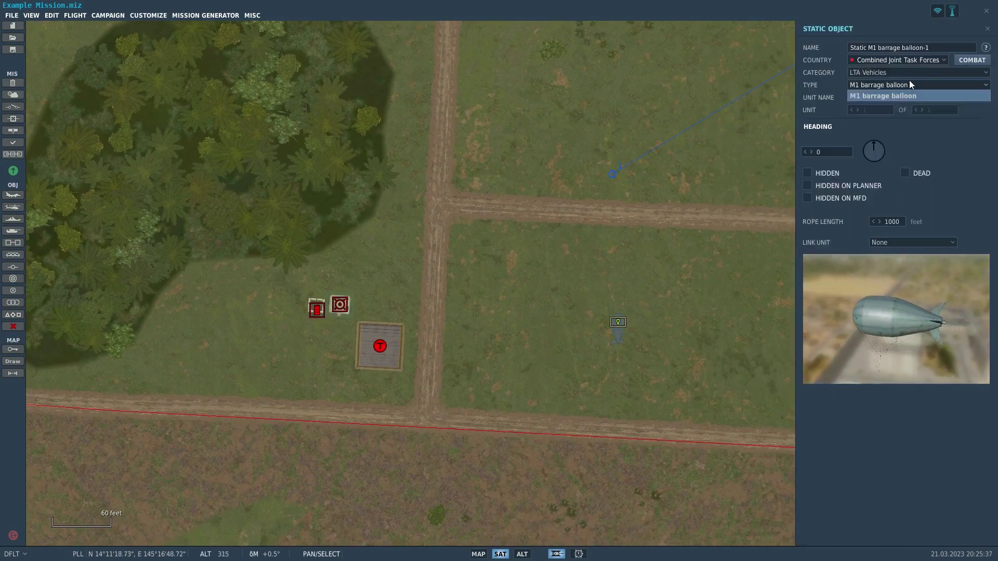
{"action": "left_click", "coordinate": [916, 76]}
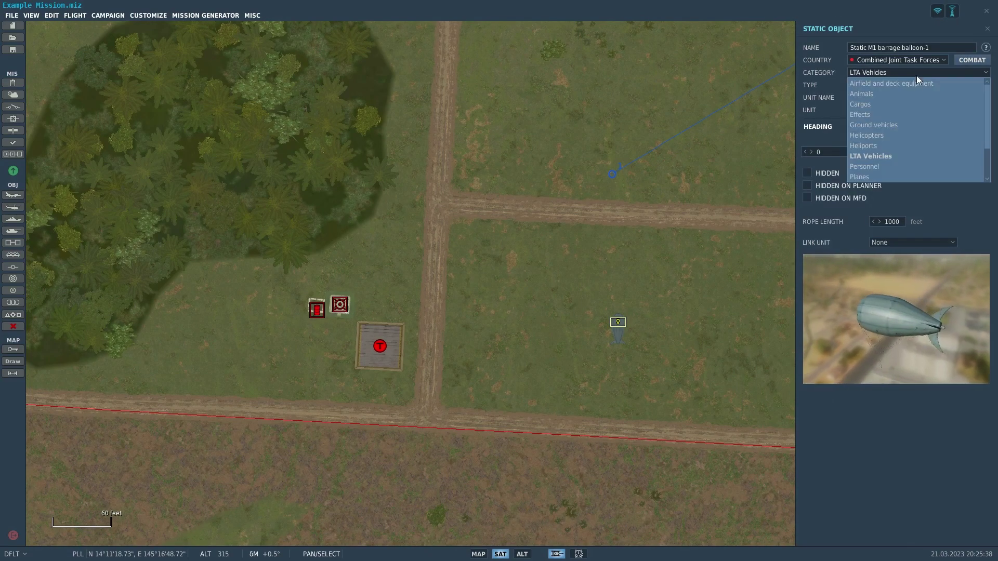
{"action": "left_click", "coordinate": [927, 166]}
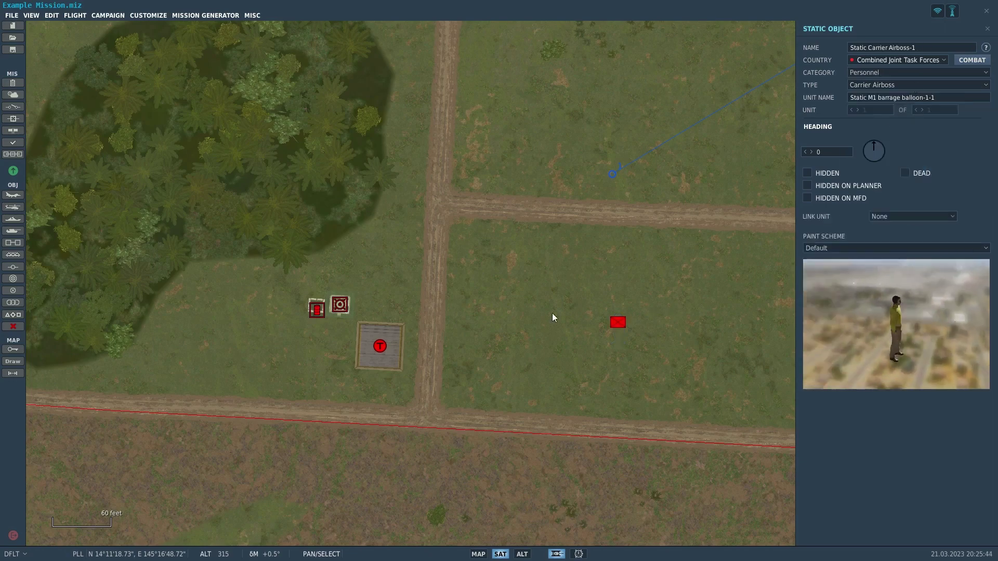
{"action": "left_click_drag", "start_coordinate": [892, 316], "coordinate": [847, 298]}
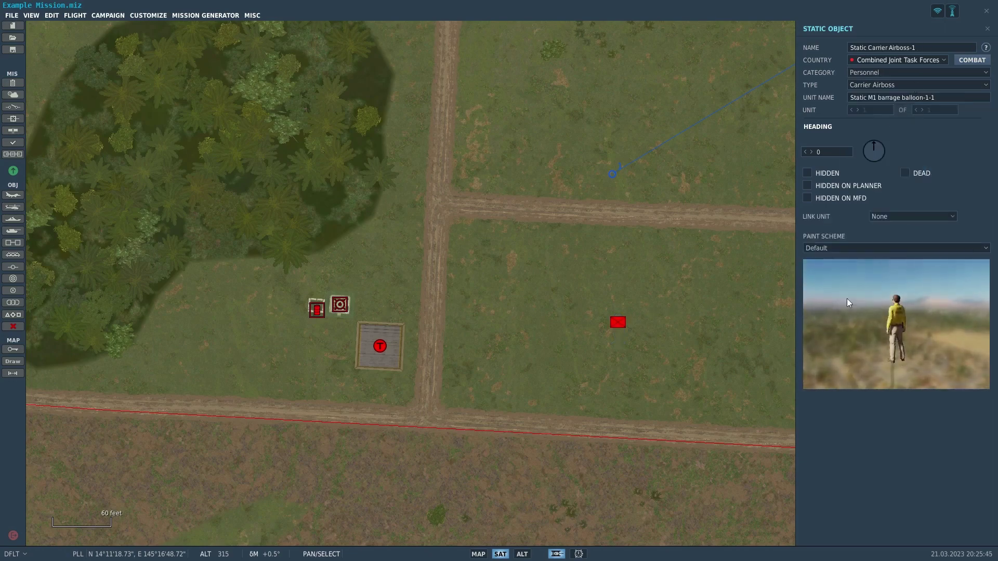
{"action": "left_click", "coordinate": [872, 85]}
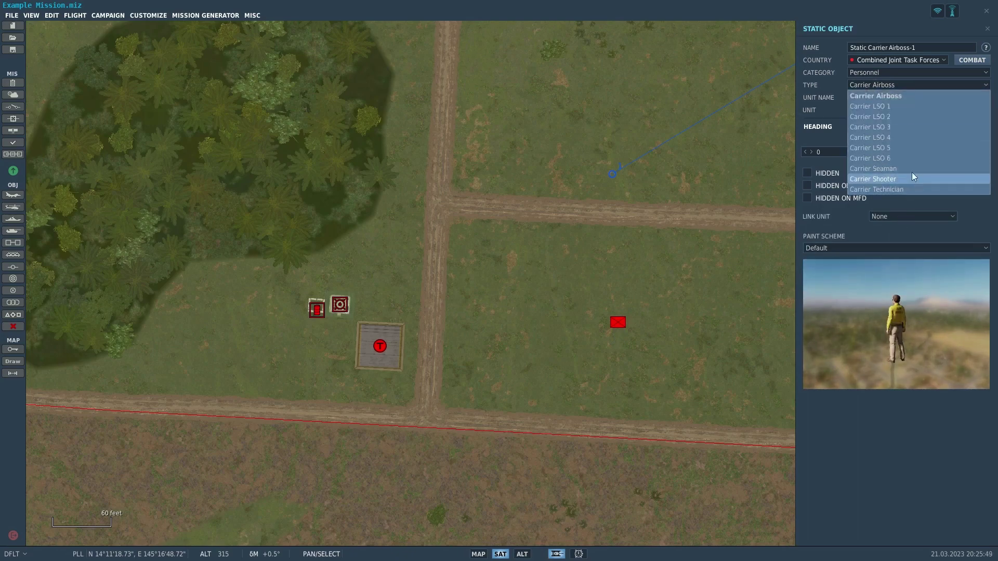
{"action": "left_click", "coordinate": [881, 188]}
{"action": "left_click", "coordinate": [885, 72]}
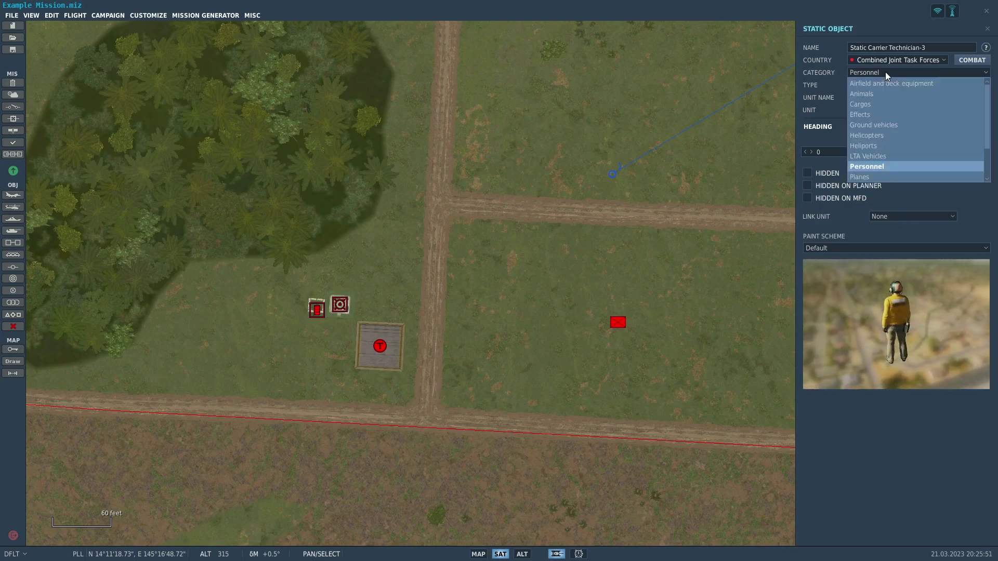
{"action": "scroll", "coordinate": [910, 149], "scroll_direction": "down", "scroll_amount": 2}
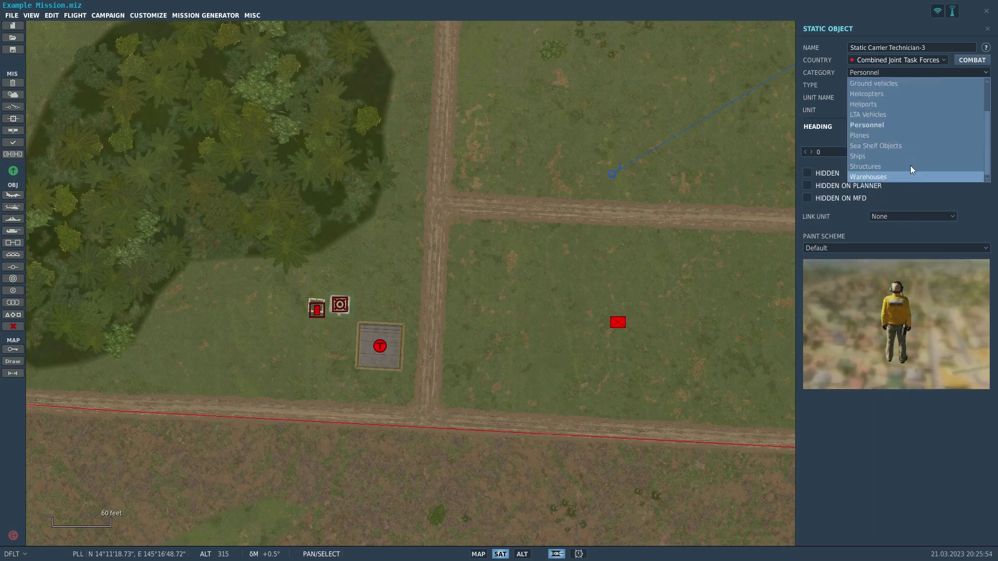
Change the static to a Planes-category A-10A, then zoom out over the surrounding area.
{"action": "left_click", "coordinate": [913, 138]}
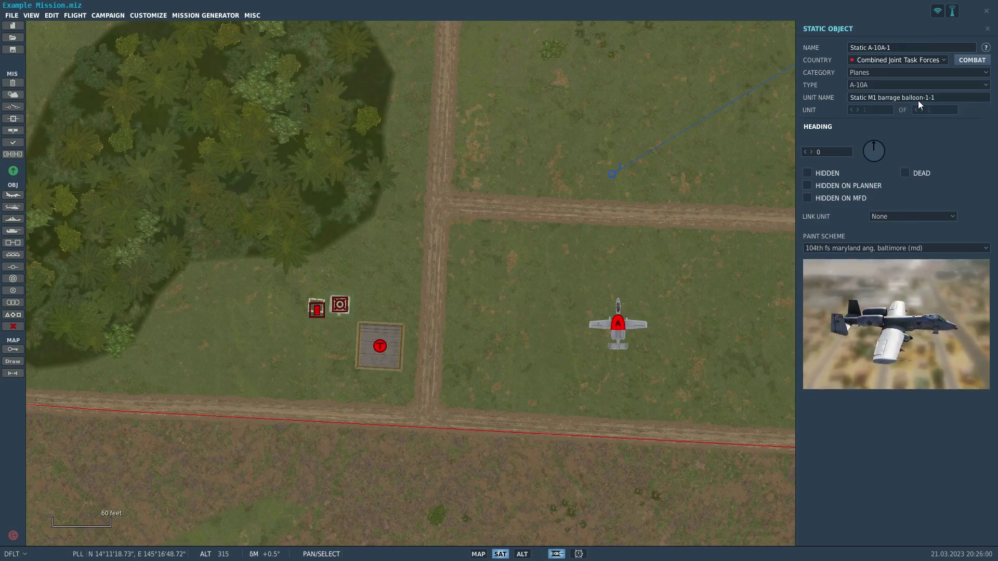
{"action": "scroll", "coordinate": [537, 295], "scroll_direction": "down", "scroll_amount": 1}
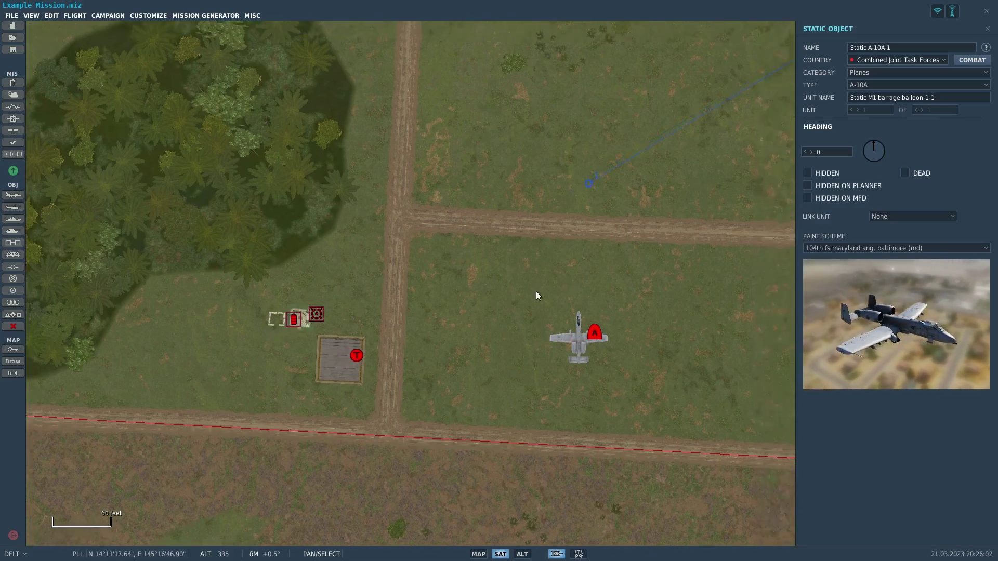
{"action": "scroll", "coordinate": [490, 341], "scroll_direction": "down", "scroll_amount": 4}
{"action": "left_click_drag", "start_coordinate": [491, 341], "coordinate": [503, 296]}
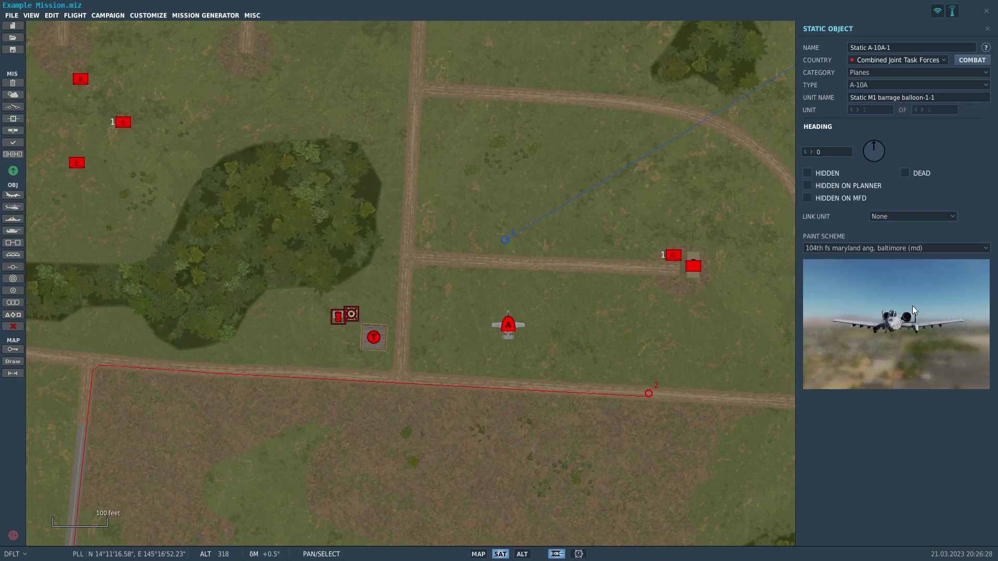
Keep A-10A as the plane type, then try the Sea Shelf Objects category.
{"action": "left_click", "coordinate": [887, 84]}
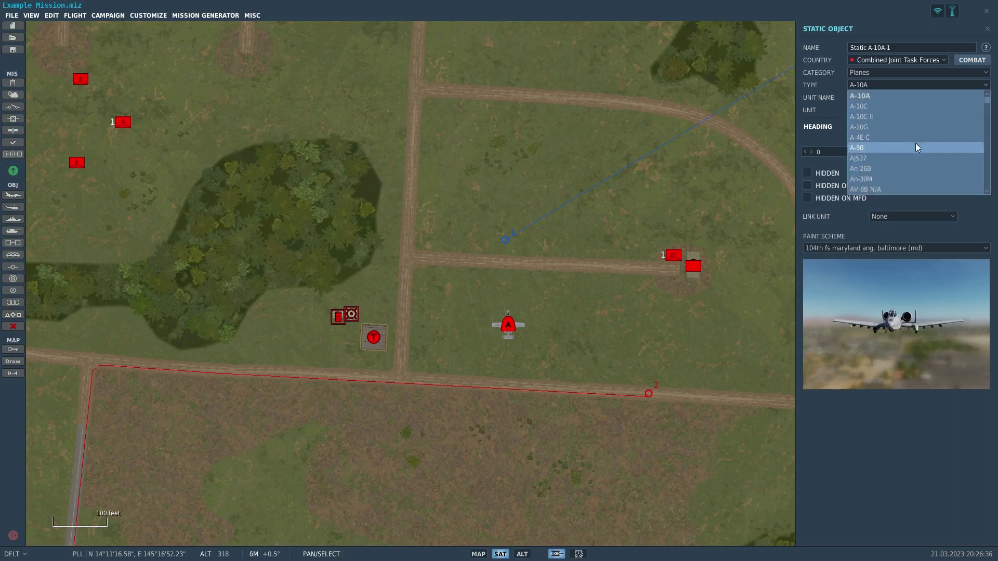
{"action": "left_click", "coordinate": [822, 105]}
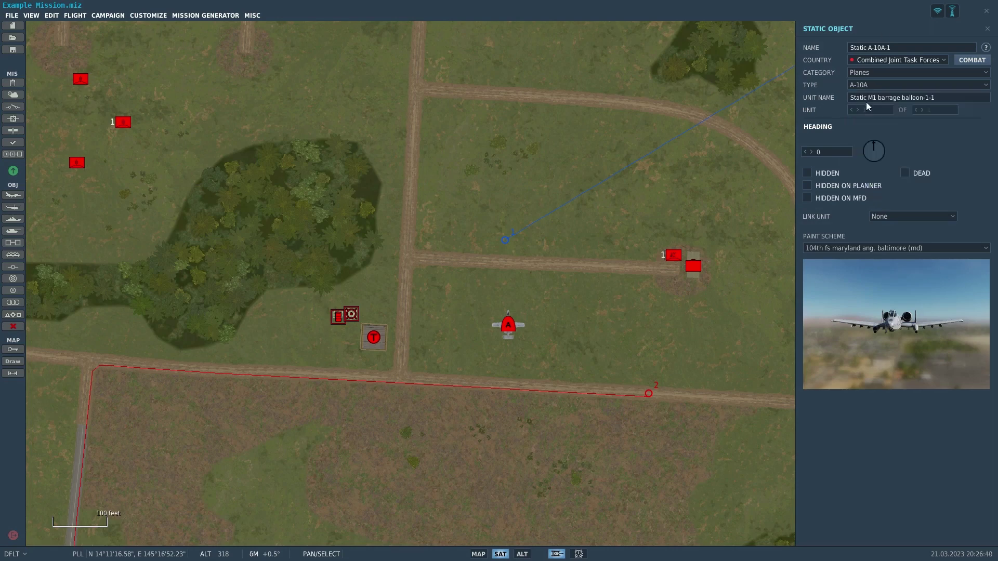
{"action": "left_click", "coordinate": [907, 74]}
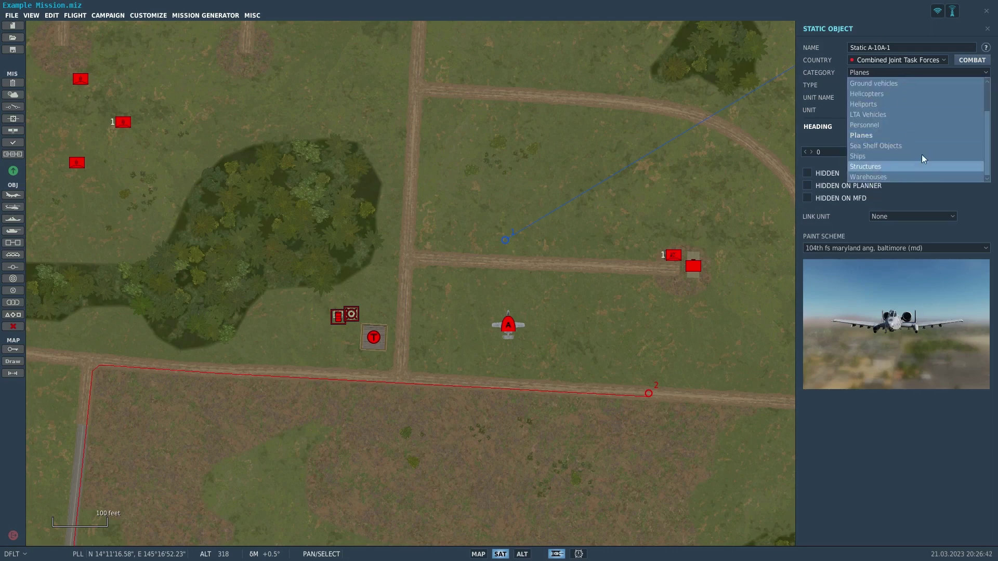
{"action": "left_click", "coordinate": [922, 147]}
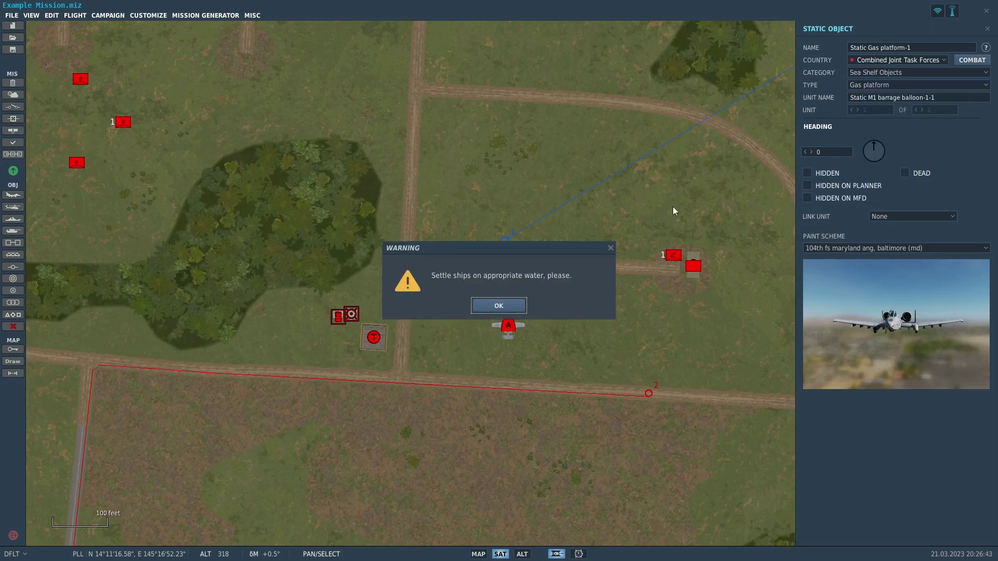
Dismiss the water warning, drag the A-10 static to the coastline and delete it.
{"action": "left_click", "coordinate": [514, 311]}
{"action": "left_click", "coordinate": [503, 326]}
{"action": "right_click_drag", "start_coordinate": [503, 327], "coordinate": [243, 448]}
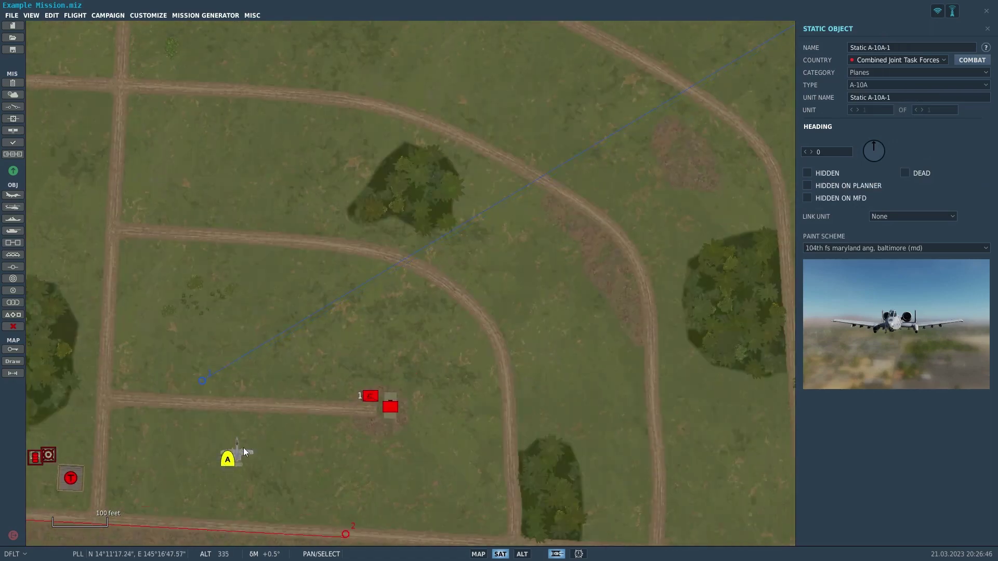
{"action": "scroll", "coordinate": [243, 451], "scroll_direction": "down", "scroll_amount": 3}
{"action": "mouse_move", "coordinate": [243, 452]}
{"action": "left_mouse_down"}
{"action": "mouse_move", "coordinate": [505, 389]}
{"action": "mouse_move", "coordinate": [632, 318]}
{"action": "mouse_move", "coordinate": [671, 312]}
{"action": "left_mouse_up"}
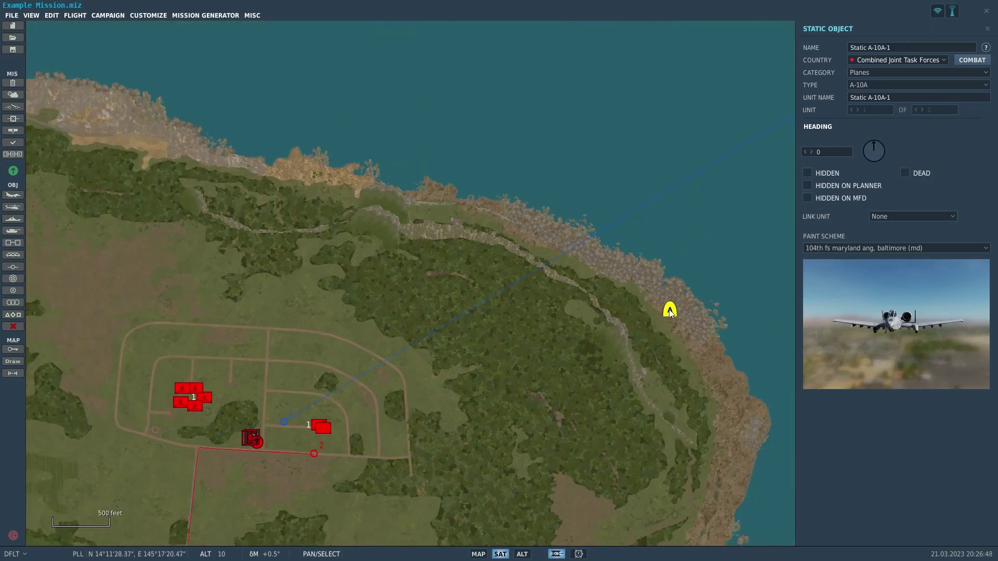
{"action": "key", "text": "Delete"}
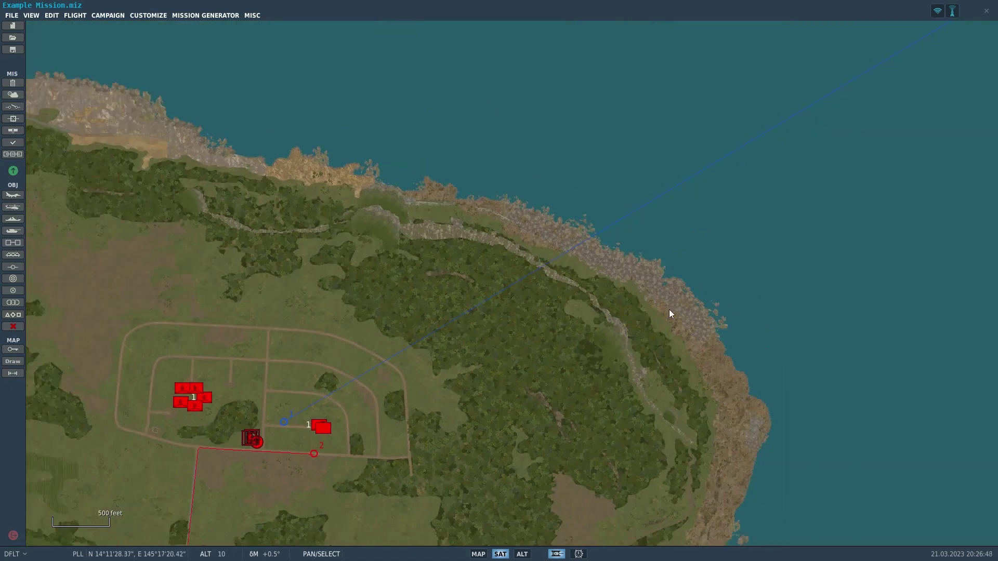
Add a Sea Shelf Objects static, placing a gas platform on the sea.
{"action": "left_click", "coordinate": [13, 255]}
{"action": "right_click_drag", "start_coordinate": [566, 137], "coordinate": [407, 232]}
{"action": "scroll", "coordinate": [406, 233], "scroll_direction": "down", "scroll_amount": 2}
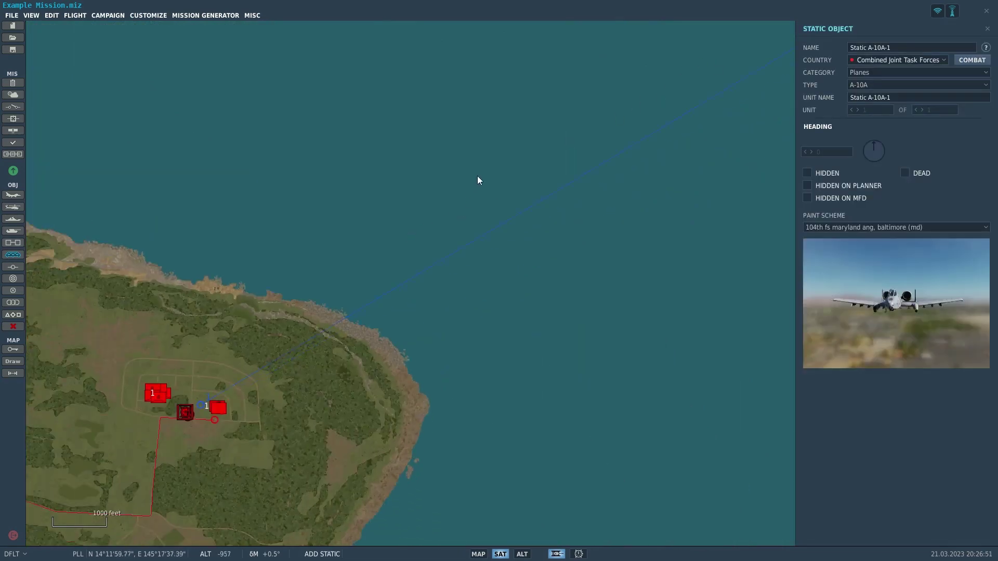
{"action": "left_click", "coordinate": [879, 74]}
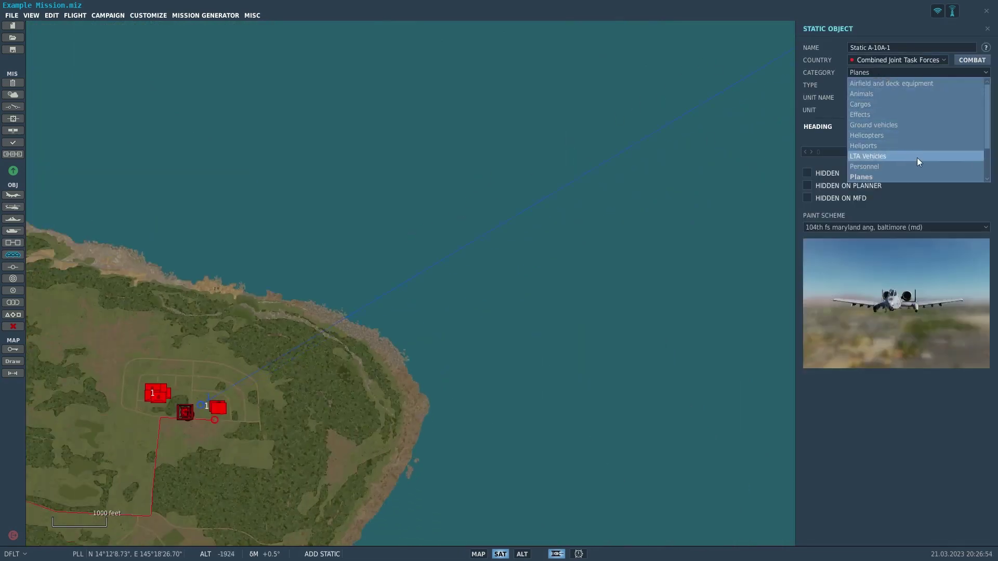
{"action": "left_click", "coordinate": [919, 144]}
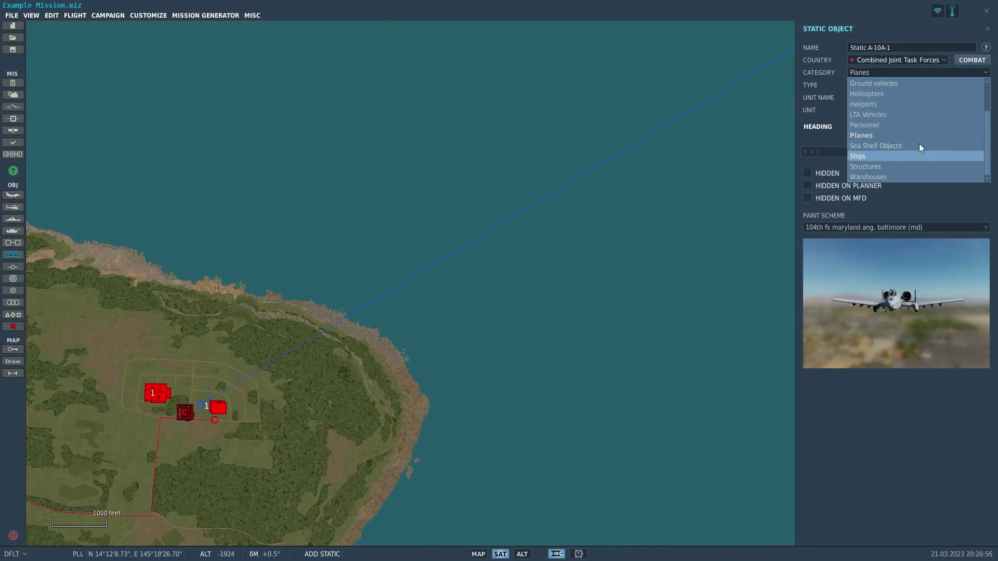
{"action": "left_click", "coordinate": [410, 112]}
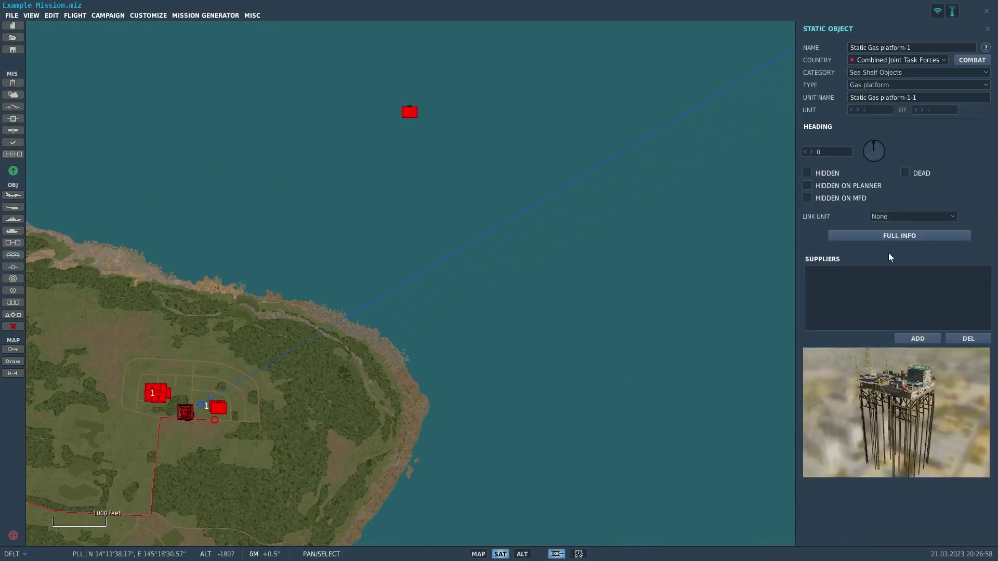
Inspect the platform's link unit options, resource info and 3D preview.
{"action": "left_click", "coordinate": [894, 217]}
{"action": "left_click", "coordinate": [894, 217]}
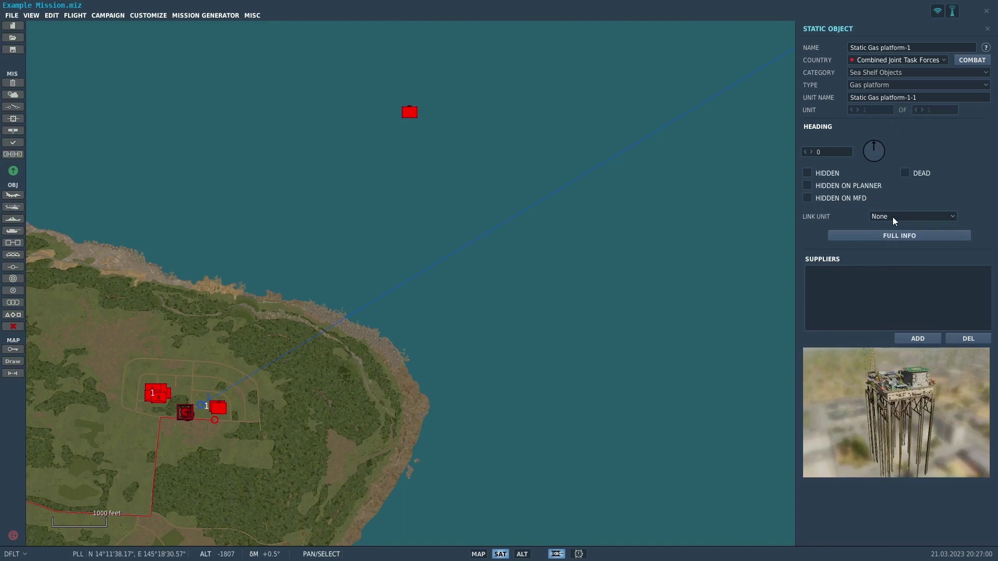
{"action": "left_click", "coordinate": [885, 237]}
{"action": "left_click", "coordinate": [884, 237]}
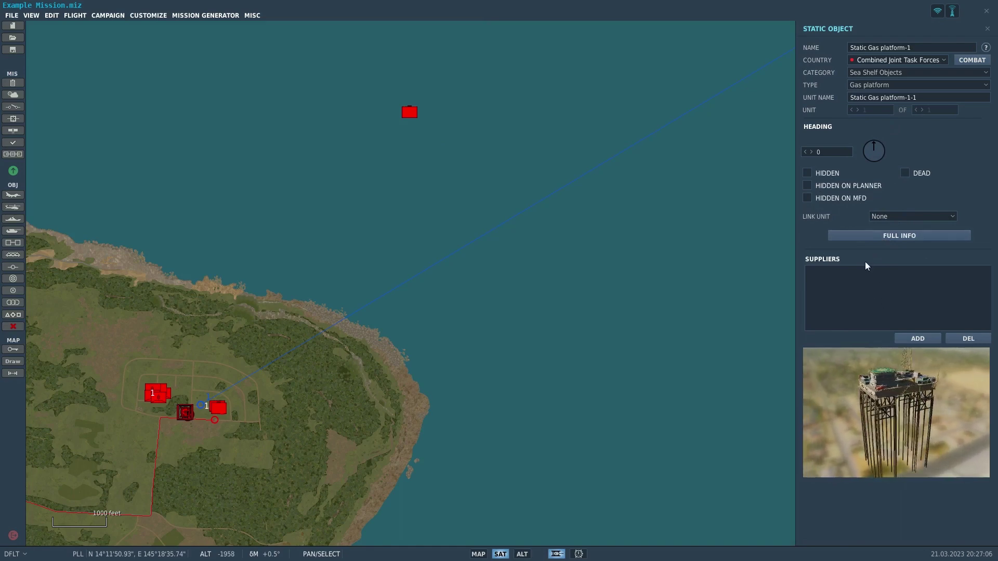
{"action": "left_click_drag", "start_coordinate": [874, 376], "coordinate": [919, 405]}
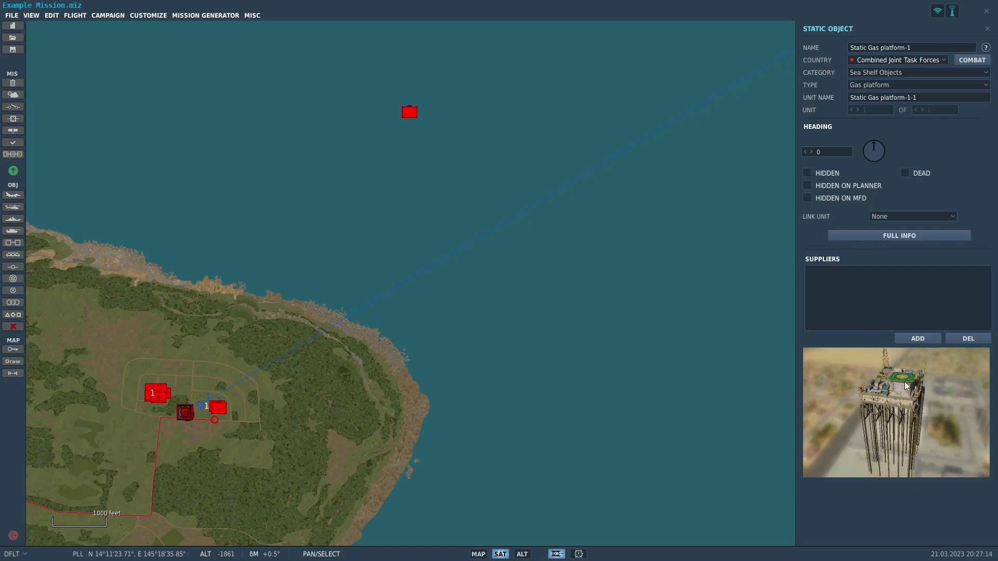
{"action": "left_click_drag", "start_coordinate": [905, 386], "coordinate": [873, 413]}
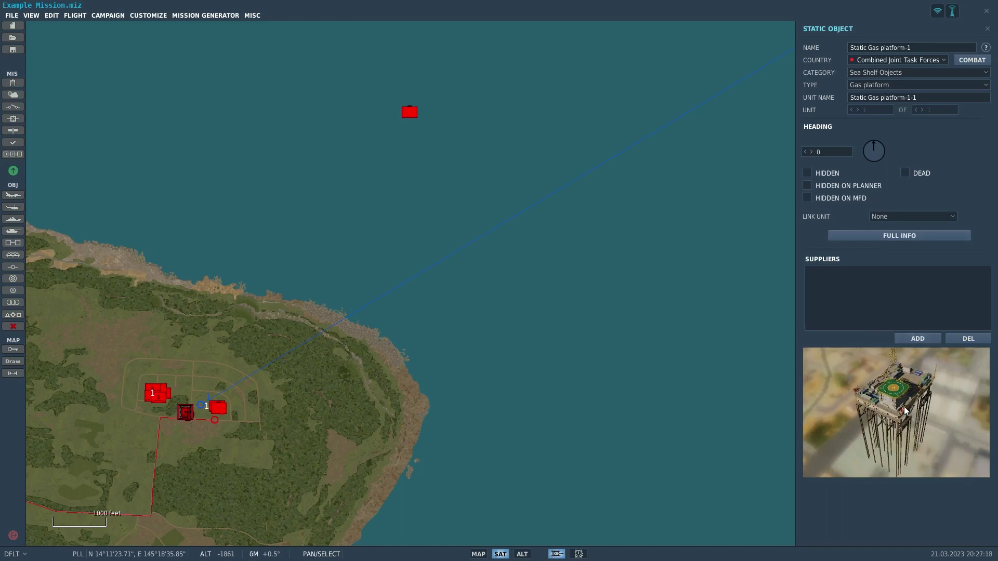
Switch the platform's type from Gas platform to Oil rig.
{"action": "left_click", "coordinate": [888, 84]}
{"action": "left_click", "coordinate": [891, 104]}
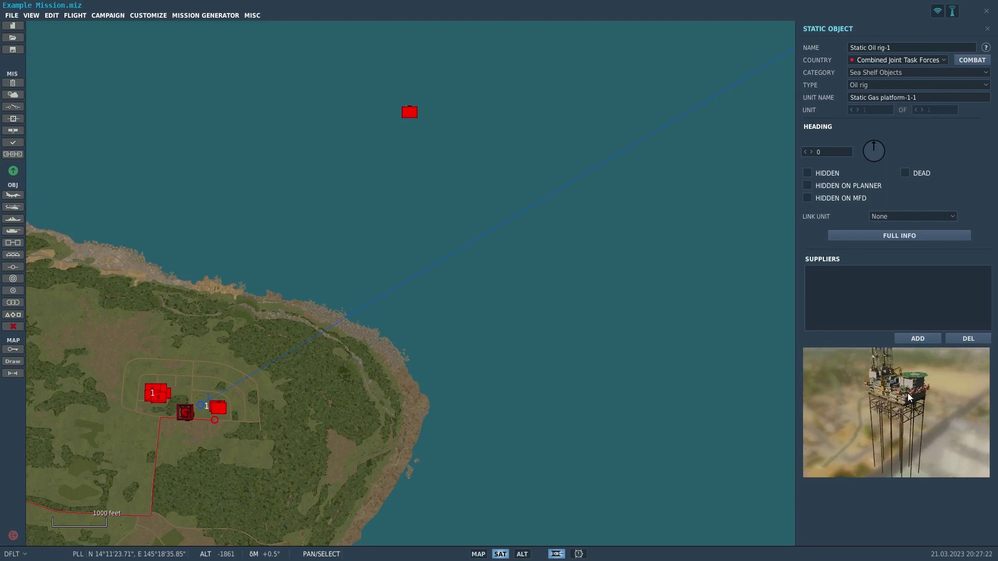
{"action": "left_click", "coordinate": [863, 71]}
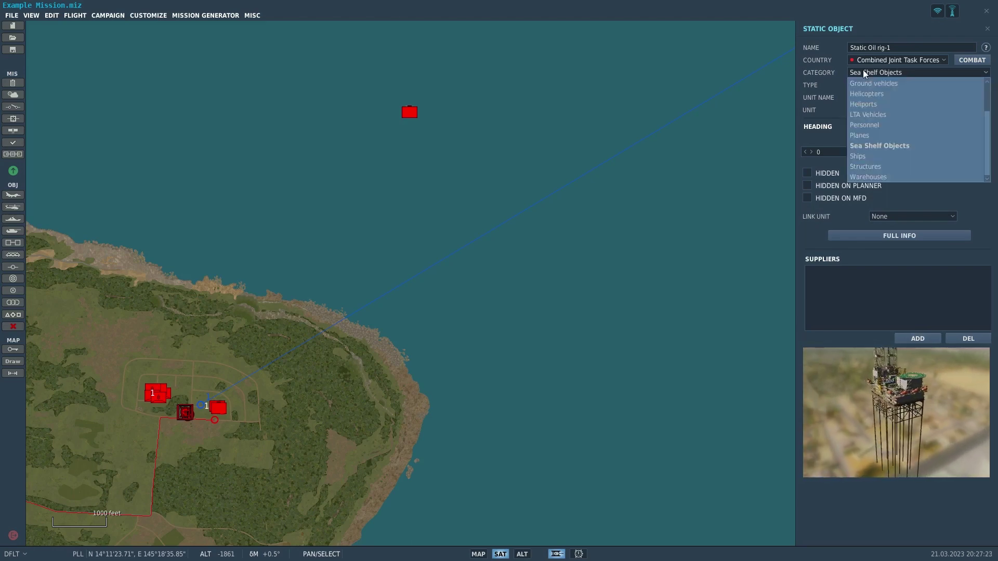
Cycle the sea static through Ships, Structures and Warehouses, landing on an Ammunition depot.
{"action": "left_click", "coordinate": [884, 154]}
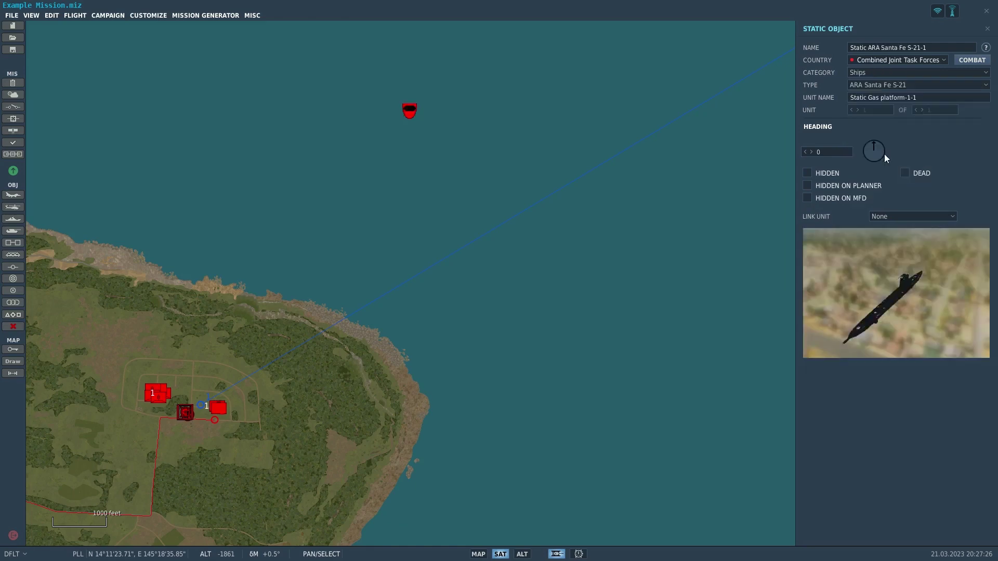
{"action": "left_click", "coordinate": [895, 74]}
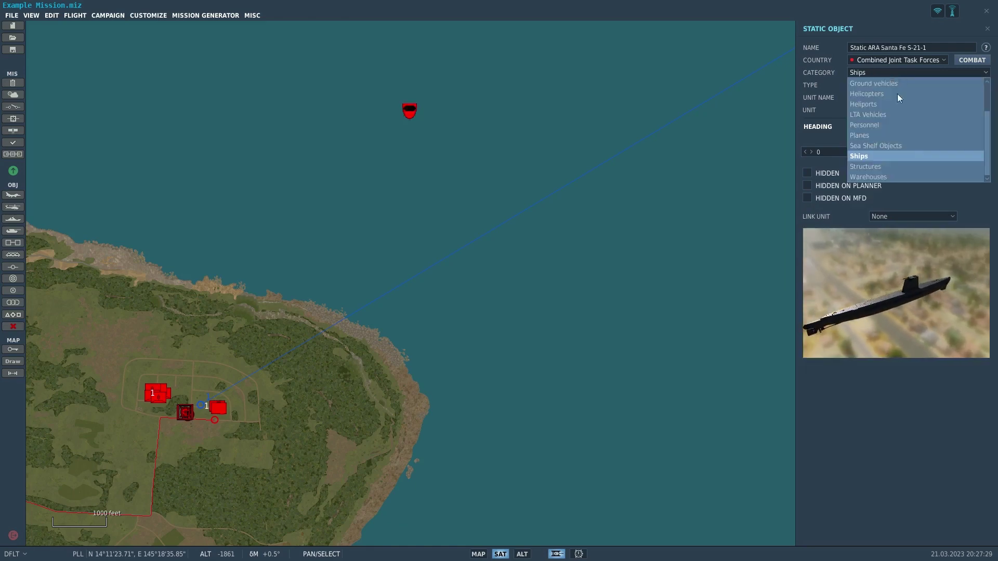
{"action": "left_click", "coordinate": [897, 167]}
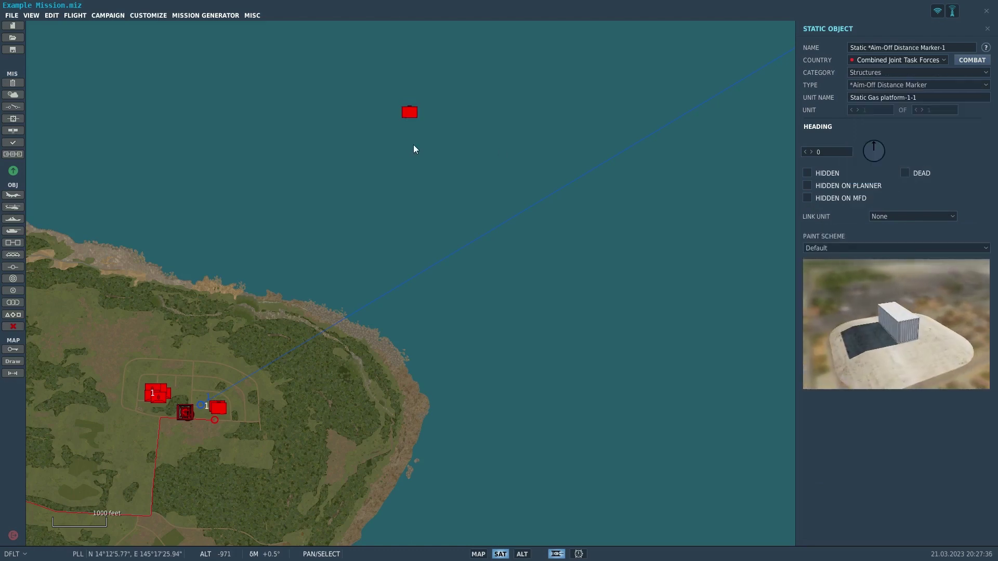
{"action": "left_click", "coordinate": [887, 71]}
{"action": "left_click", "coordinate": [909, 177]}
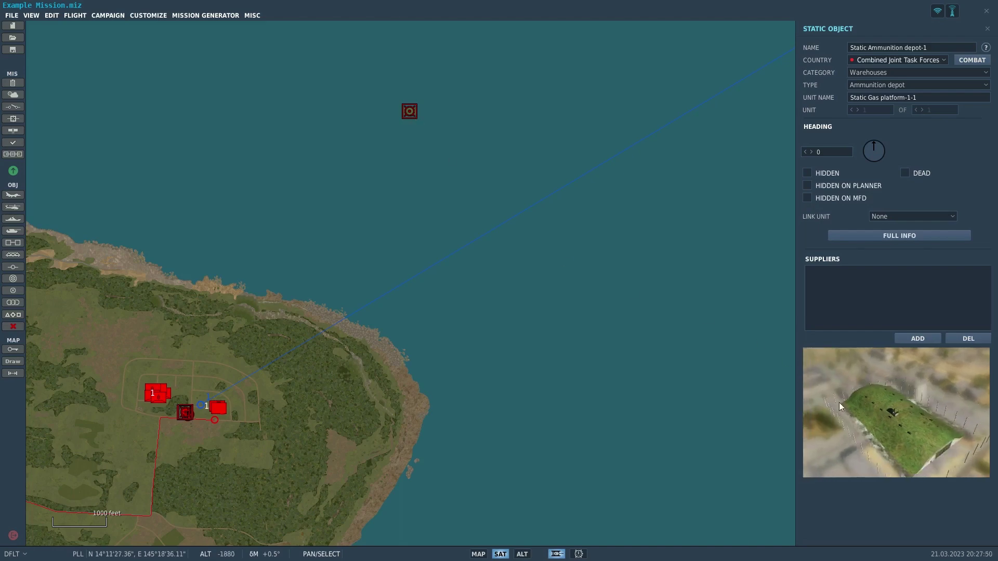
{"action": "left_click", "coordinate": [882, 88]}
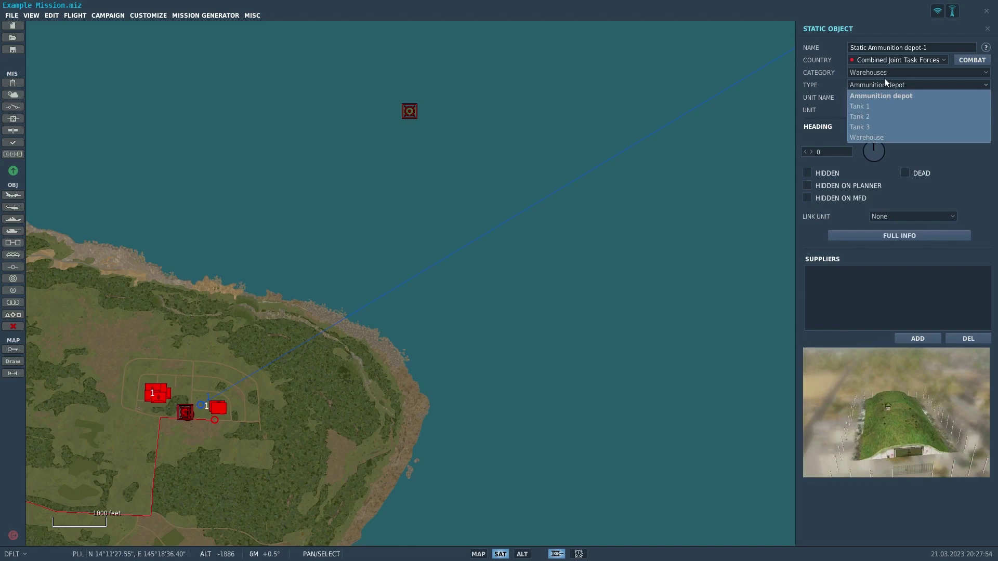
{"action": "left_click", "coordinate": [891, 70]}
{"action": "scroll", "coordinate": [920, 167], "scroll_direction": "up", "scroll_amount": 3}
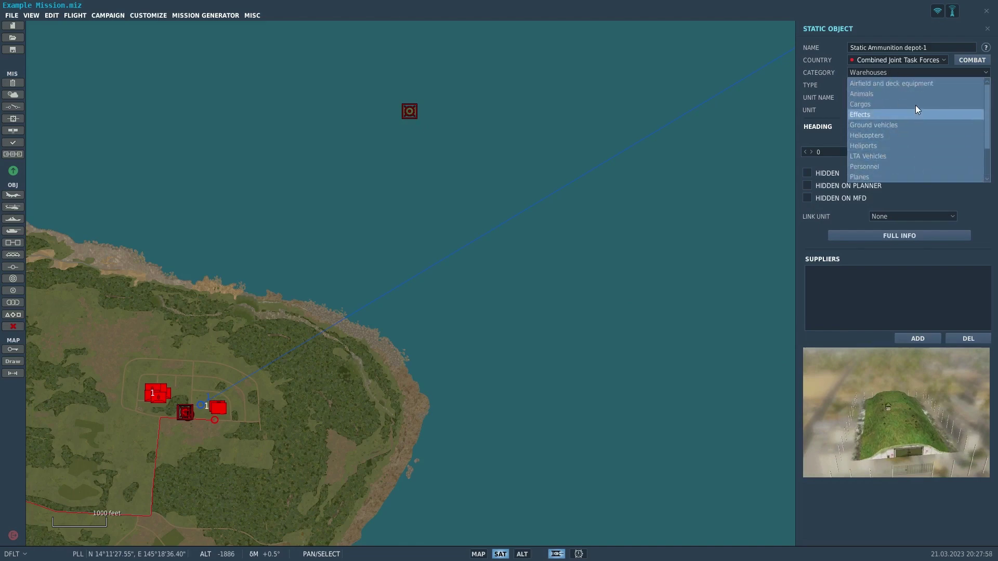
Make the static a Heliports FARP and move it just below the red base units.
{"action": "left_click", "coordinate": [911, 147]}
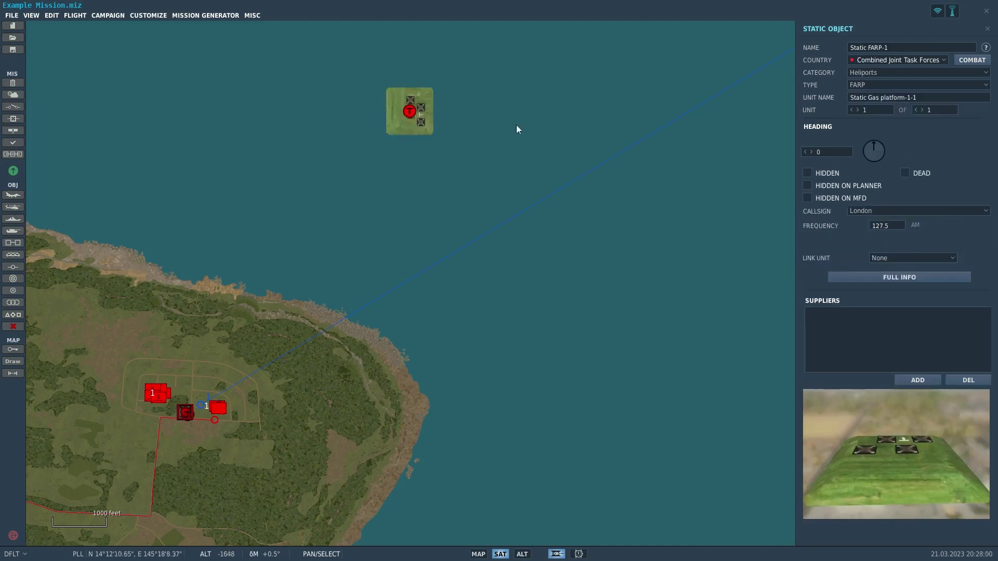
{"action": "left_click_drag", "start_coordinate": [411, 111], "coordinate": [279, 188]}
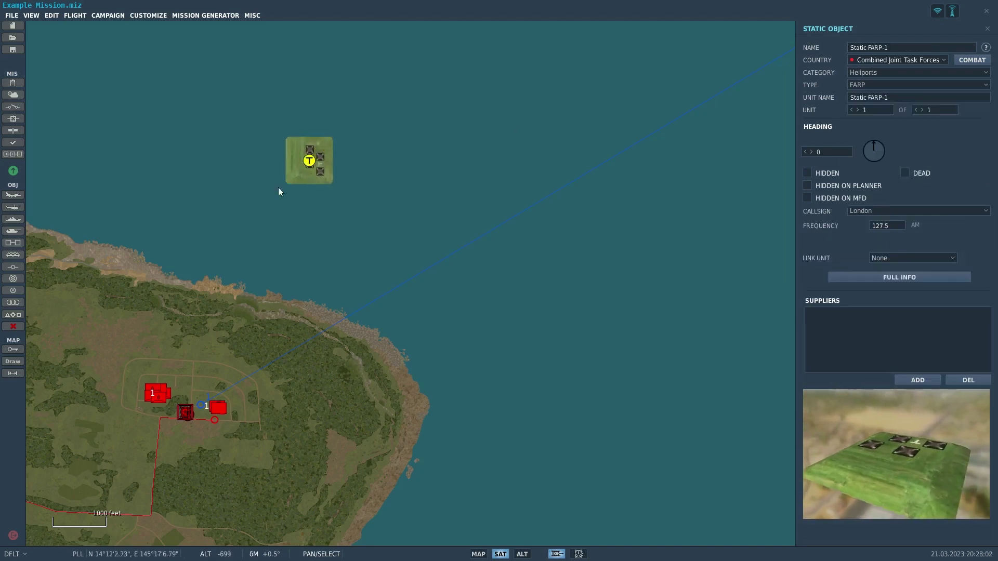
{"action": "right_click_drag", "start_coordinate": [279, 191], "coordinate": [562, 89]}
{"action": "left_click", "coordinate": [495, 215]}
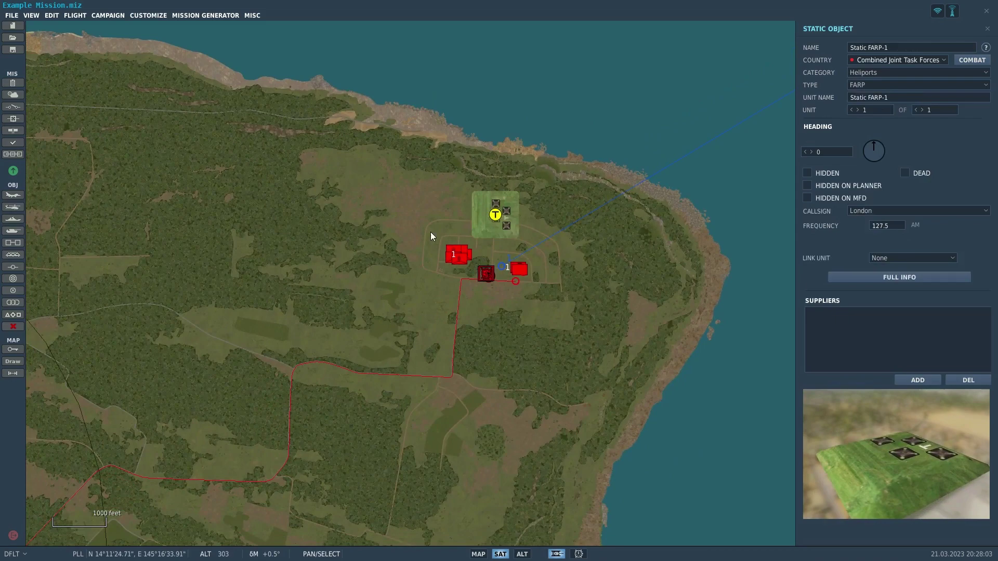
{"action": "left_click", "coordinate": [448, 286]}
{"action": "scroll", "coordinate": [446, 291], "scroll_direction": "up", "scroll_amount": 5}
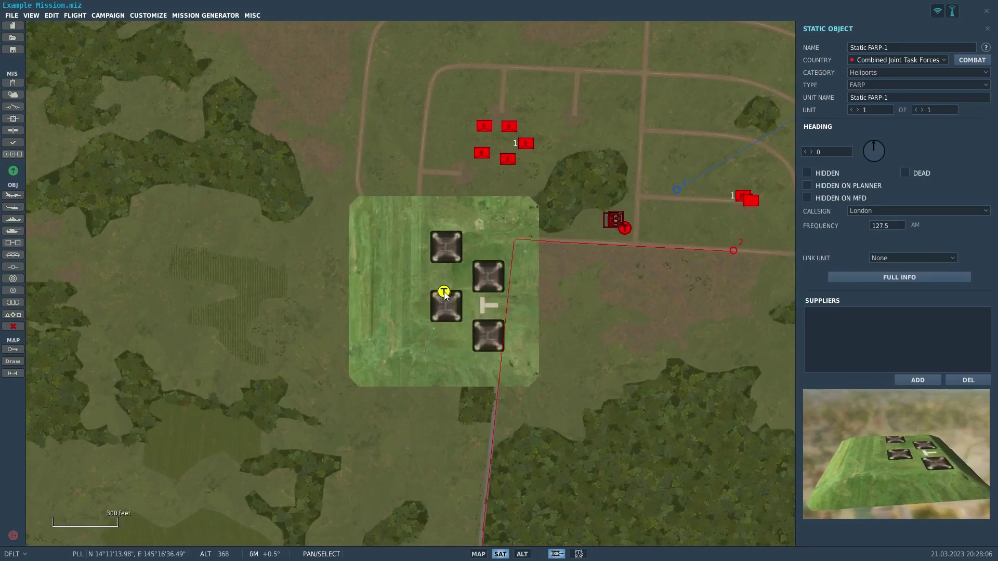
{"action": "scroll", "coordinate": [445, 294], "scroll_direction": "up", "scroll_amount": 2}
Change it to a PAD Single beside the other pad, turned to heading 3.
{"action": "left_click", "coordinate": [870, 85]}
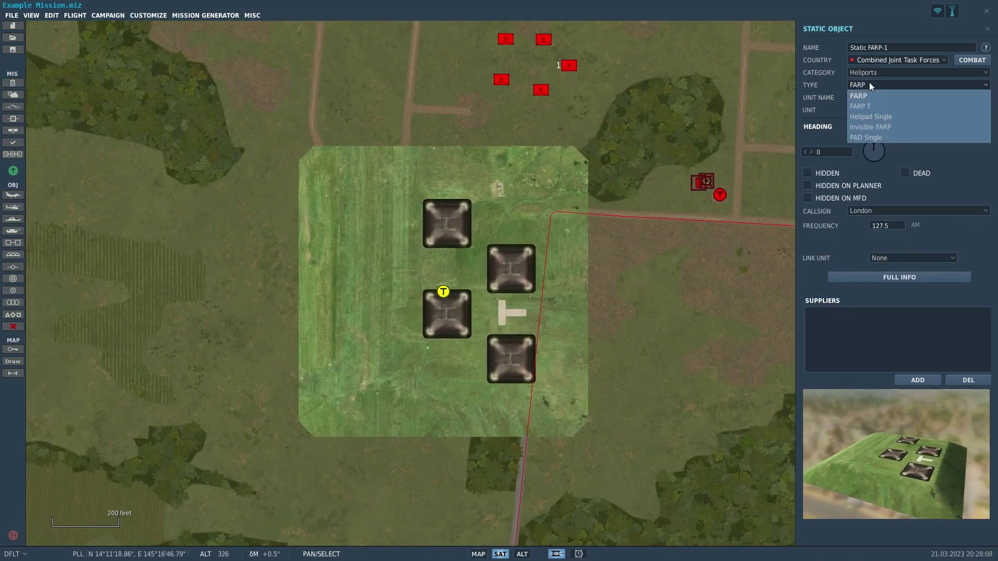
{"action": "left_click", "coordinate": [892, 138]}
{"action": "right_click_drag", "start_coordinate": [422, 289], "coordinate": [293, 320]}
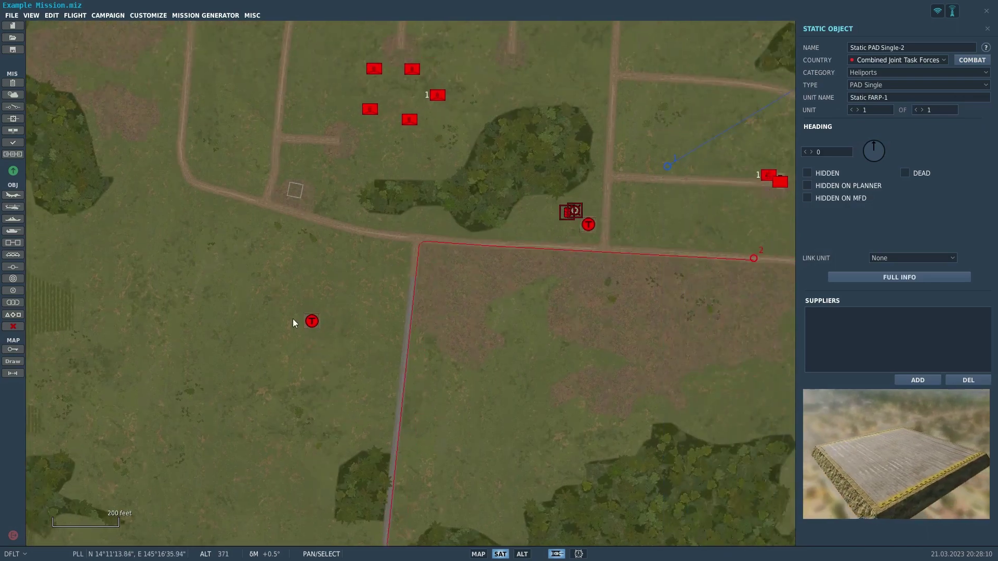
{"action": "left_click", "coordinate": [350, 306]}
{"action": "scroll", "coordinate": [434, 273], "scroll_direction": "up", "scroll_amount": 7}
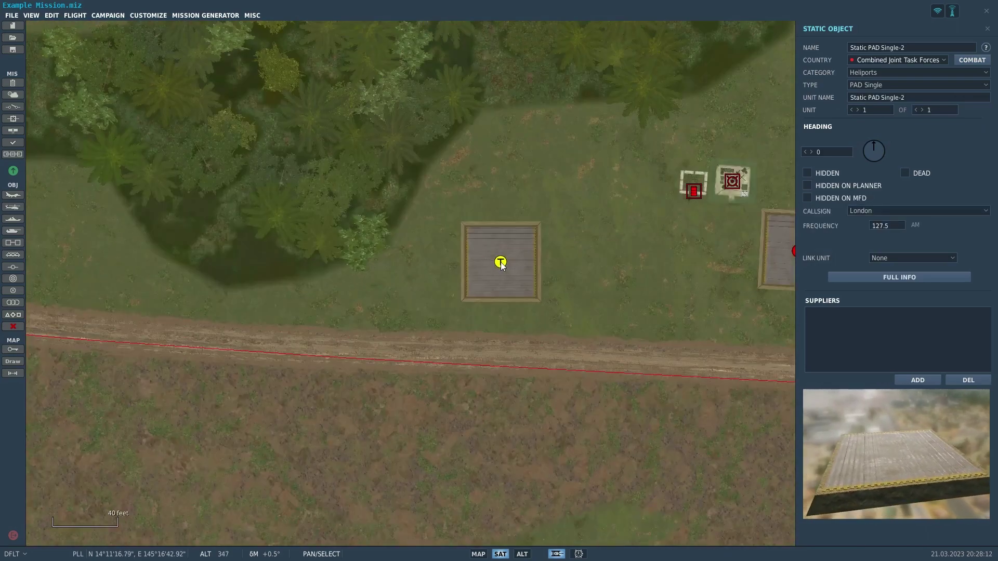
{"action": "right_click_drag", "start_coordinate": [502, 265], "coordinate": [160, 320]}
{"action": "left_click_drag", "start_coordinate": [159, 320], "coordinate": [285, 308]}
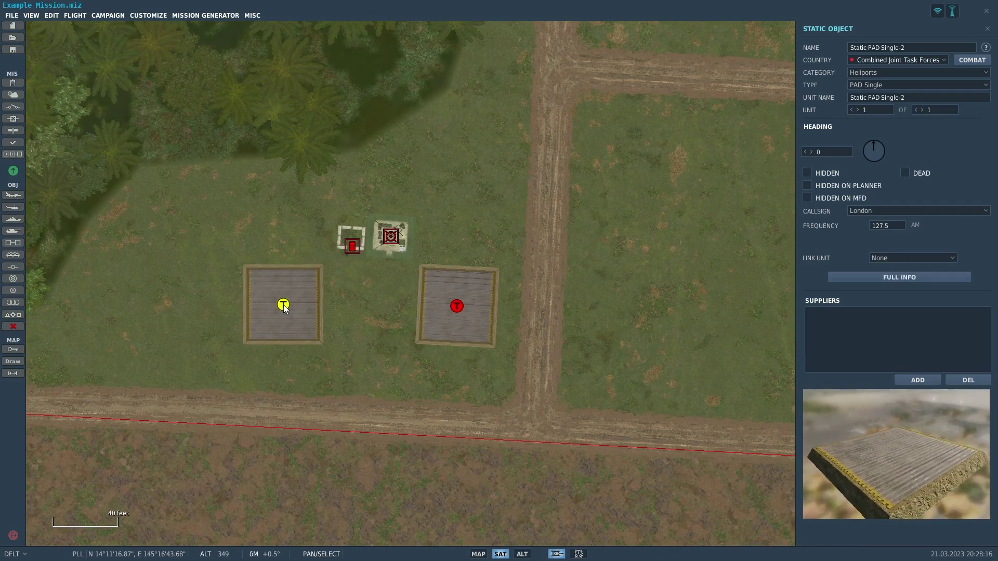
{"action": "left_click_drag", "start_coordinate": [877, 152], "coordinate": [878, 96]}
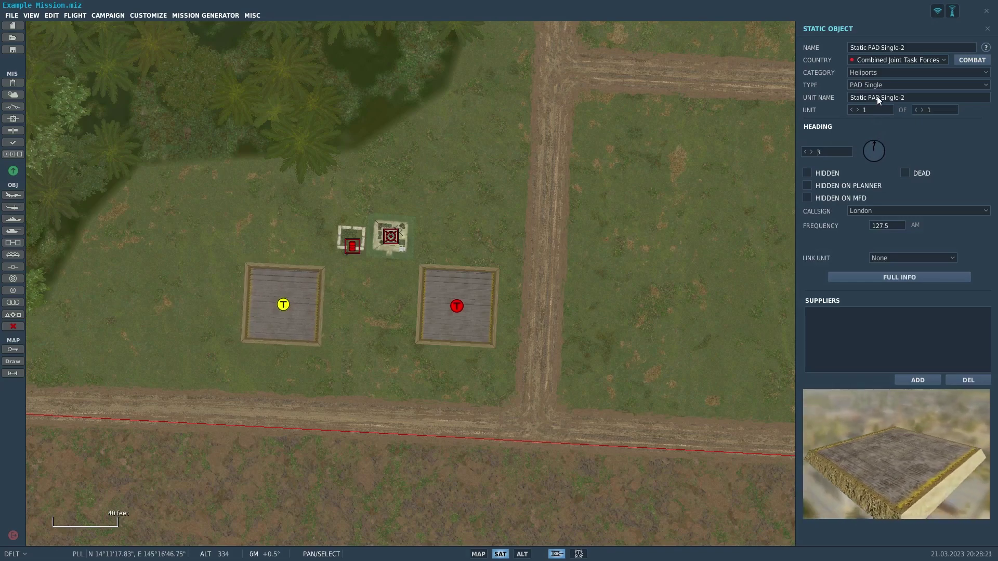
Clear the pad's hidden setting and nudge the left helipad slightly into place.
{"action": "left_click", "coordinate": [809, 174]}
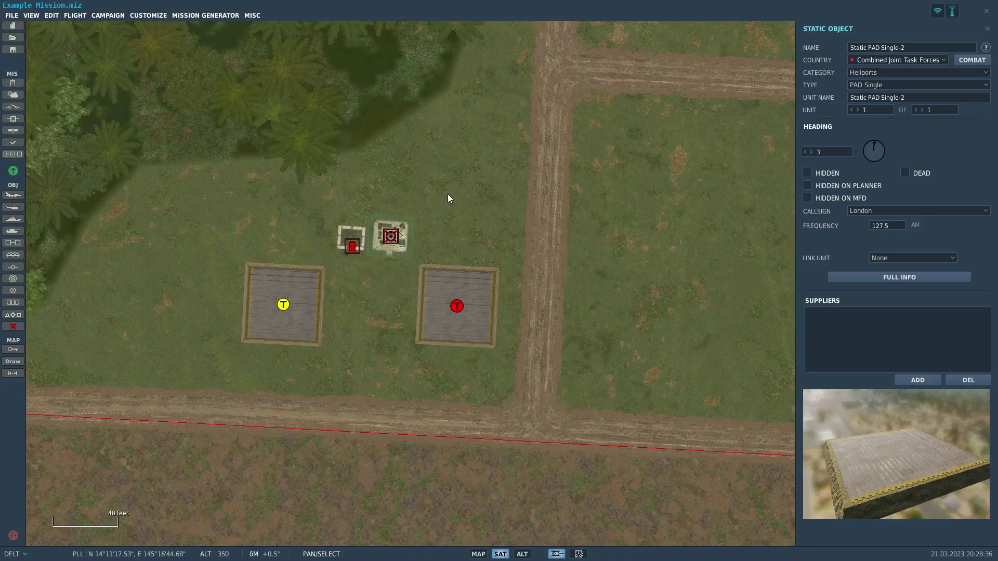
{"action": "left_click", "coordinate": [284, 312]}
{"action": "left_click_drag", "start_coordinate": [285, 307], "coordinate": [279, 296]}
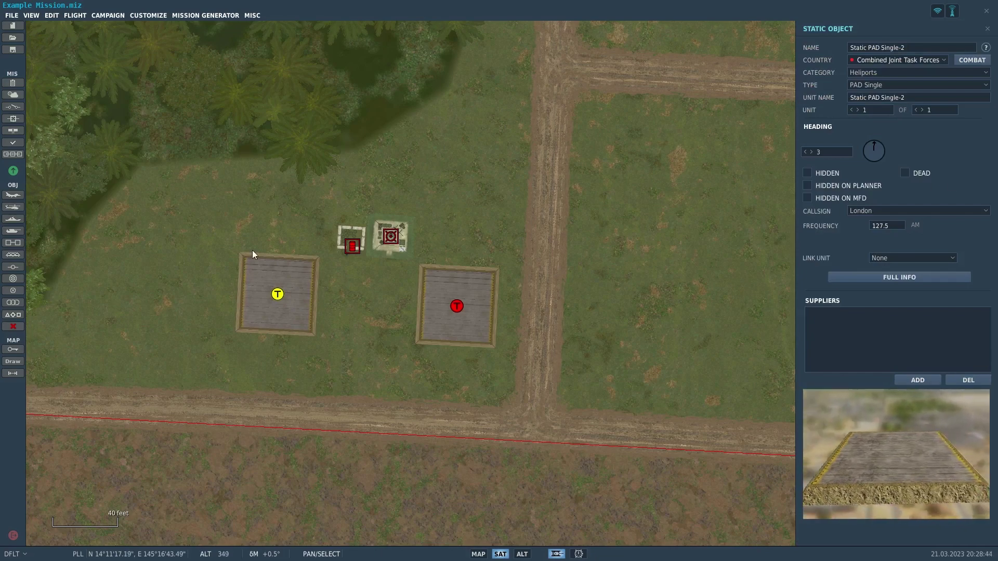
{"action": "left_click", "coordinate": [276, 296]}
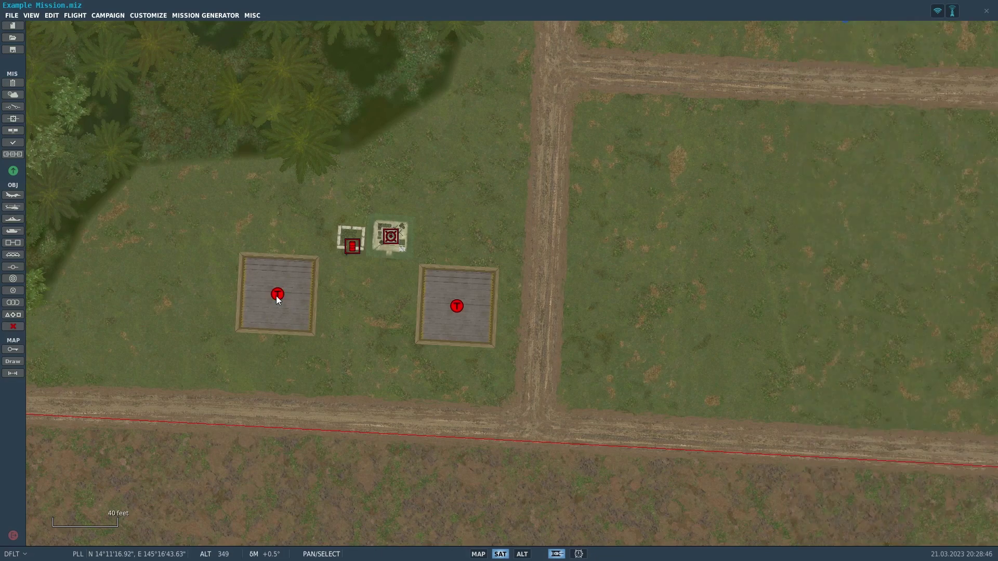
{"action": "left_click_drag", "start_coordinate": [276, 296], "coordinate": [274, 298]}
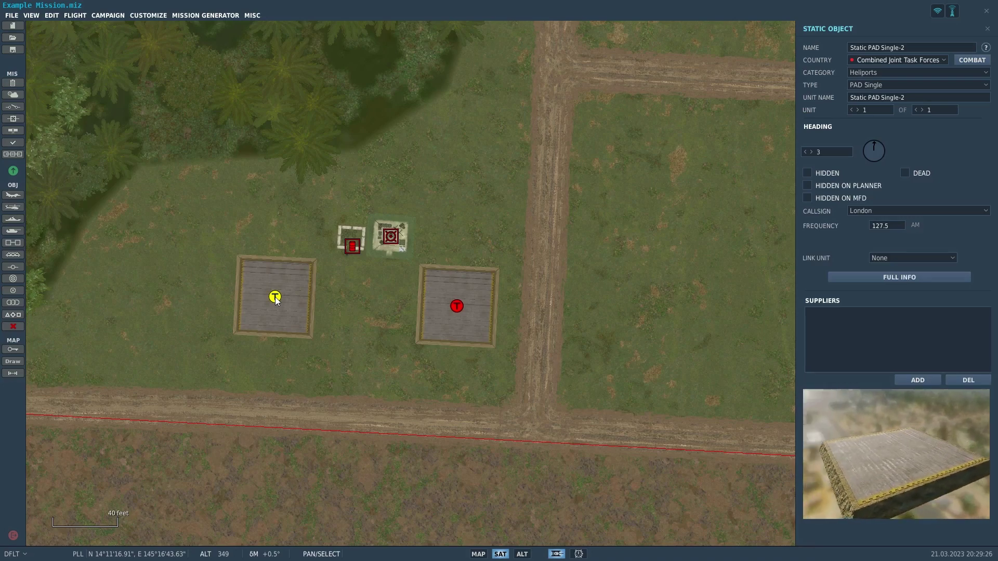
Bring the FARP pads back into view and start a new ground vehicle group, Truck Convoy-1.
{"action": "right_click_drag", "start_coordinate": [496, 175], "coordinate": [725, 445]}
{"action": "scroll", "coordinate": [233, 392], "scroll_direction": "down", "scroll_amount": 2}
{"action": "scroll", "coordinate": [442, 275], "scroll_direction": "up", "scroll_amount": 3}
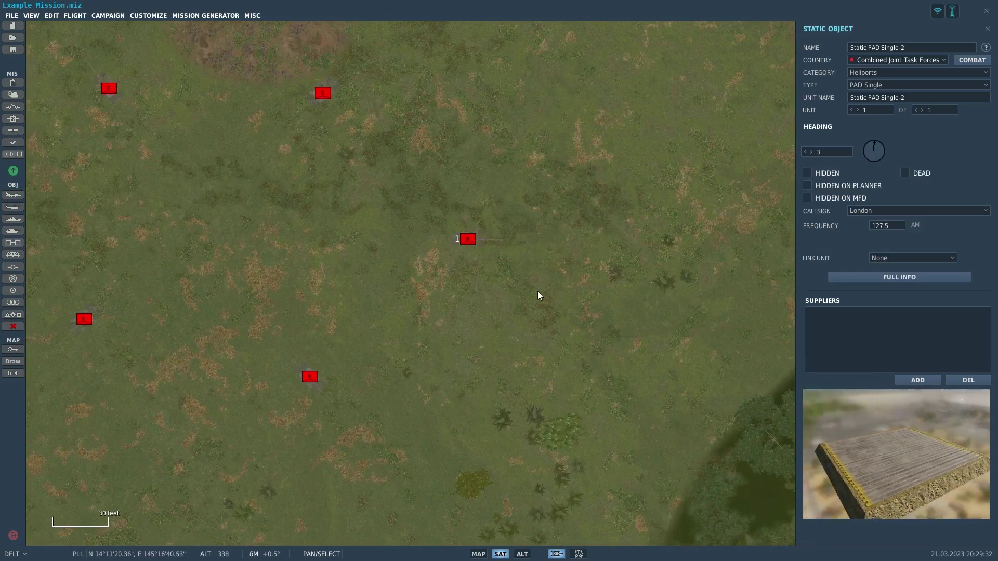
{"action": "right_click_drag", "start_coordinate": [572, 282], "coordinate": [608, 91]}
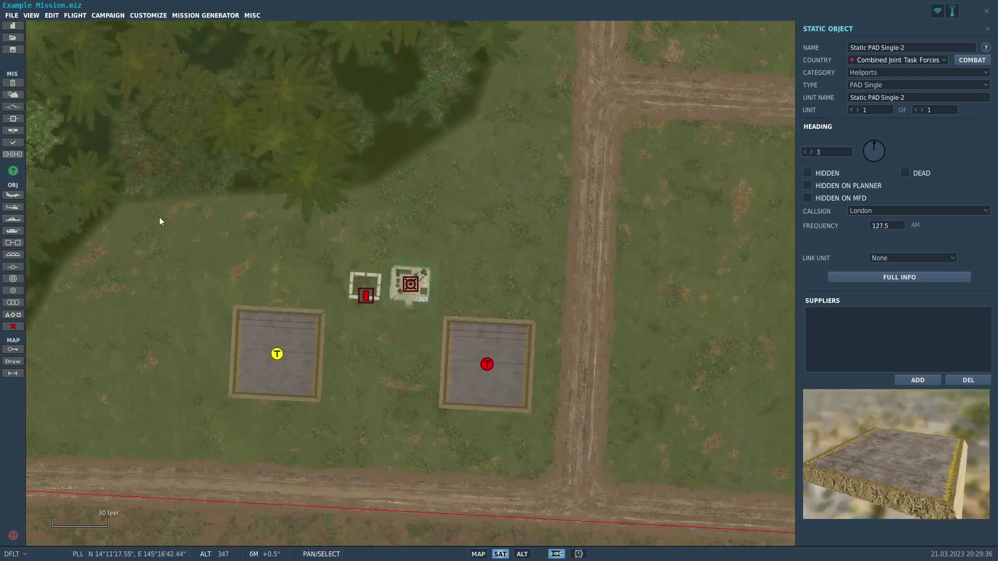
{"action": "left_click", "coordinate": [91, 244]}
{"action": "left_click", "coordinate": [15, 233]}
{"action": "right_click_drag", "start_coordinate": [271, 184], "coordinate": [330, 201]}
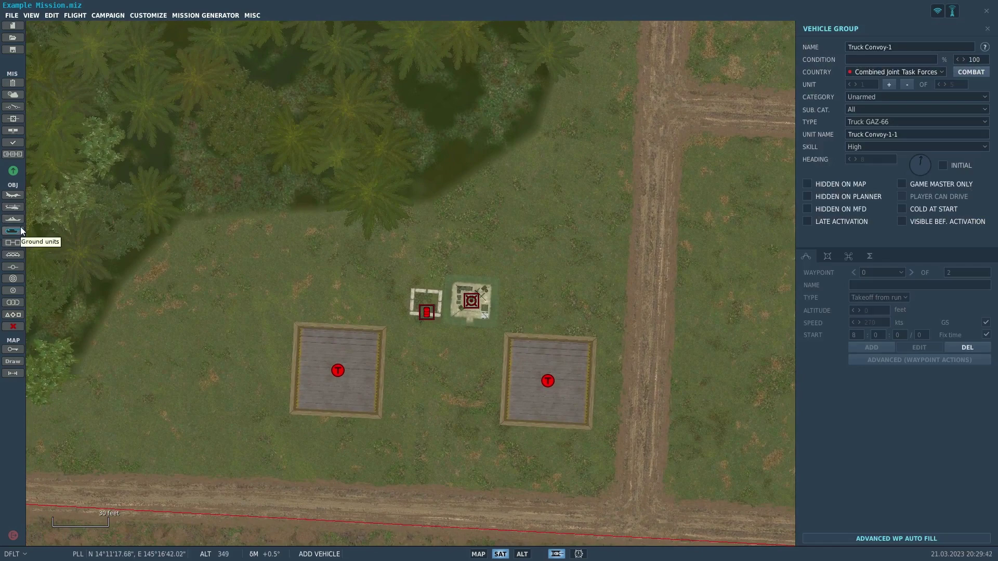
Change the unit to a Fortification Bunker 1 and place it beside the FARP.
{"action": "left_click", "coordinate": [890, 113]}
{"action": "left_click", "coordinate": [880, 97]}
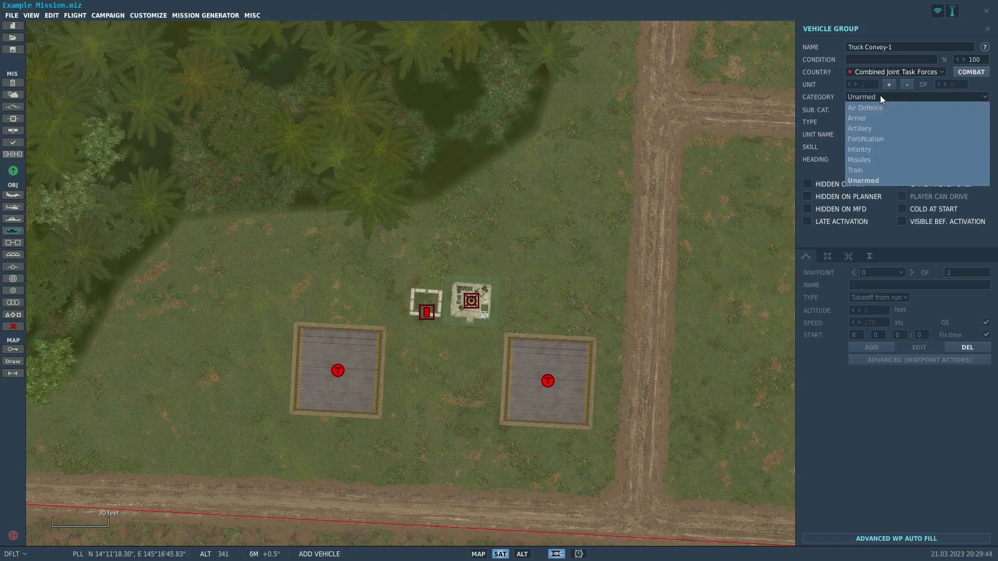
{"action": "left_click", "coordinate": [890, 141]}
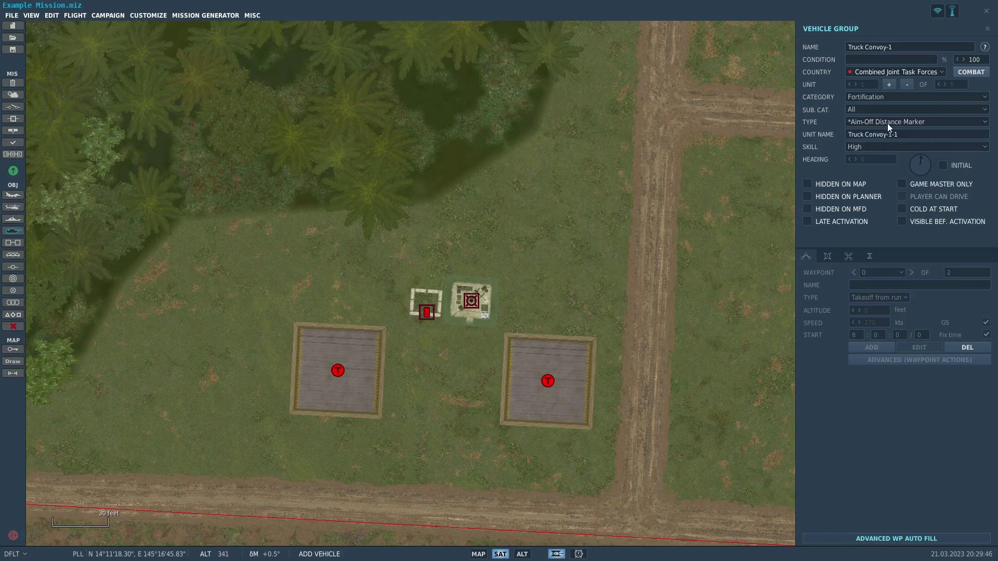
{"action": "left_click", "coordinate": [888, 124]}
{"action": "scroll", "coordinate": [945, 192], "scroll_direction": "down", "scroll_amount": 5}
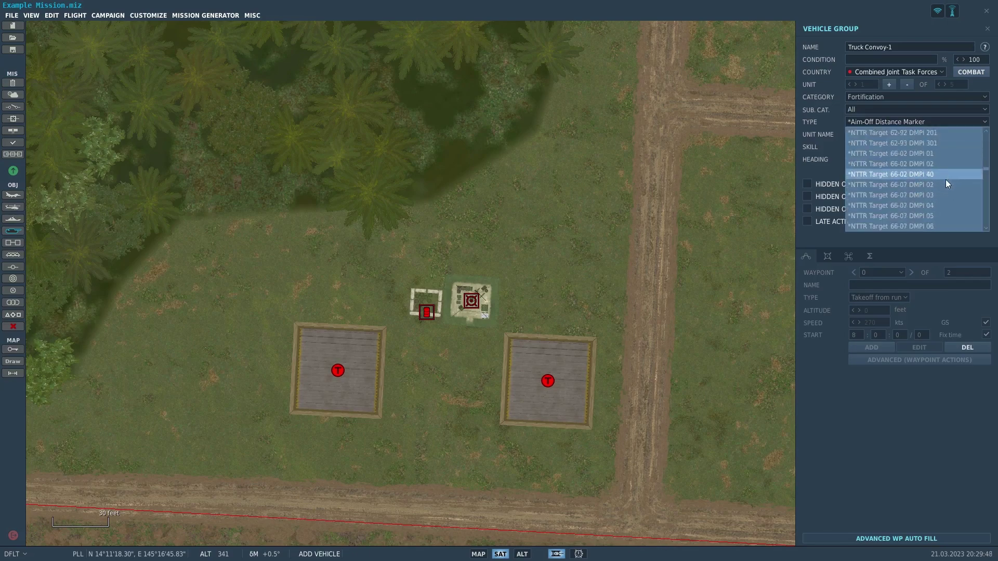
{"action": "scroll", "coordinate": [944, 197], "scroll_direction": "down", "scroll_amount": 5}
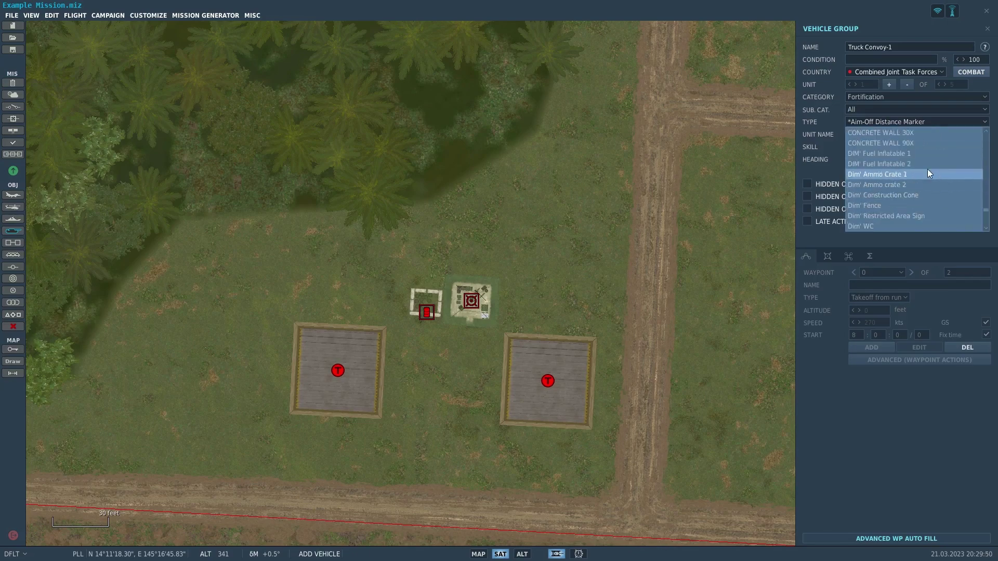
{"action": "scroll", "coordinate": [927, 172], "scroll_direction": "up", "scroll_amount": 6}
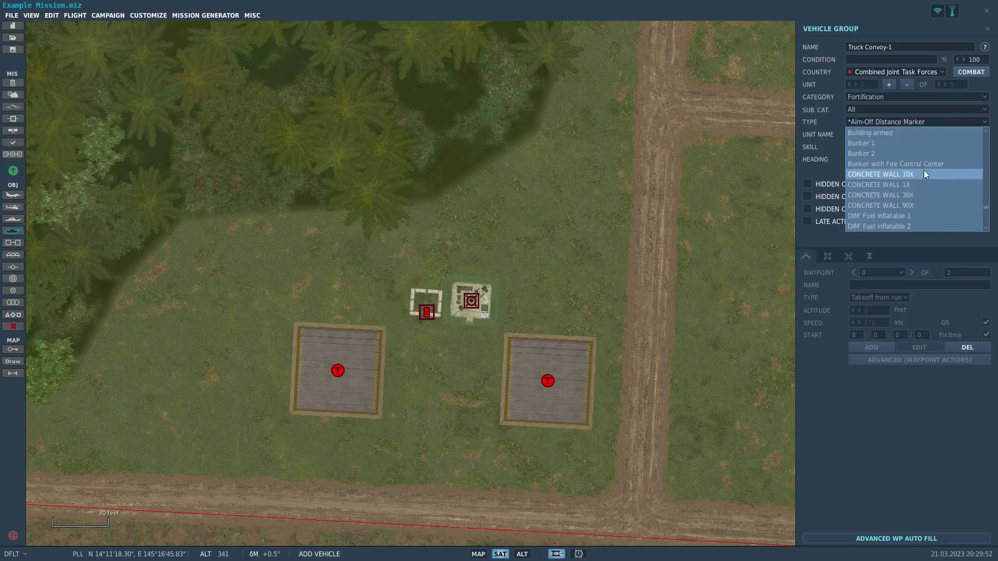
{"action": "left_click", "coordinate": [926, 145]}
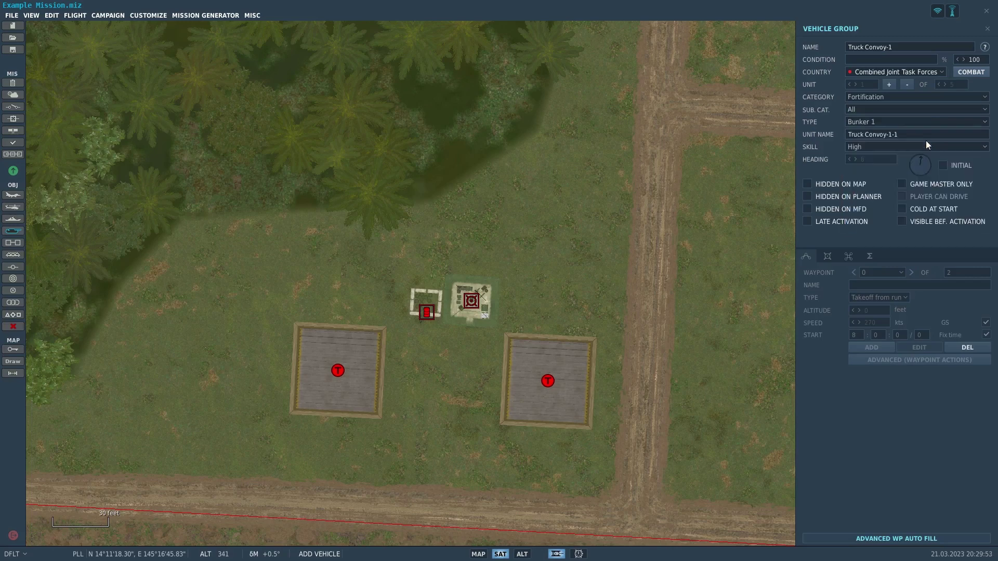
{"action": "left_click", "coordinate": [606, 248]}
Preview the bunker's 3D model, then select the bunker and delete it.
{"action": "left_click", "coordinate": [828, 256]}
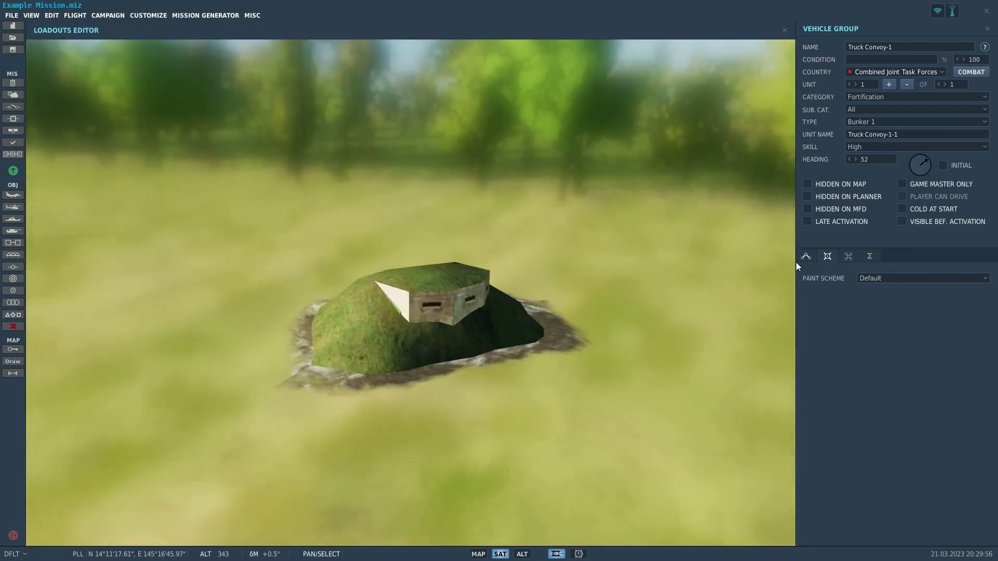
{"action": "left_click", "coordinate": [806, 256]}
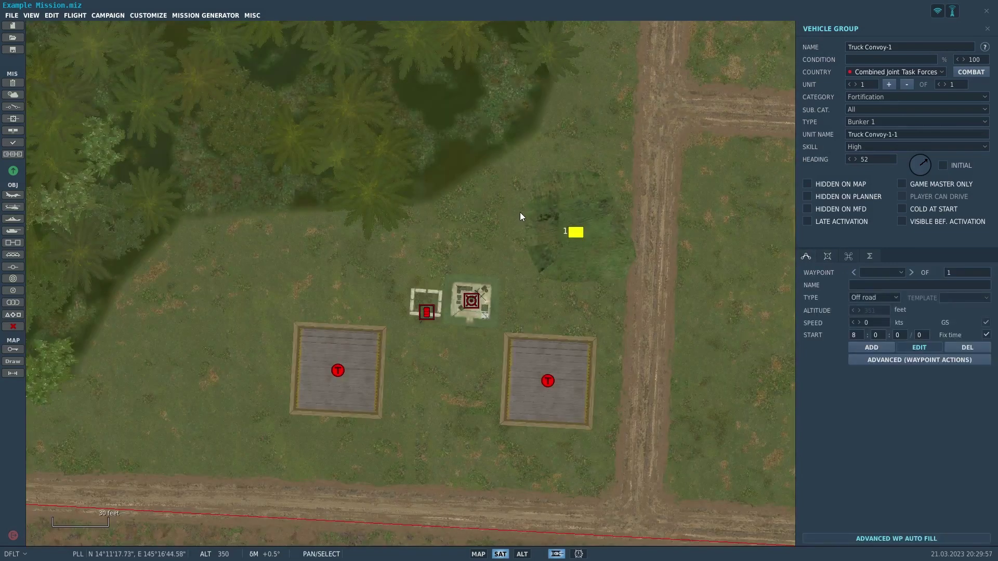
{"action": "left_click", "coordinate": [566, 237]}
{"action": "left_click", "coordinate": [575, 233]}
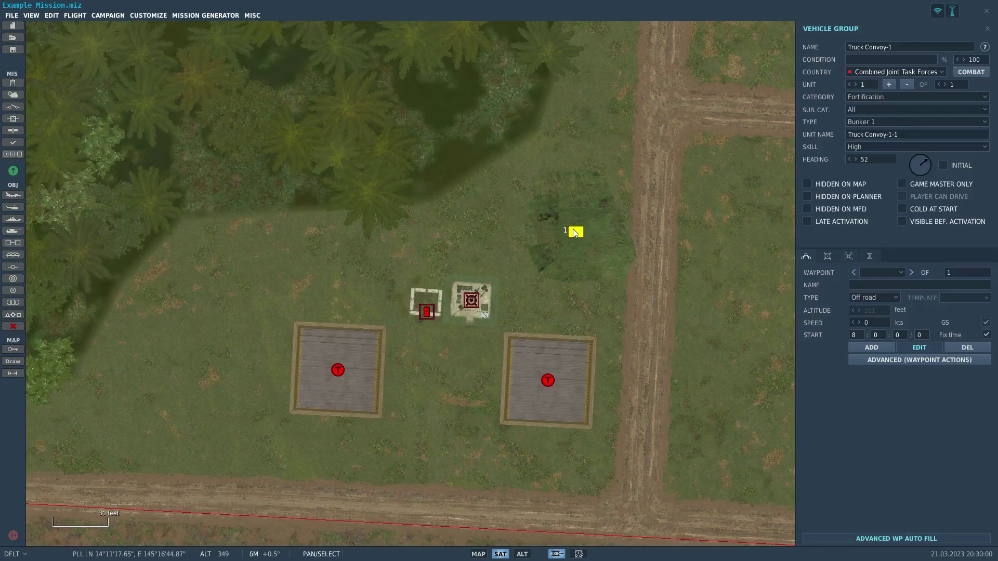
{"action": "key", "text": "Delete"}
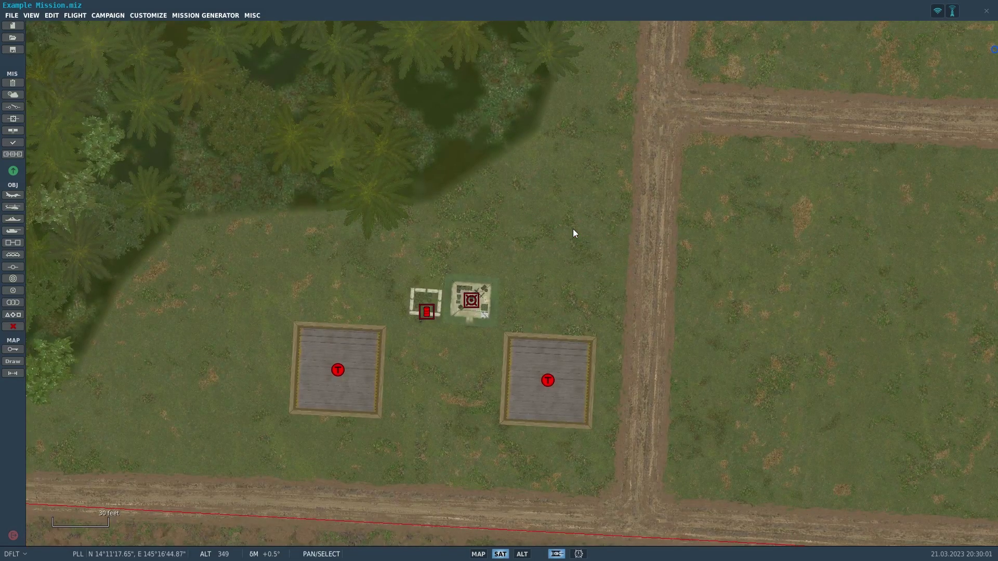
Leave the helipad, zoom out to sea and zoom in on the blue carrier's deck.
{"action": "left_click", "coordinate": [339, 369]}
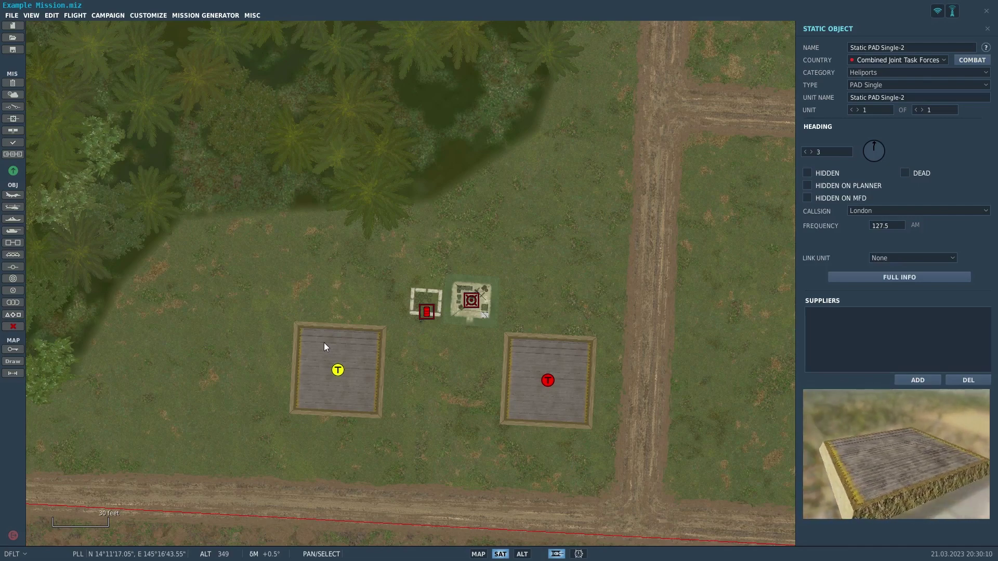
{"action": "left_click", "coordinate": [283, 318]}
{"action": "scroll", "coordinate": [325, 358], "scroll_direction": "down", "scroll_amount": 2}
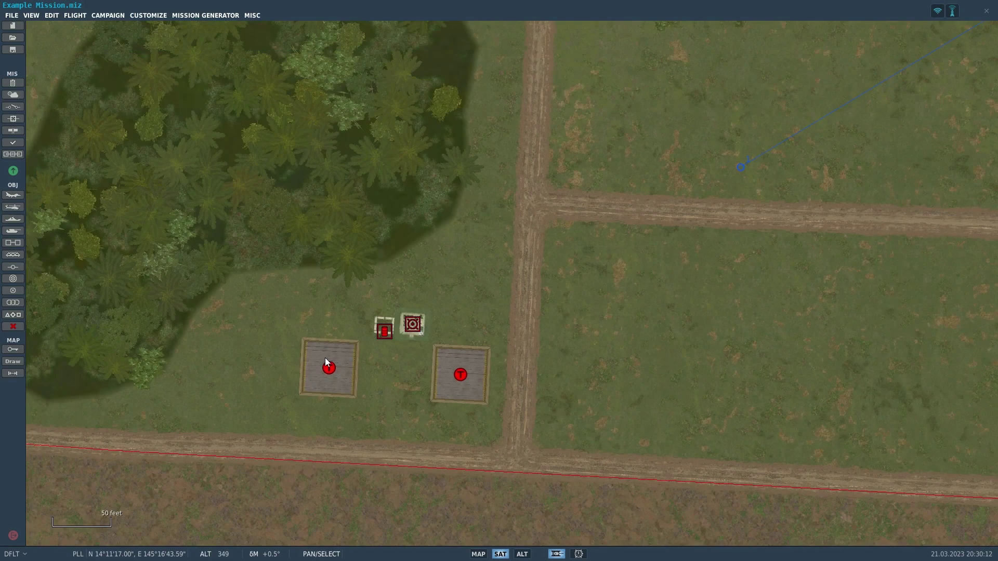
{"action": "scroll", "coordinate": [326, 358], "scroll_direction": "down", "scroll_amount": 15}
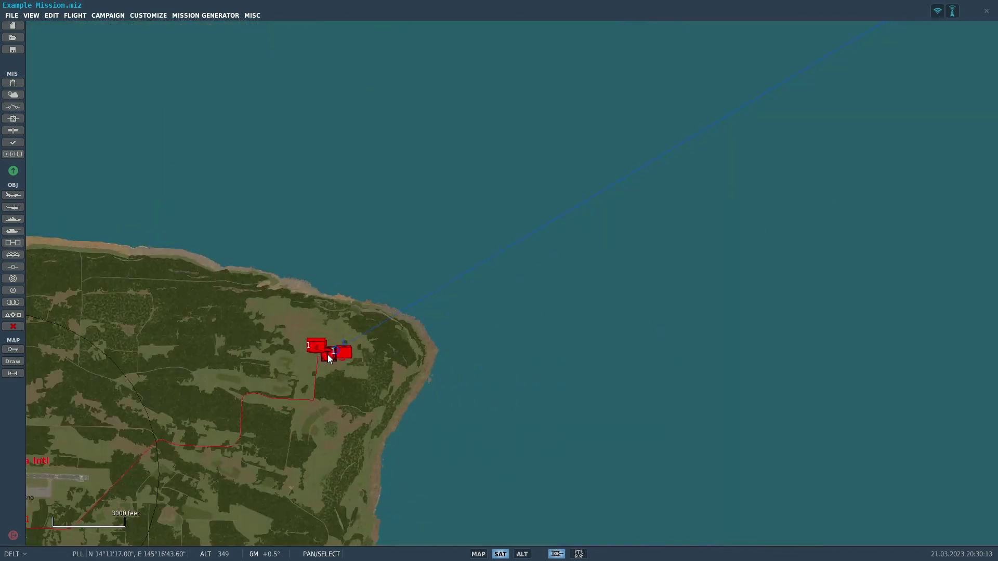
{"action": "scroll", "coordinate": [327, 354], "scroll_direction": "down", "scroll_amount": 10}
{"action": "right_click_drag", "start_coordinate": [328, 355], "coordinate": [92, 516]}
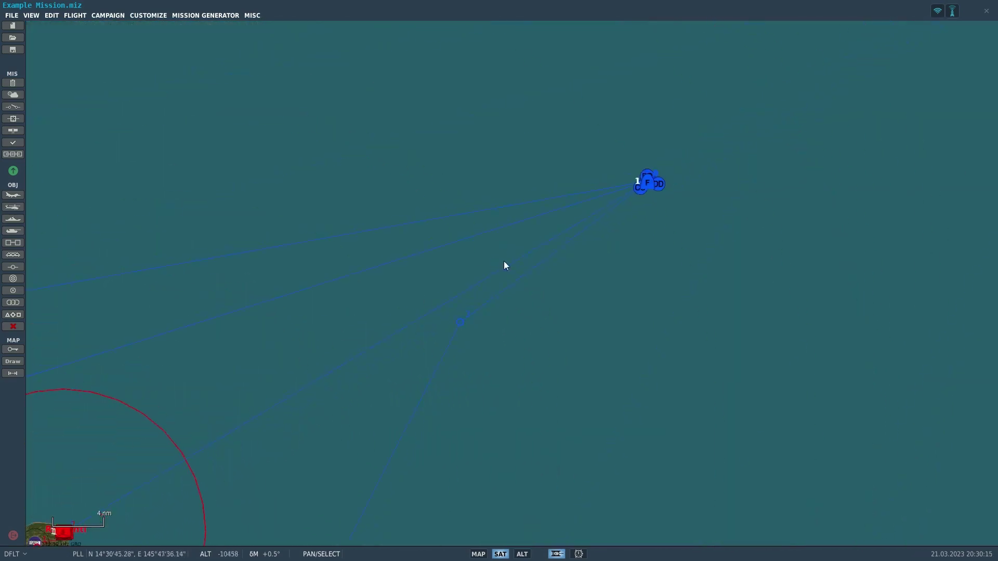
{"action": "scroll", "coordinate": [626, 167], "scroll_direction": "up", "scroll_amount": 10}
{"action": "right_click_drag", "start_coordinate": [568, 245], "coordinate": [510, 270]}
{"action": "scroll", "coordinate": [601, 237], "scroll_direction": "up", "scroll_amount": 8}
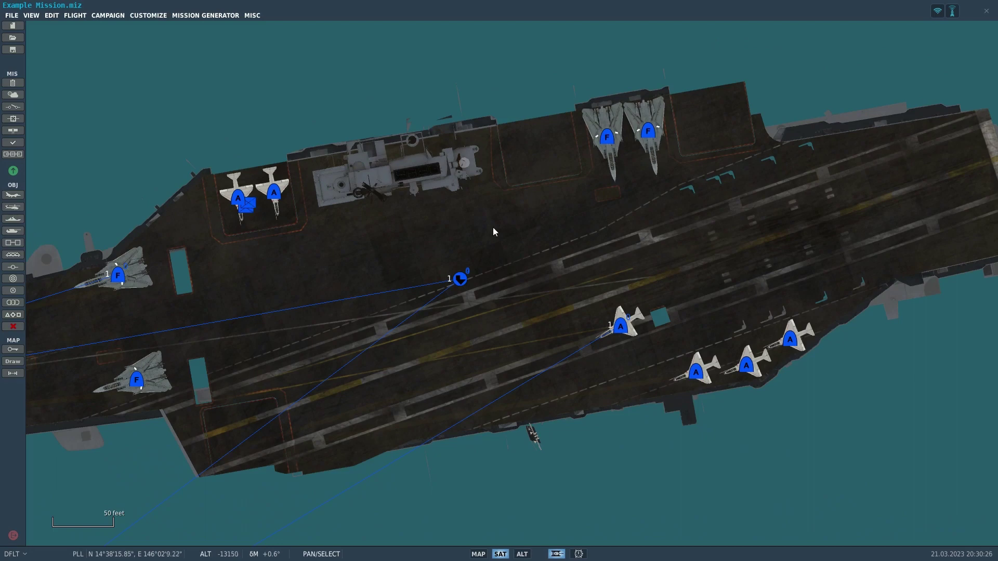
Start a blue-side static object in the Airfield and deck equipment category.
{"action": "left_click", "coordinate": [18, 256]}
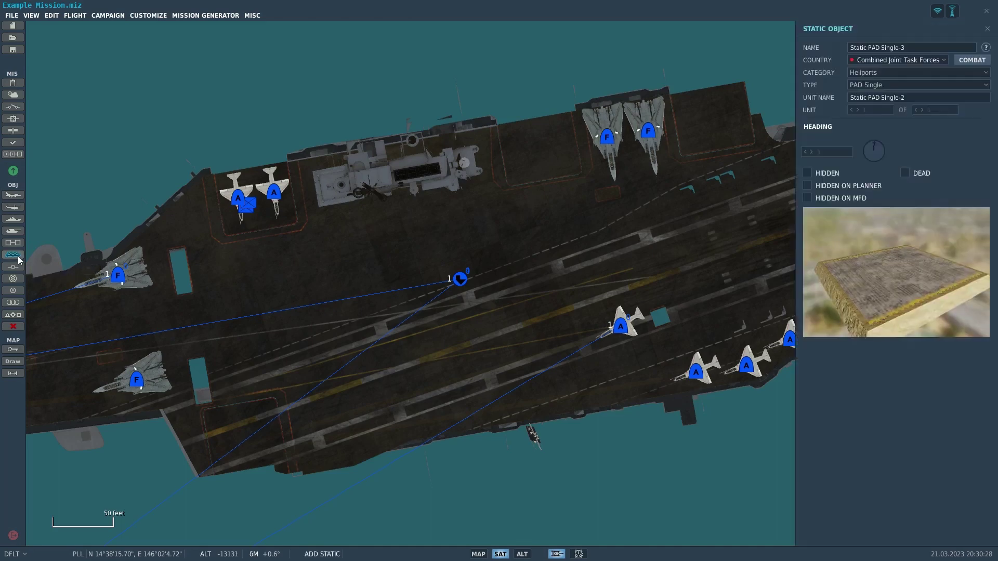
{"action": "left_click", "coordinate": [890, 60]}
{"action": "left_click", "coordinate": [884, 89]}
{"action": "left_click", "coordinate": [886, 71]}
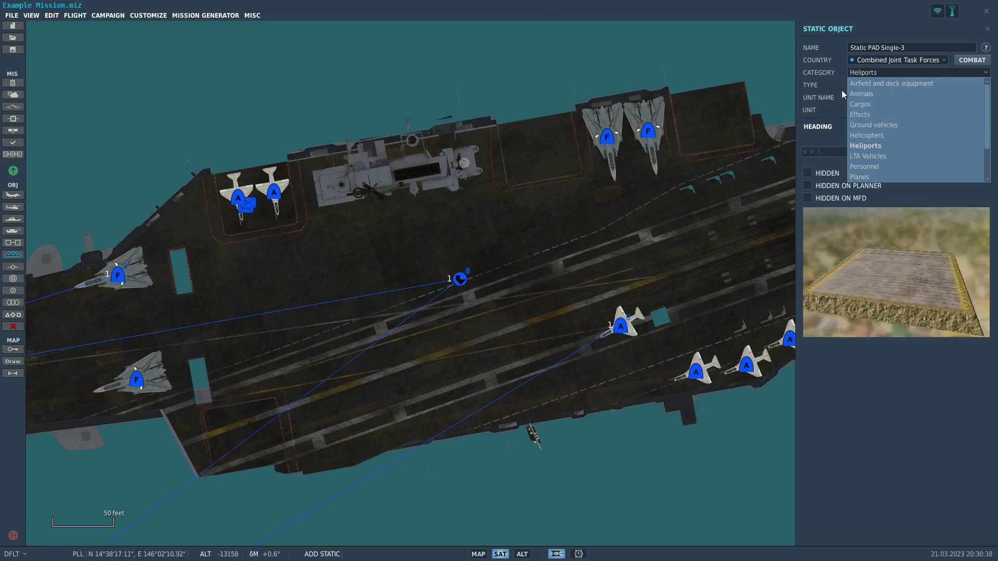
{"action": "left_click", "coordinate": [921, 83]}
Place it on the carrier deck beside the island as a CV-59 Large Forklift.
{"action": "scroll", "coordinate": [359, 185], "scroll_direction": "up", "scroll_amount": 5}
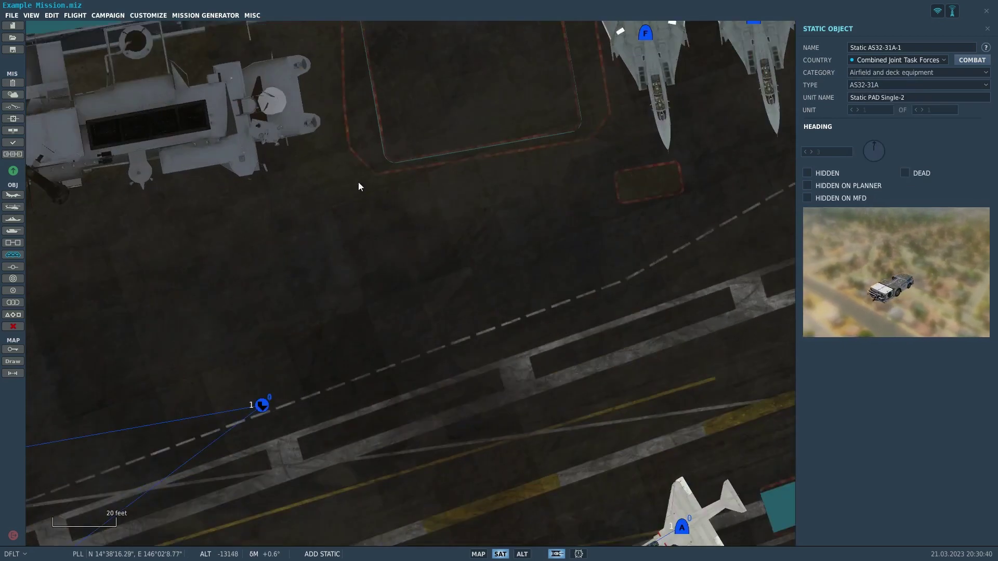
{"action": "left_click", "coordinate": [407, 292]}
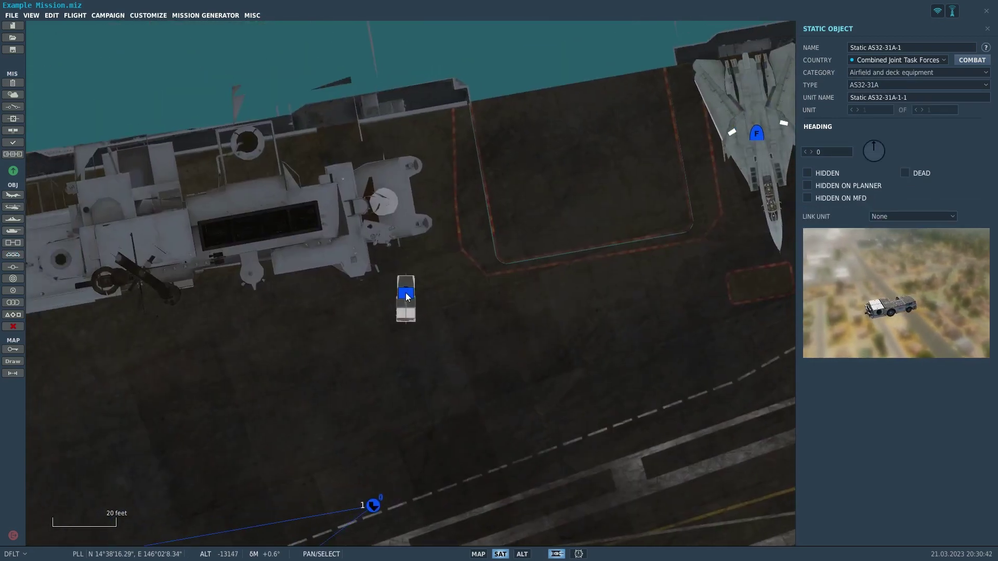
{"action": "left_click_drag", "start_coordinate": [406, 292], "coordinate": [407, 236]}
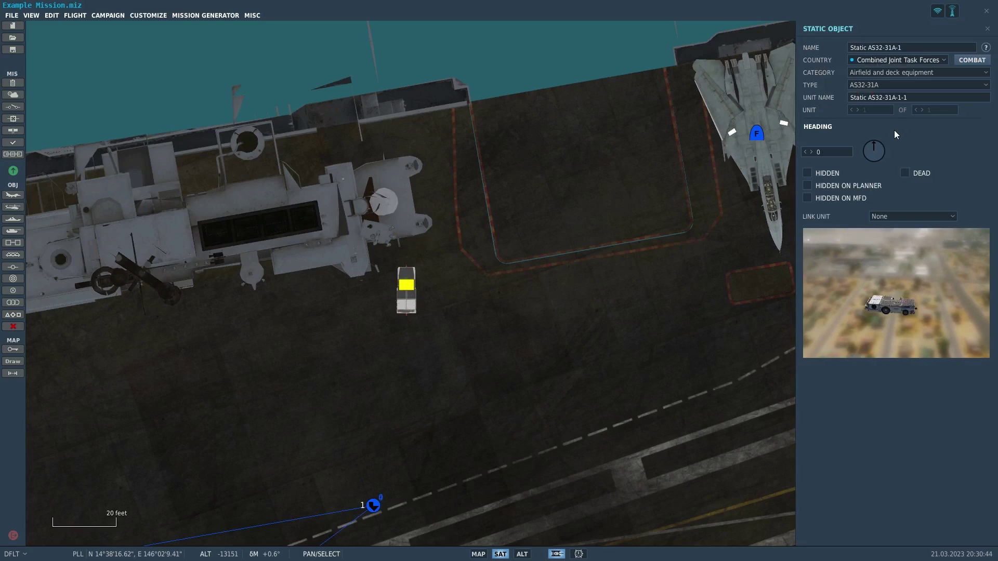
{"action": "left_click", "coordinate": [900, 86]}
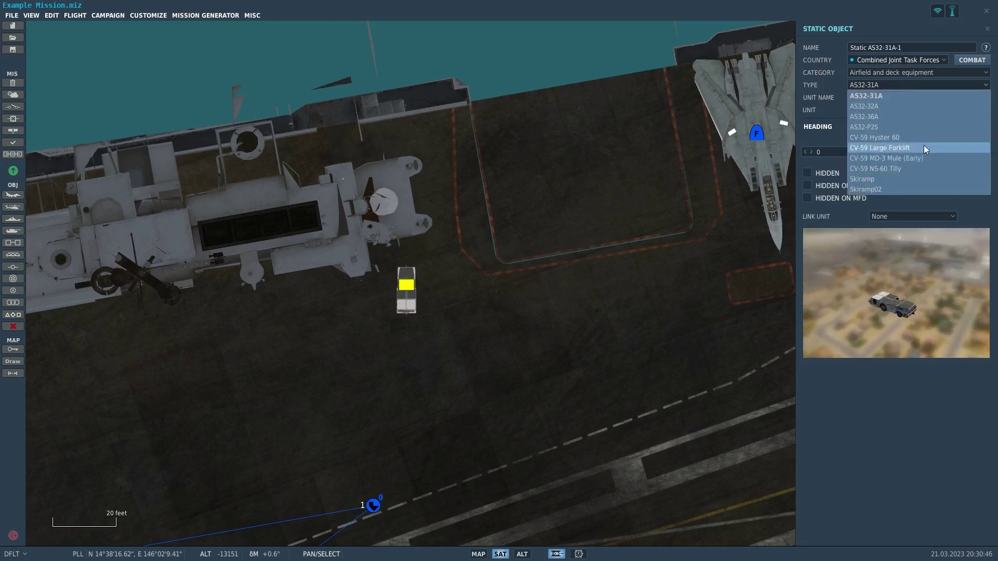
{"action": "left_click", "coordinate": [924, 148]}
Change the deck static to a CV-59 MD-3 Mule (Early) at heading 170.
{"action": "left_click", "coordinate": [914, 85]}
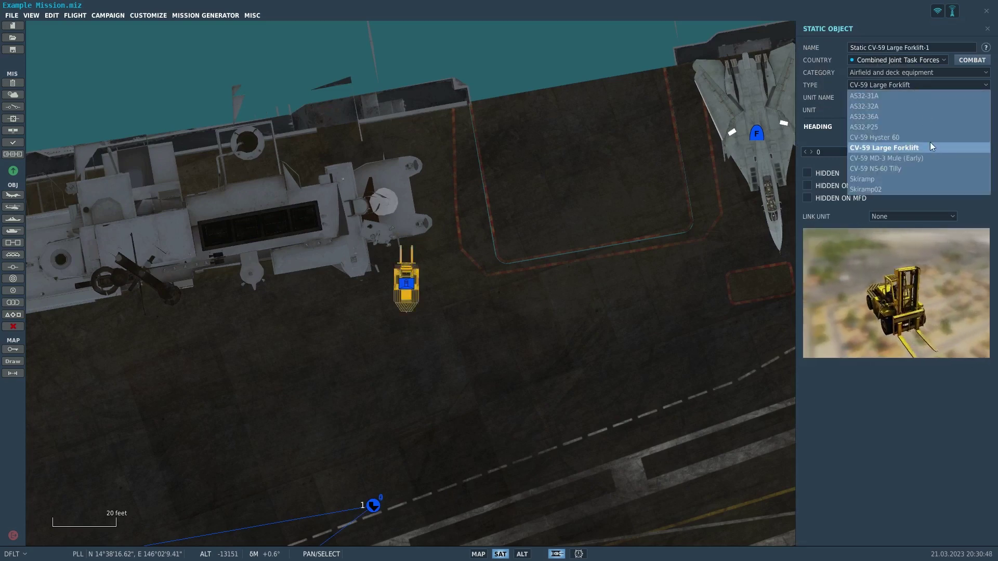
{"action": "left_click", "coordinate": [930, 137]}
{"action": "left_click", "coordinate": [916, 87]}
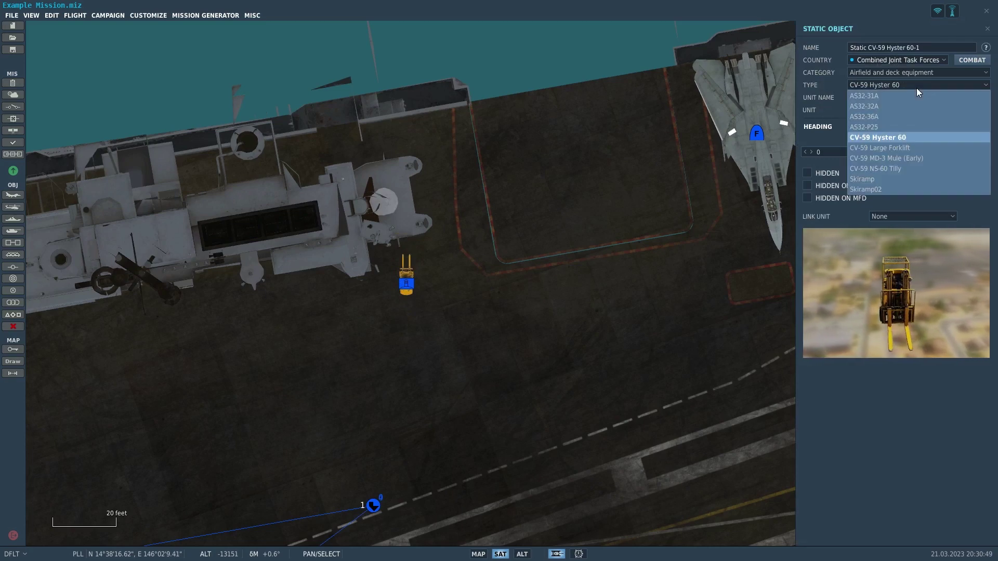
{"action": "left_click", "coordinate": [928, 158]}
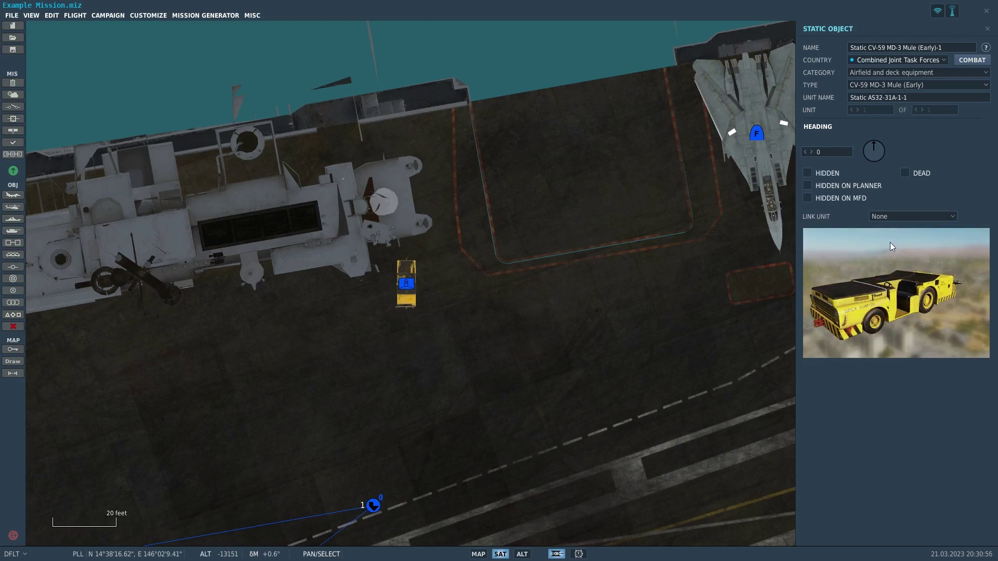
{"action": "left_click_drag", "start_coordinate": [874, 149], "coordinate": [878, 177]}
Park the Mule between the two parked fighter jets.
{"action": "right_click_drag", "start_coordinate": [485, 265], "coordinate": [323, 305]}
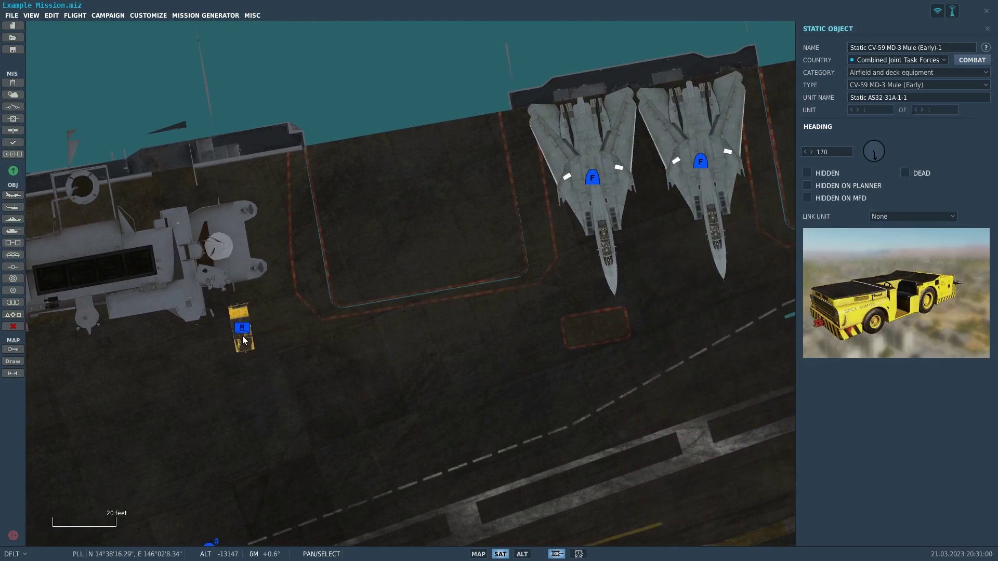
{"action": "left_click_drag", "start_coordinate": [241, 331], "coordinate": [602, 264]}
{"action": "right_click_drag", "start_coordinate": [602, 264], "coordinate": [416, 292]}
{"action": "scroll", "coordinate": [458, 278], "scroll_direction": "up", "scroll_amount": 2}
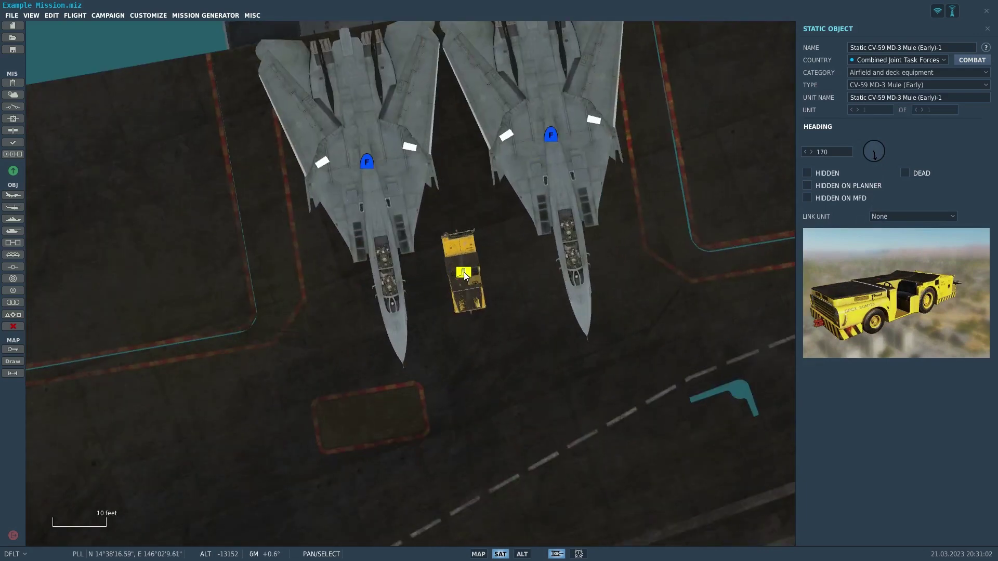
{"action": "mouse_move", "coordinate": [462, 283]}
{"action": "left_mouse_down"}
{"action": "mouse_move", "coordinate": [462, 265]}
{"action": "mouse_move", "coordinate": [474, 260]}
{"action": "mouse_move", "coordinate": [474, 275]}
{"action": "left_mouse_up"}
{"action": "scroll", "coordinate": [511, 276], "scroll_direction": "down", "scroll_amount": 3}
{"action": "scroll", "coordinate": [518, 227], "scroll_direction": "down", "scroll_amount": 2}
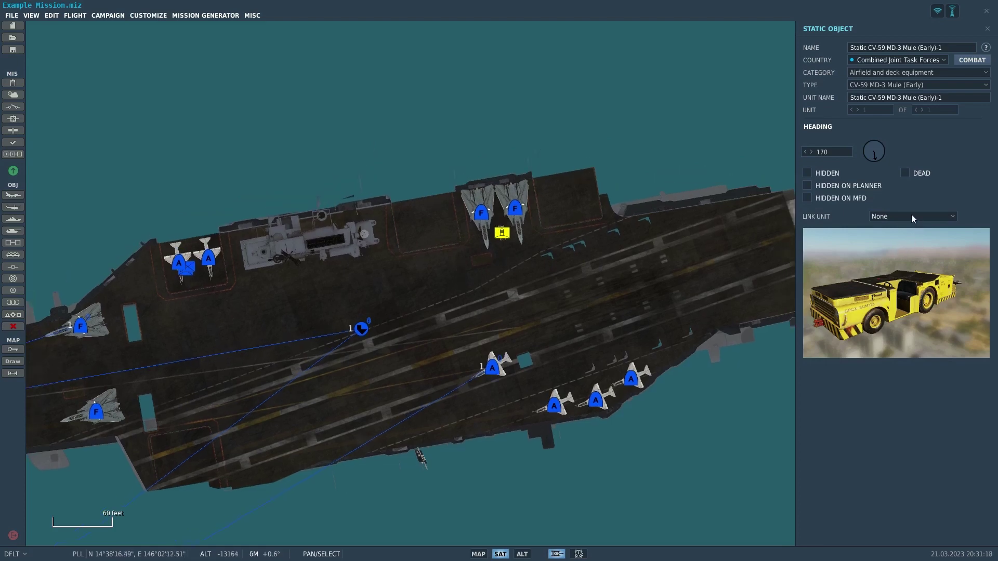
Link the deck tug to UFS Saint Ark.
{"action": "left_click", "coordinate": [912, 216]}
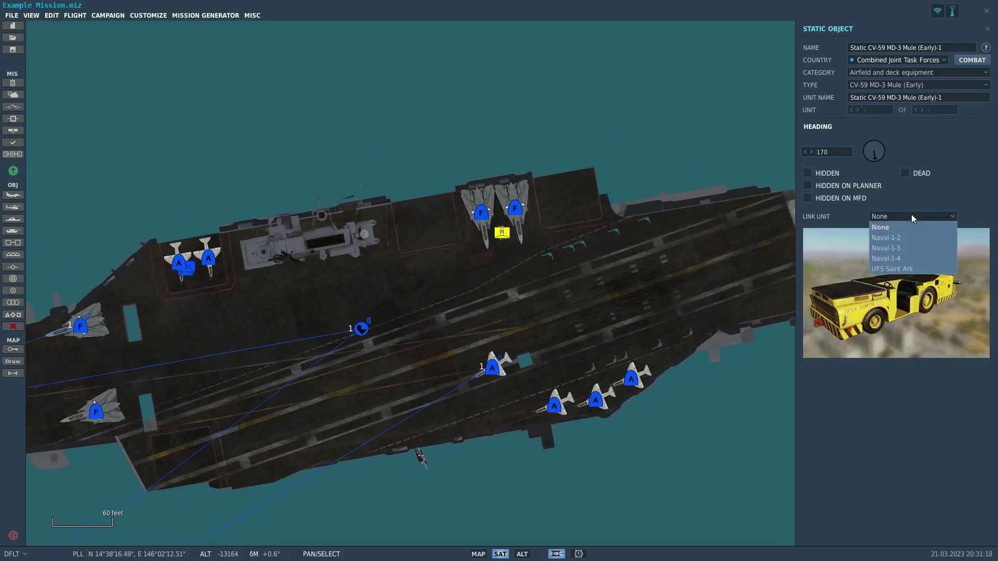
{"action": "left_click", "coordinate": [909, 273]}
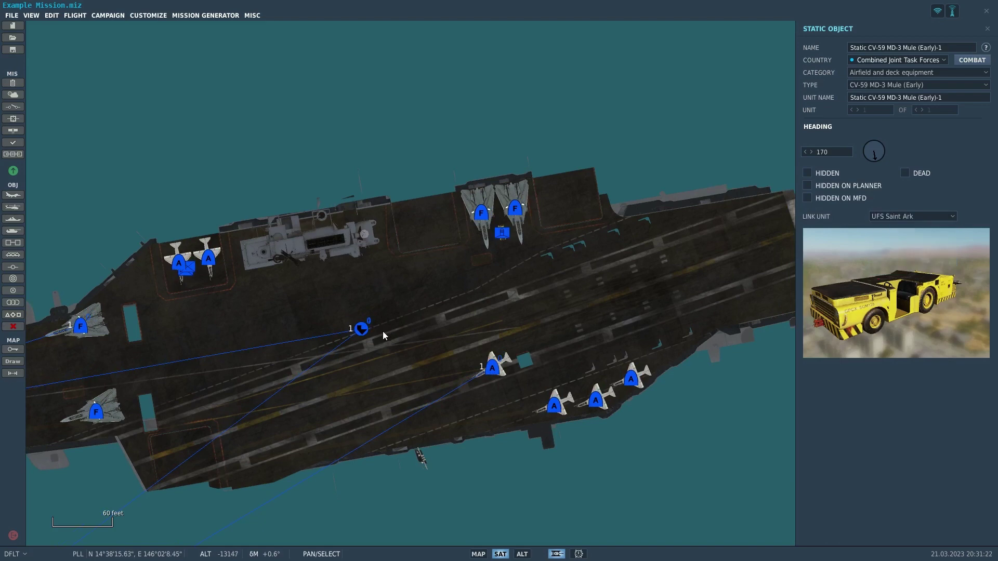
{"action": "scroll", "coordinate": [435, 291], "scroll_direction": "up", "scroll_amount": 2}
{"action": "scroll", "coordinate": [361, 212], "scroll_direction": "up", "scroll_amount": 2}
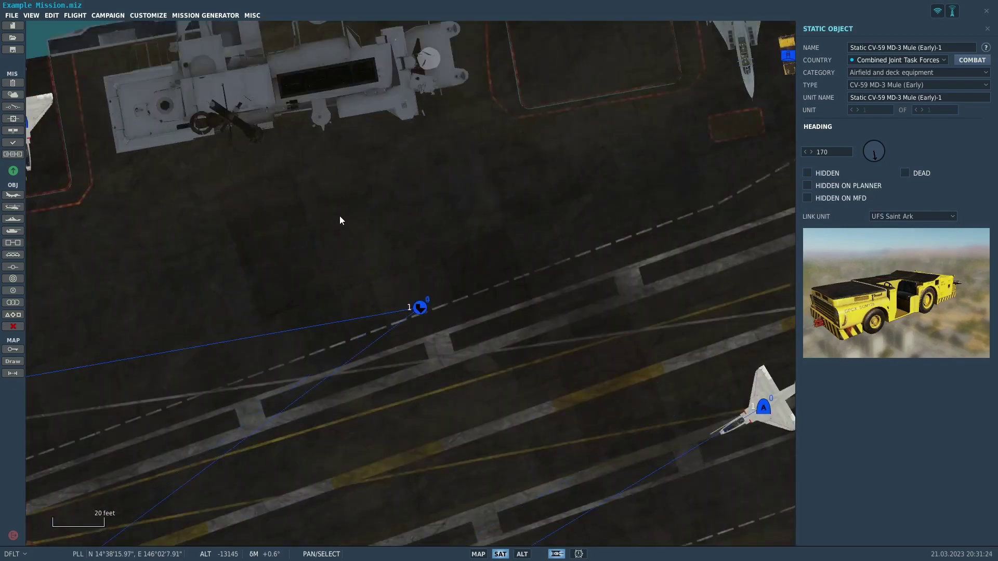
{"action": "left_click_drag", "start_coordinate": [617, 177], "coordinate": [441, 242]}
Paste a copy of the tug just behind it, between the two F-14s.
{"action": "left_click", "coordinate": [461, 220]}
{"action": "left_click", "coordinate": [456, 220]}
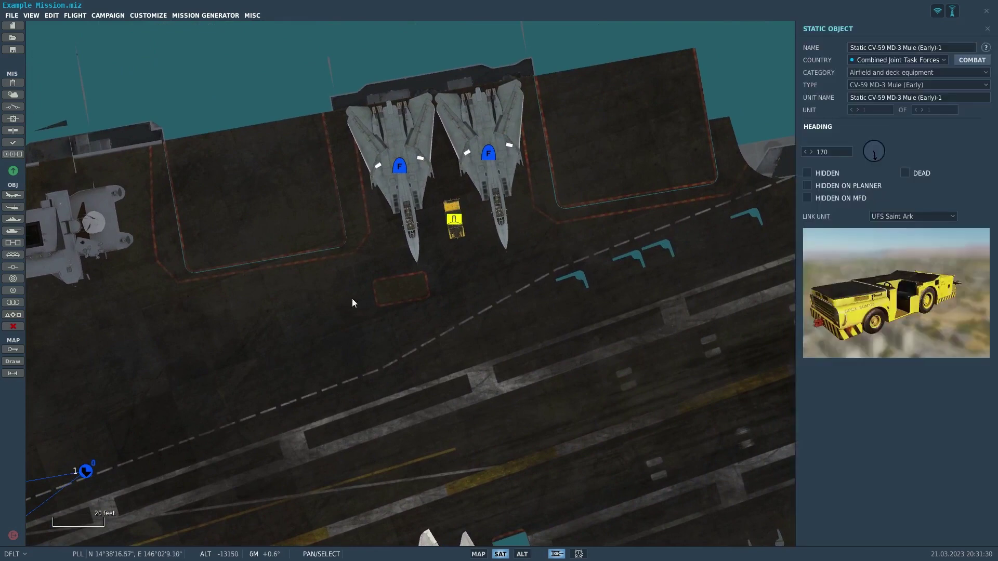
{"action": "left_click_drag", "start_coordinate": [355, 303], "coordinate": [359, 381]}
{"action": "scroll", "coordinate": [439, 292], "scroll_direction": "up", "scroll_amount": 3}
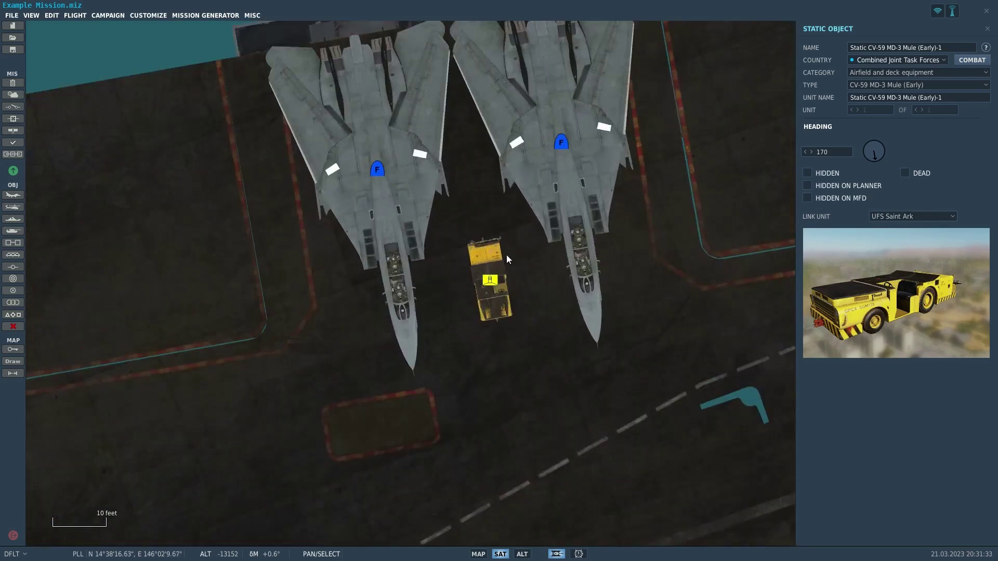
{"action": "left_click_drag", "start_coordinate": [450, 263], "coordinate": [386, 260]}
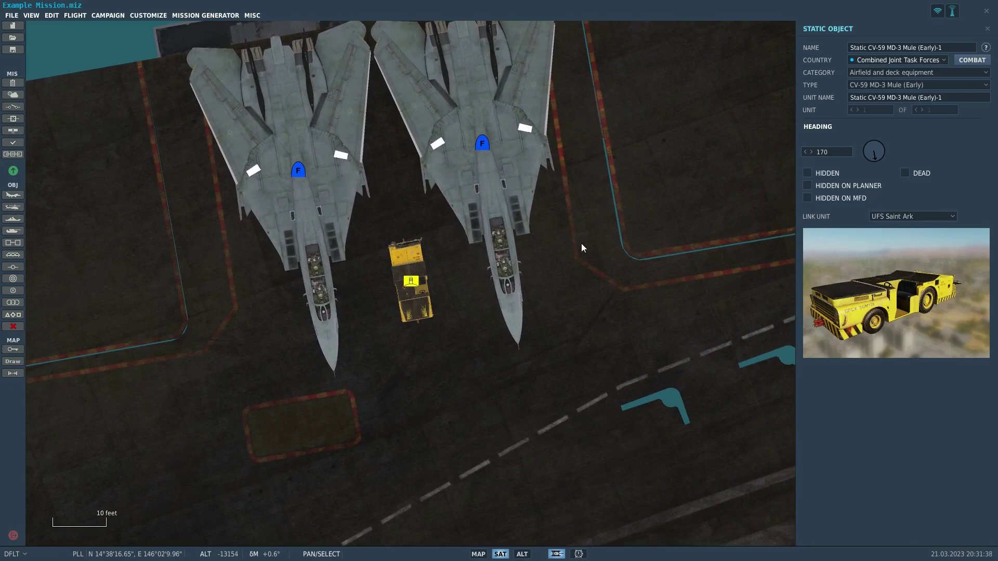
{"action": "key", "text": "ctrl+v"}
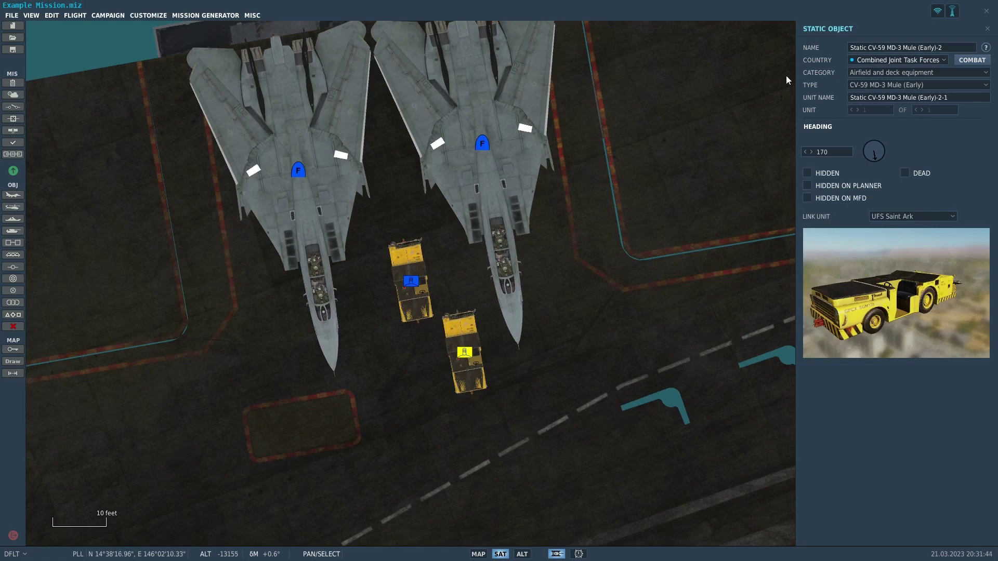
{"action": "scroll", "coordinate": [535, 214], "scroll_direction": "down", "scroll_amount": 5}
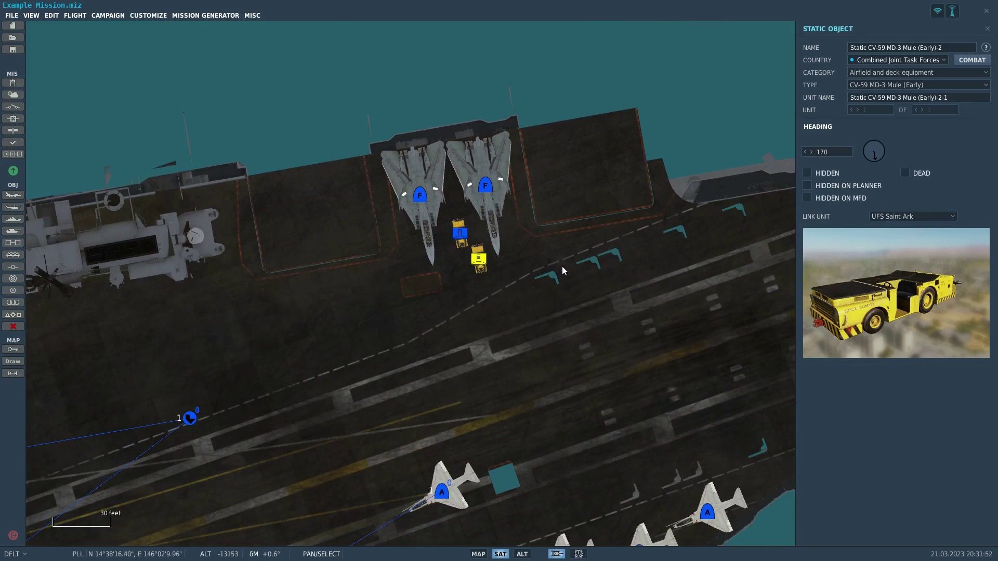
Turn the copy into a Personnel Carrier Shooter with the blue paint scheme.
{"action": "scroll", "coordinate": [497, 264], "scroll_direction": "up", "scroll_amount": 1}
{"action": "scroll", "coordinate": [474, 239], "scroll_direction": "up", "scroll_amount": 1}
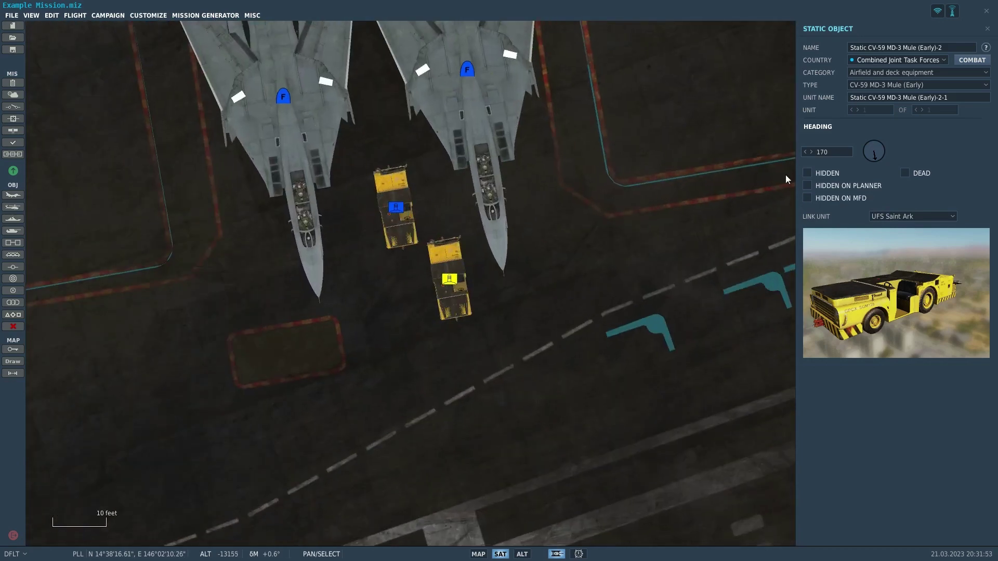
{"action": "left_click", "coordinate": [894, 76]}
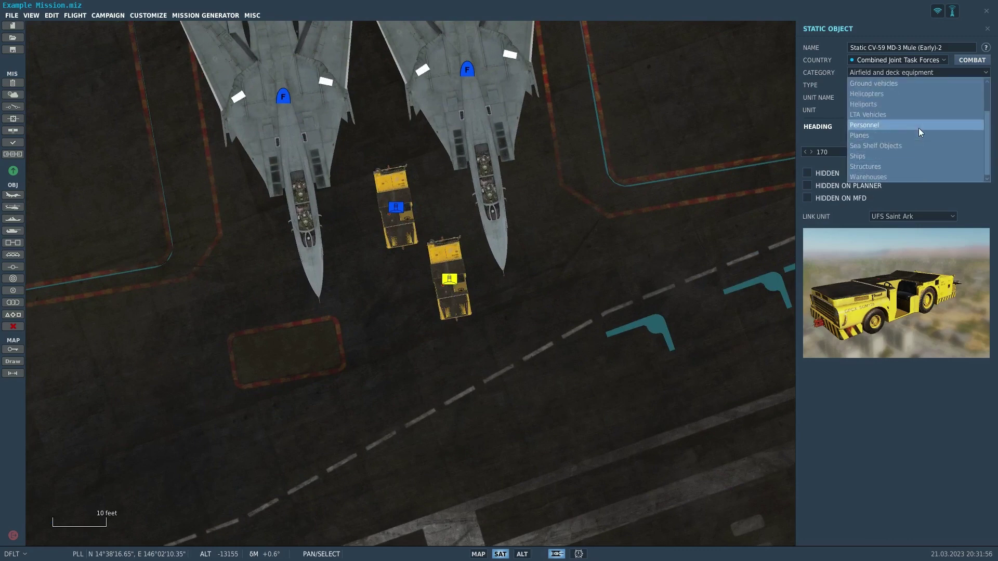
{"action": "left_click", "coordinate": [919, 126]}
{"action": "left_click", "coordinate": [923, 82]}
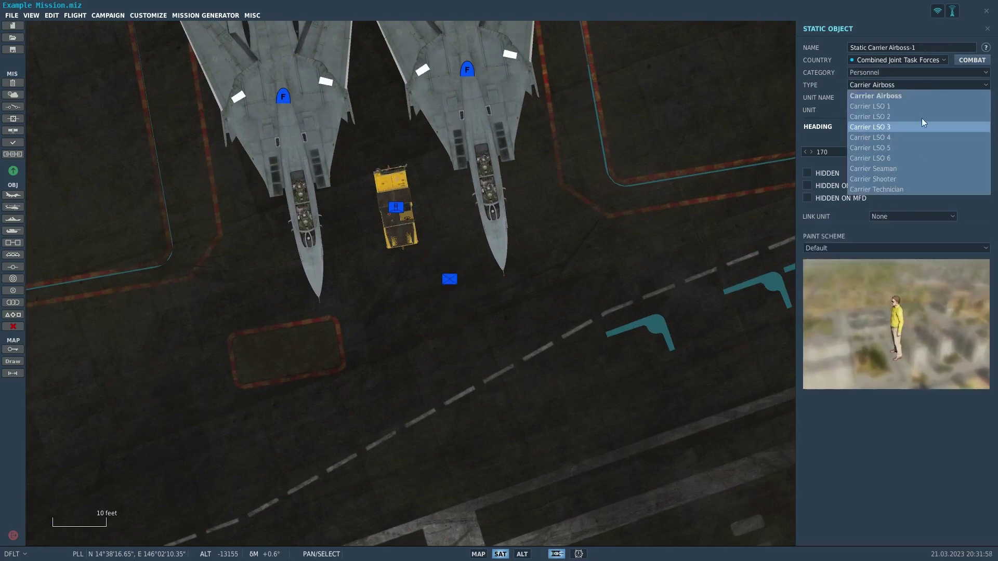
{"action": "left_click", "coordinate": [925, 170]}
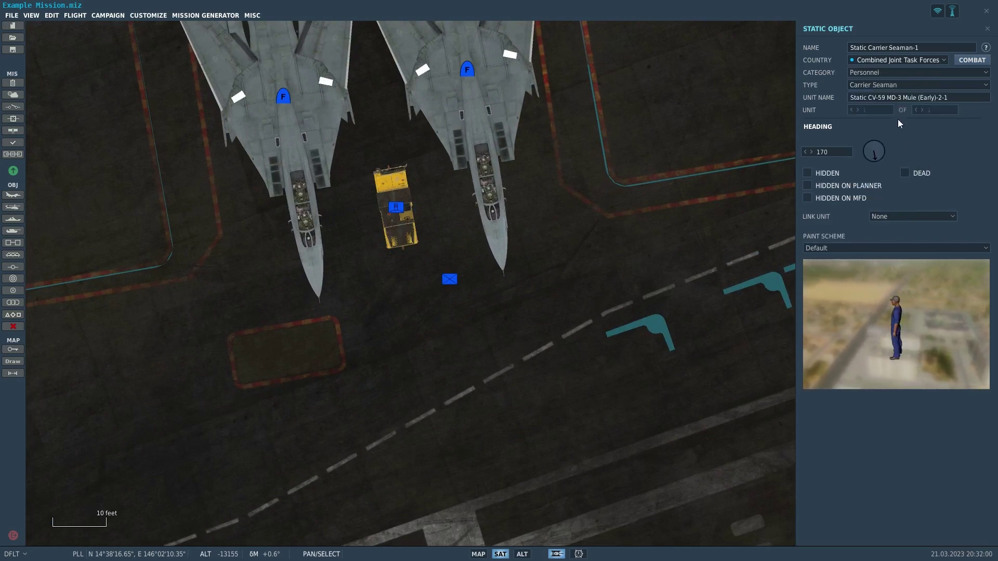
{"action": "left_click", "coordinate": [893, 84]}
{"action": "left_click", "coordinate": [906, 172]}
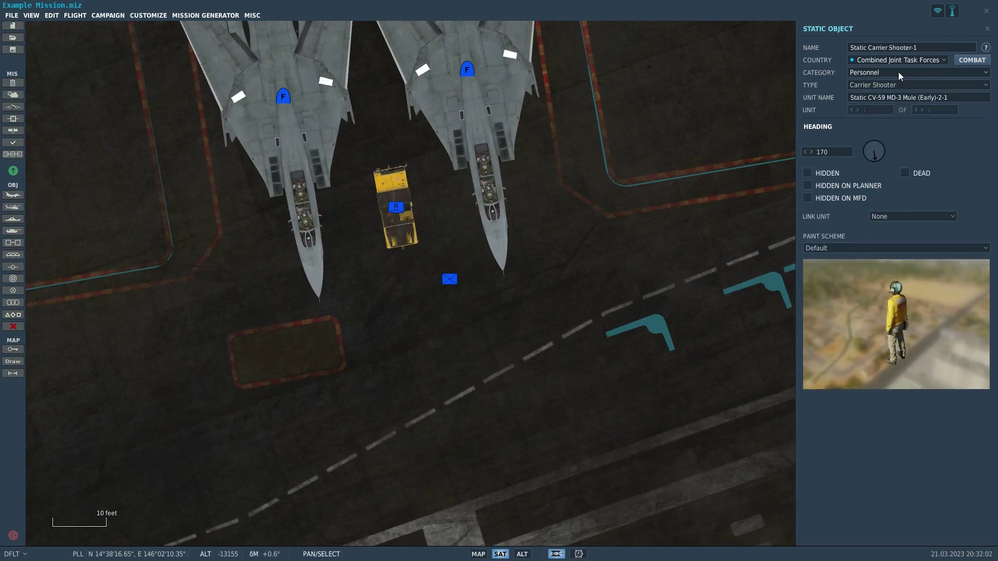
{"action": "left_click", "coordinate": [874, 248]}
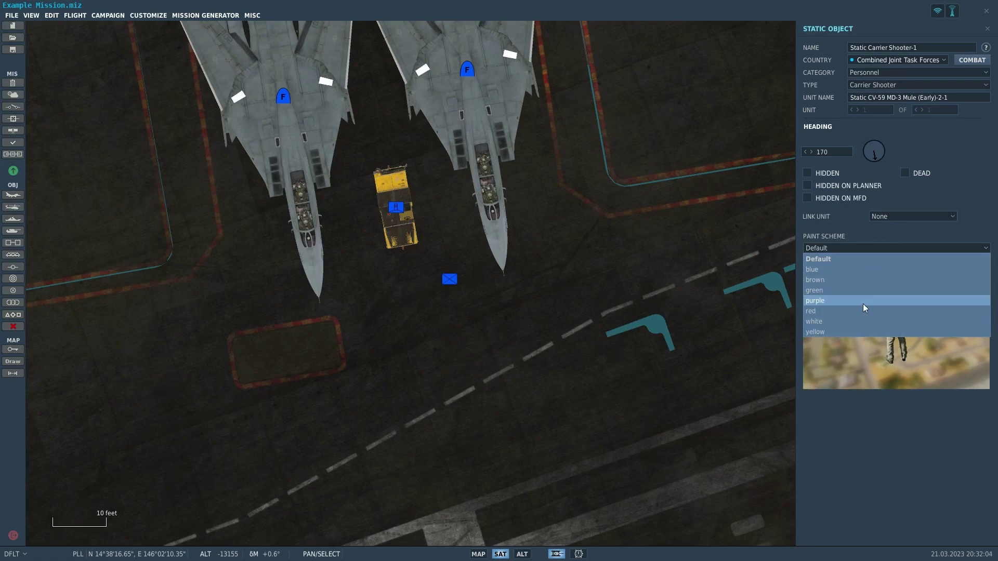
{"action": "left_click", "coordinate": [864, 269]}
Move the shooter beside the first tug and turn it to heading 196.
{"action": "left_click", "coordinate": [460, 282]}
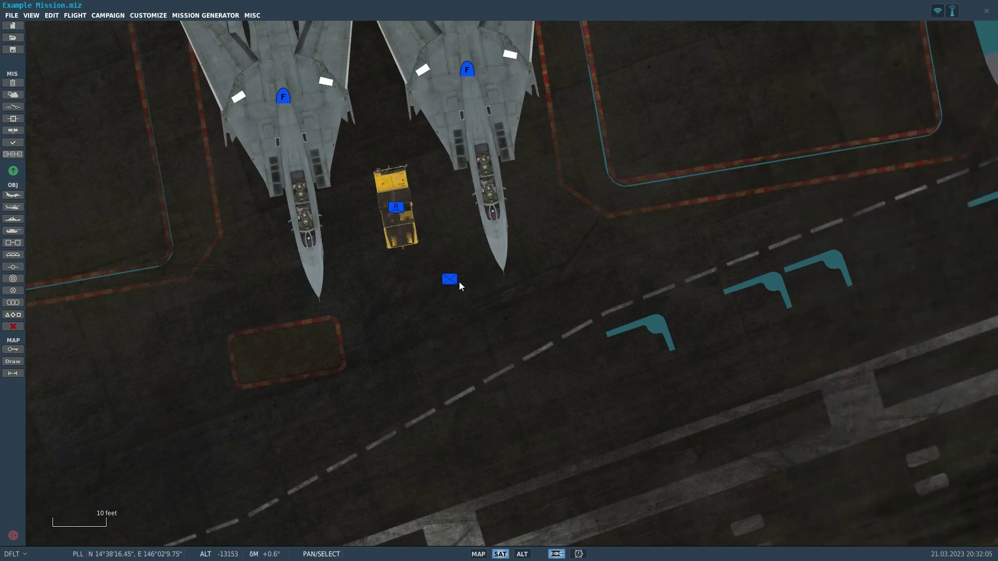
{"action": "left_click", "coordinate": [452, 279]}
{"action": "left_click_drag", "start_coordinate": [453, 279], "coordinate": [437, 223]}
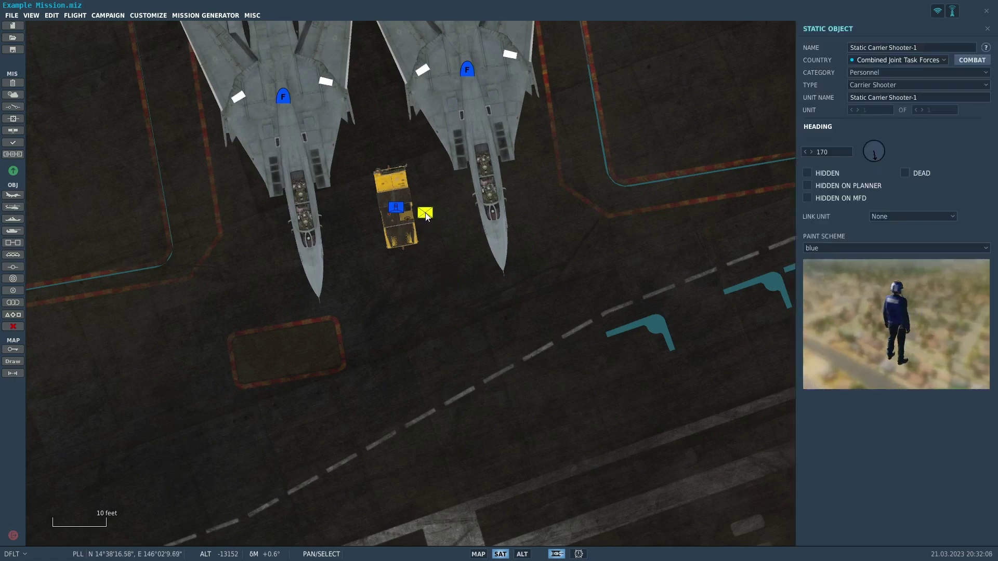
{"action": "left_click", "coordinate": [871, 161]}
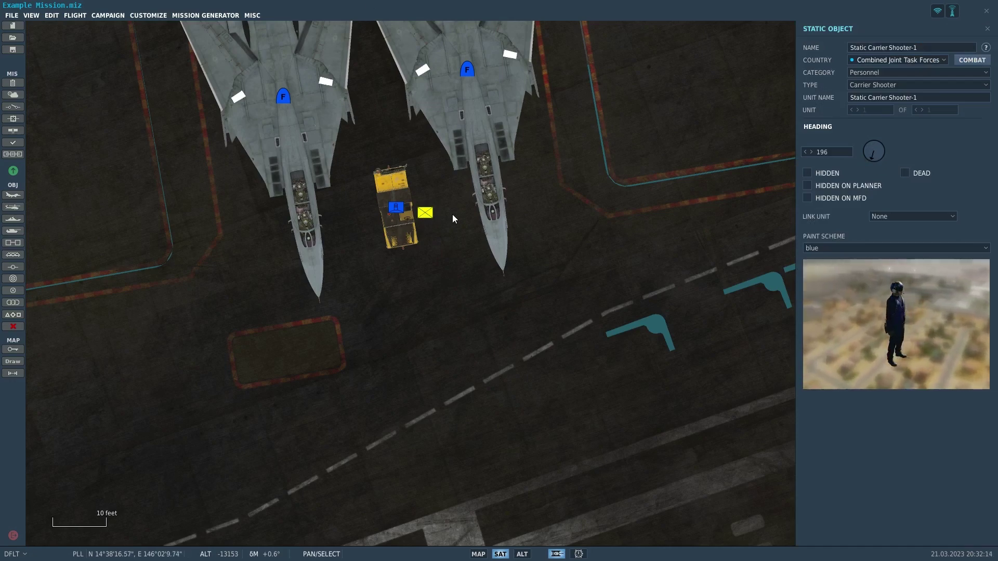
Link the shooter to UFS Saint Ark and zoom out toward Guam.
{"action": "scroll", "coordinate": [453, 214], "scroll_direction": "down", "scroll_amount": 3}
{"action": "scroll", "coordinate": [457, 213], "scroll_direction": "down", "scroll_amount": 3}
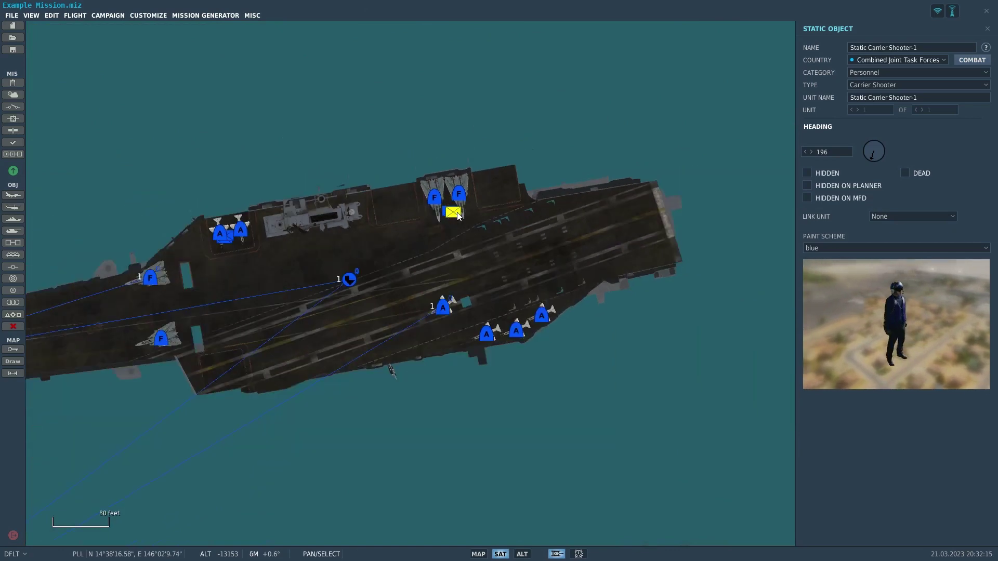
{"action": "left_click", "coordinate": [899, 217]}
{"action": "left_click", "coordinate": [904, 269]}
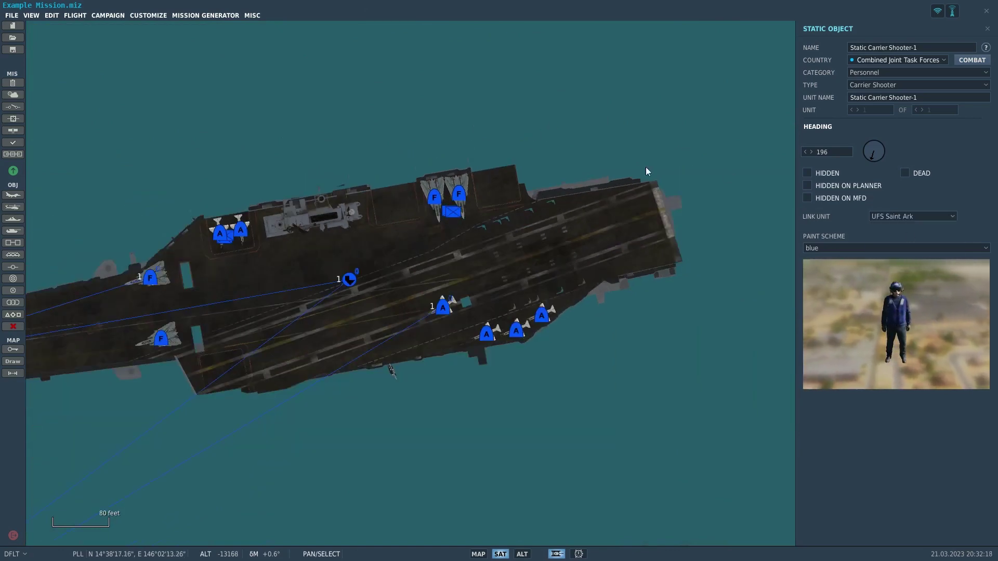
{"action": "scroll", "coordinate": [493, 207], "scroll_direction": "up", "scroll_amount": 1}
{"action": "scroll", "coordinate": [493, 206], "scroll_direction": "up", "scroll_amount": 5}
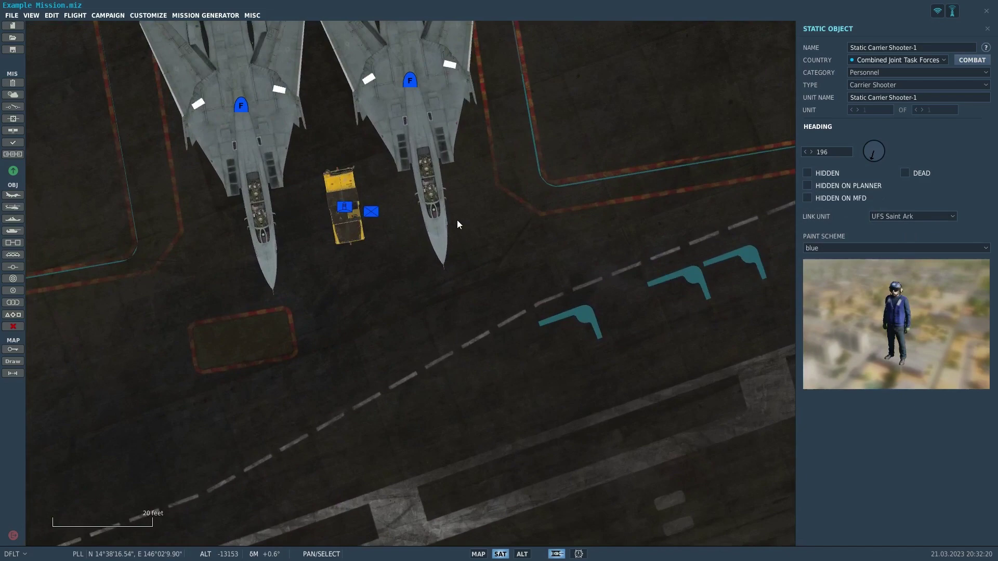
{"action": "scroll", "coordinate": [417, 229], "scroll_direction": "down", "scroll_amount": 2}
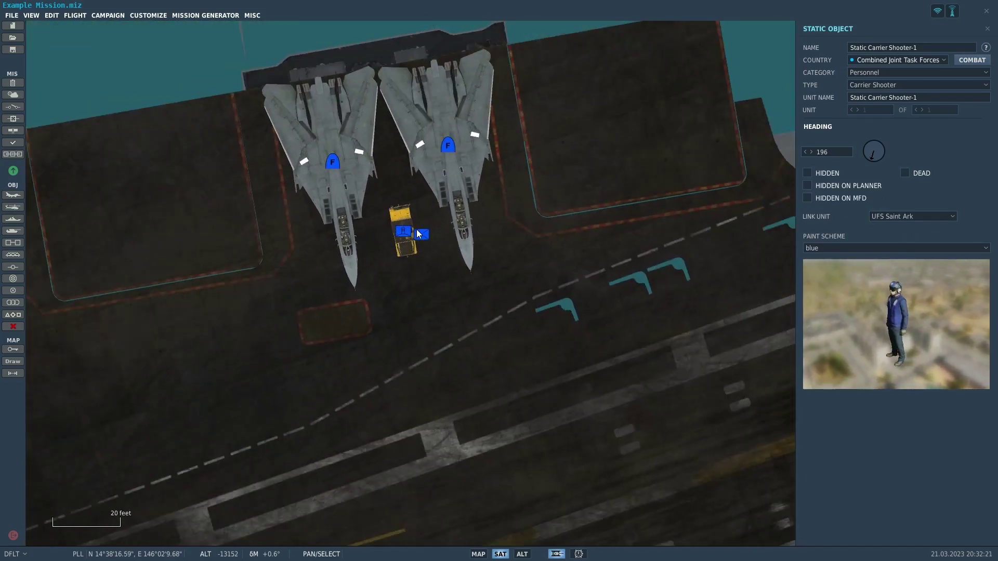
{"action": "scroll", "coordinate": [425, 235], "scroll_direction": "down", "scroll_amount": 6}
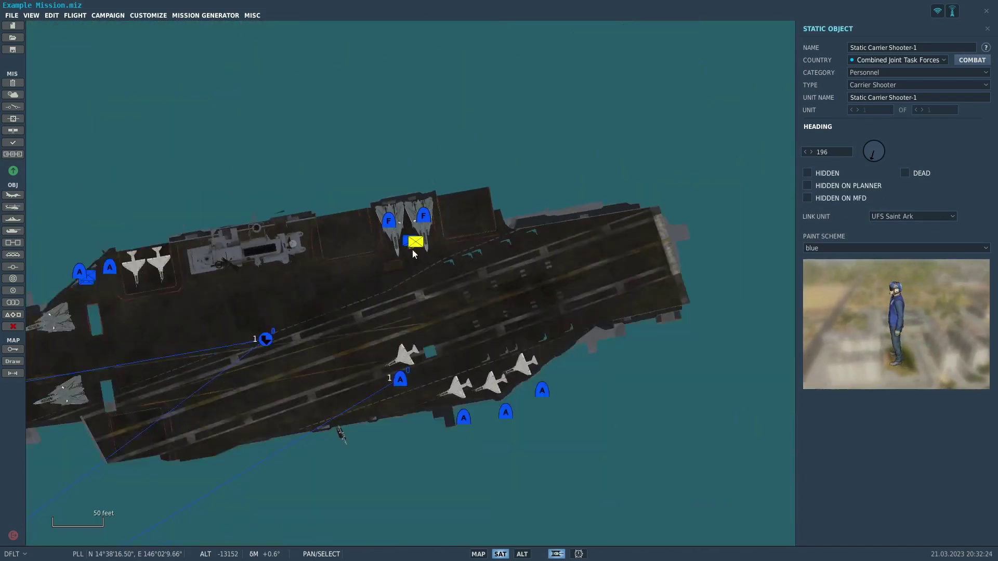
{"action": "scroll", "coordinate": [415, 247], "scroll_direction": "down", "scroll_amount": 10}
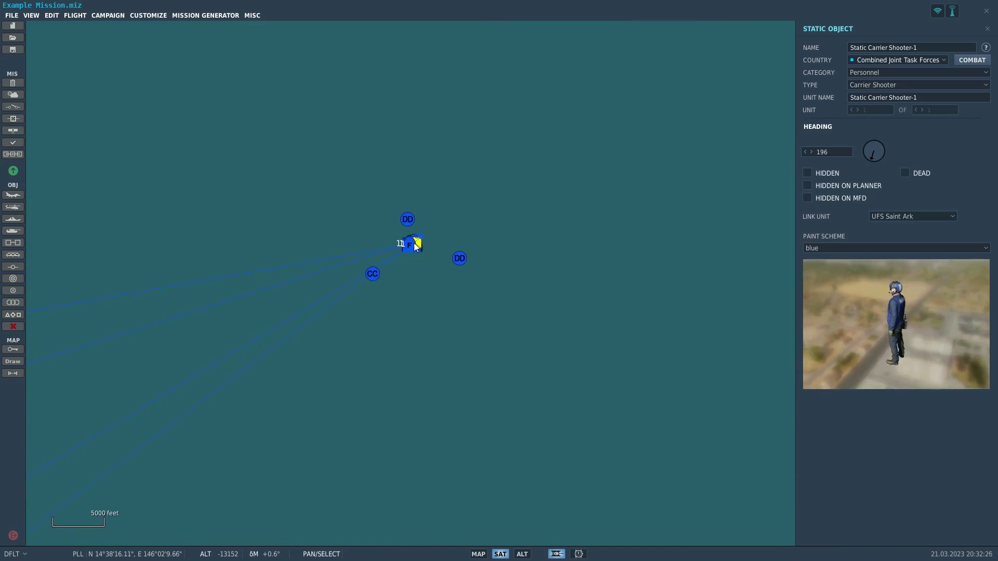
{"action": "scroll", "coordinate": [414, 244], "scroll_direction": "down", "scroll_amount": 3}
Pan from the carrier back to Rota's FARP and select the left pad, Static PAD Single-2.
{"action": "left_click", "coordinate": [405, 359]}
{"action": "left_click_drag", "start_coordinate": [406, 359], "coordinate": [611, 295]}
{"action": "left_click_drag", "start_coordinate": [444, 405], "coordinate": [670, 201]}
{"action": "left_click_drag", "start_coordinate": [568, 303], "coordinate": [615, 239]}
{"action": "scroll", "coordinate": [496, 308], "scroll_direction": "up", "scroll_amount": 3}
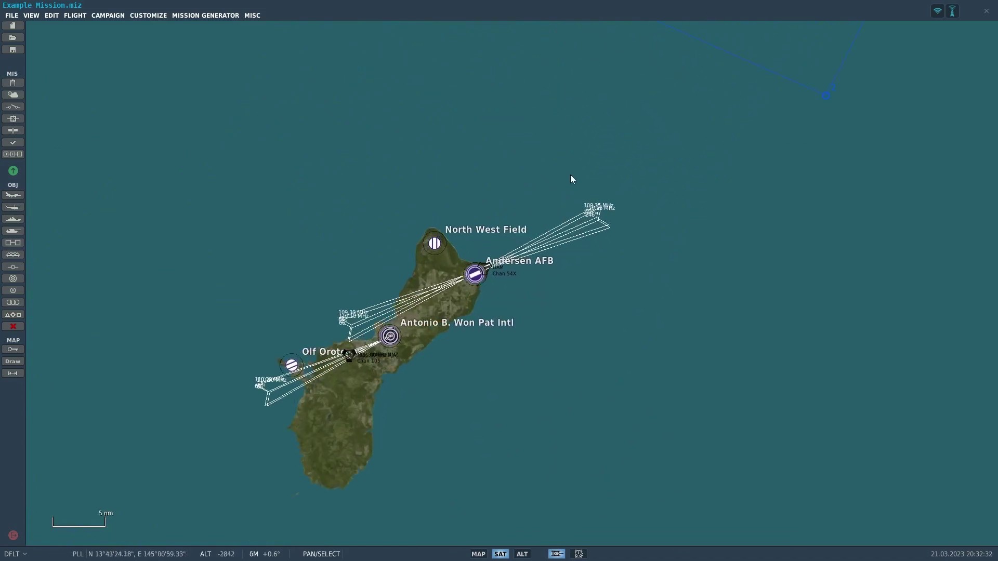
{"action": "left_click_drag", "start_coordinate": [571, 179], "coordinate": [464, 316]}
{"action": "scroll", "coordinate": [463, 316], "scroll_direction": "up", "scroll_amount": 10}
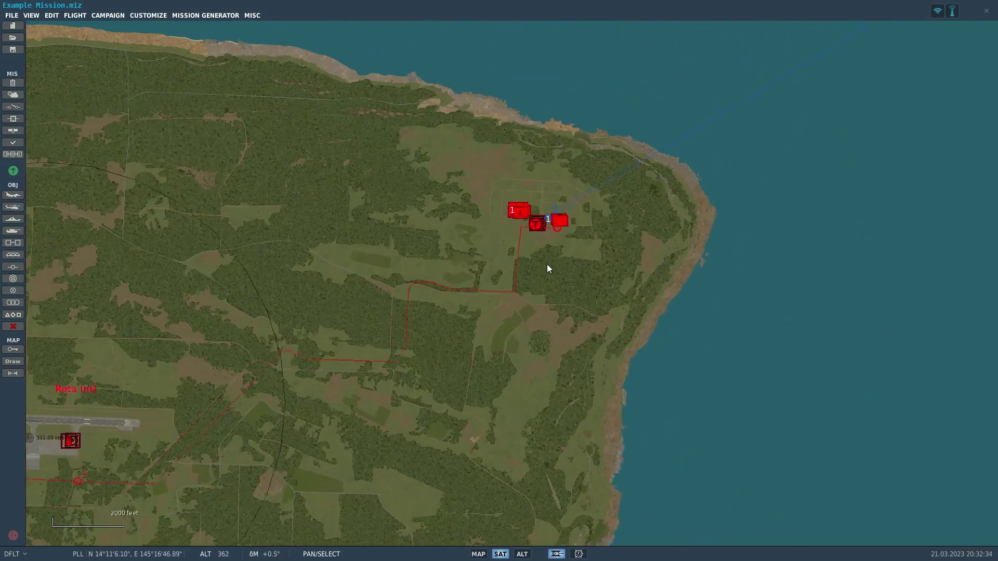
{"action": "scroll", "coordinate": [537, 245], "scroll_direction": "up", "scroll_amount": 8}
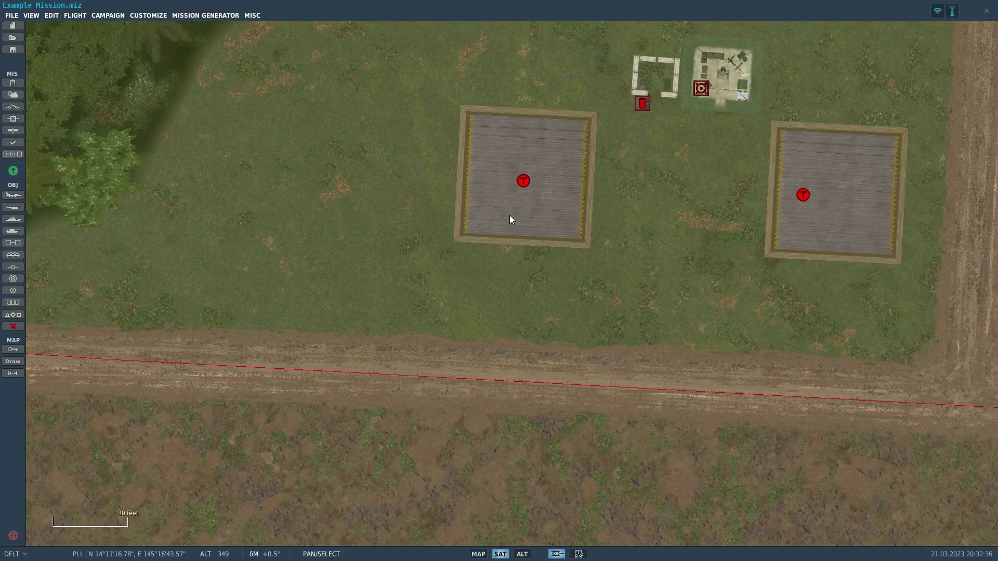
{"action": "left_click_drag", "start_coordinate": [525, 181], "coordinate": [404, 269]}
{"action": "left_click", "coordinate": [403, 268]}
{"action": "scroll", "coordinate": [454, 267], "scroll_direction": "down", "scroll_amount": 3}
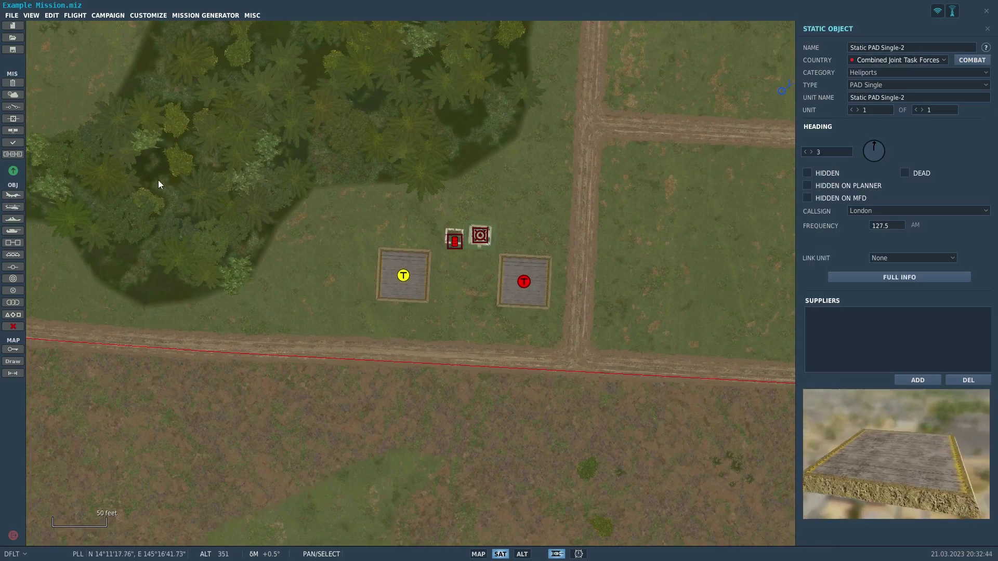
Place an airplane group south of the pads and set its type to AV-8B N/A.
{"action": "left_click", "coordinate": [150, 212]}
{"action": "left_click", "coordinate": [13, 195]}
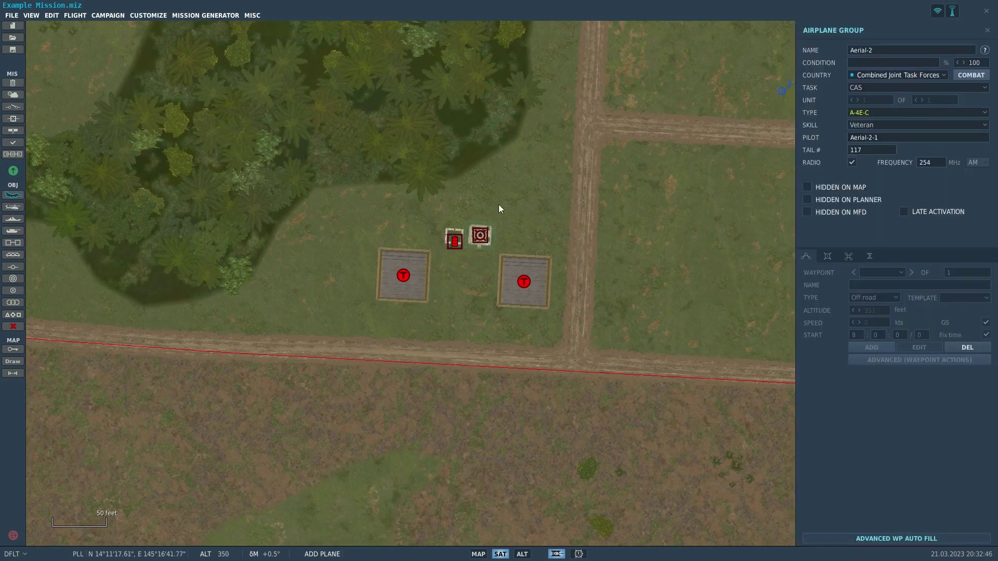
{"action": "left_click", "coordinate": [514, 415]}
{"action": "right_click_drag", "start_coordinate": [565, 400], "coordinate": [559, 244]}
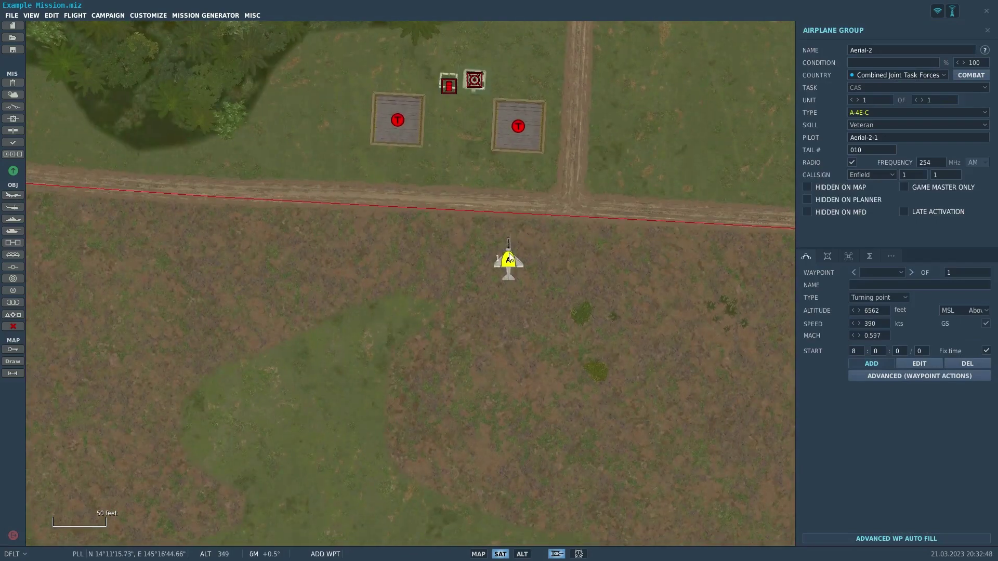
{"action": "left_click_drag", "start_coordinate": [500, 278], "coordinate": [468, 362]}
{"action": "left_click", "coordinate": [890, 113]}
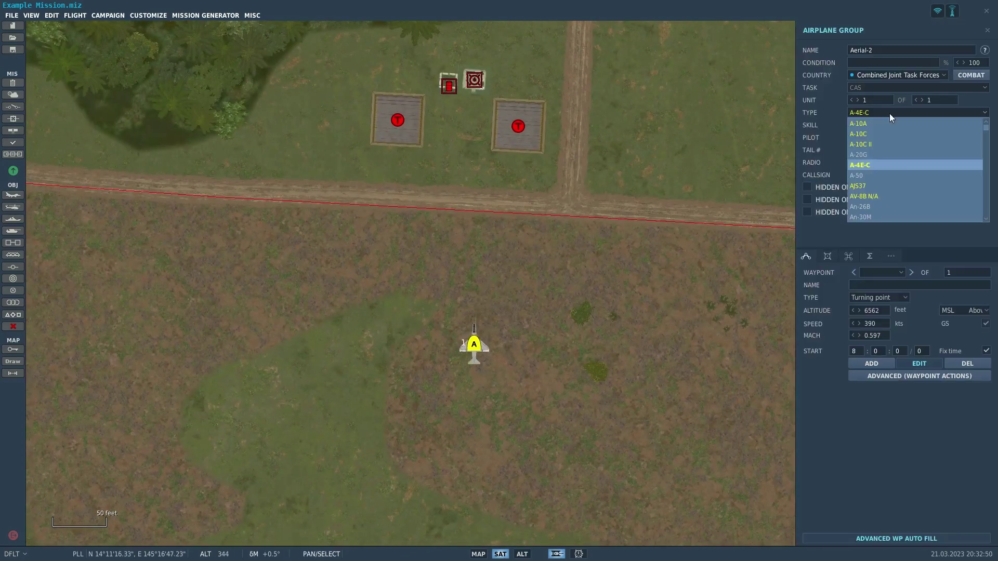
{"action": "left_click", "coordinate": [878, 196]}
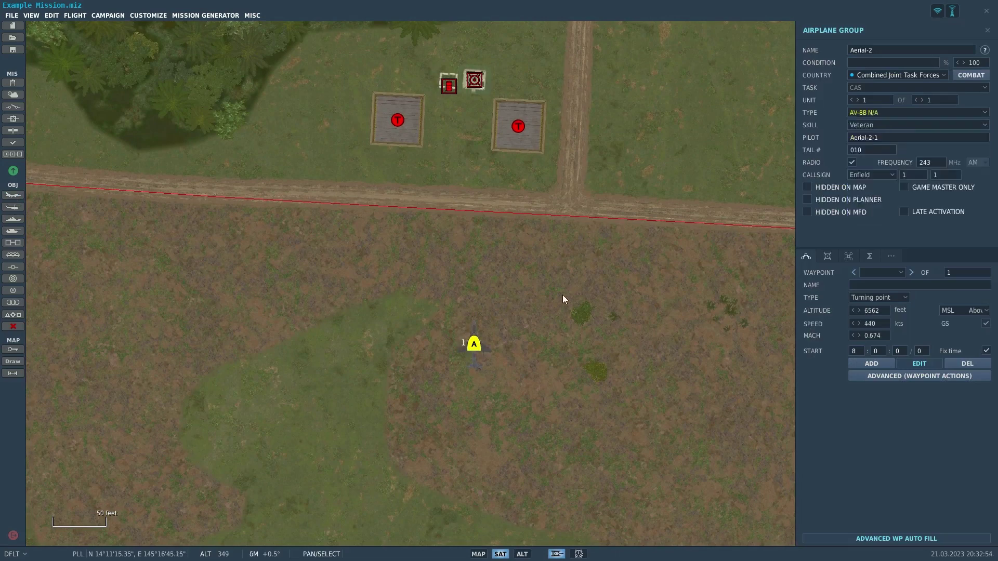
Assign the AV-8B group to Combined Joint Task Forces Red.
{"action": "right_click_drag", "start_coordinate": [488, 329], "coordinate": [454, 392]}
{"action": "left_click", "coordinate": [453, 392]}
{"action": "left_click", "coordinate": [440, 411]}
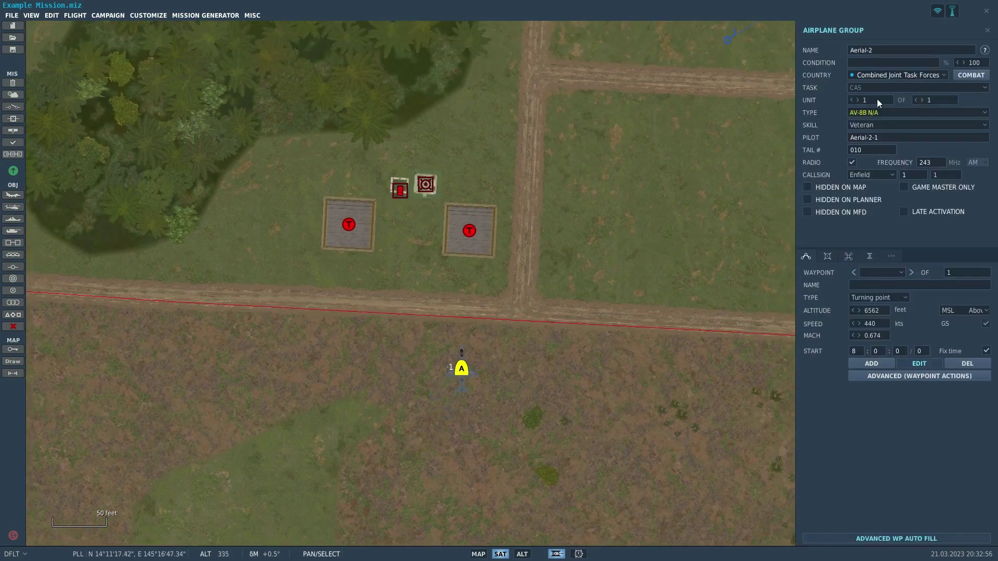
{"action": "left_click", "coordinate": [877, 77]}
{"action": "left_click", "coordinate": [886, 118]}
{"action": "left_click", "coordinate": [461, 384]}
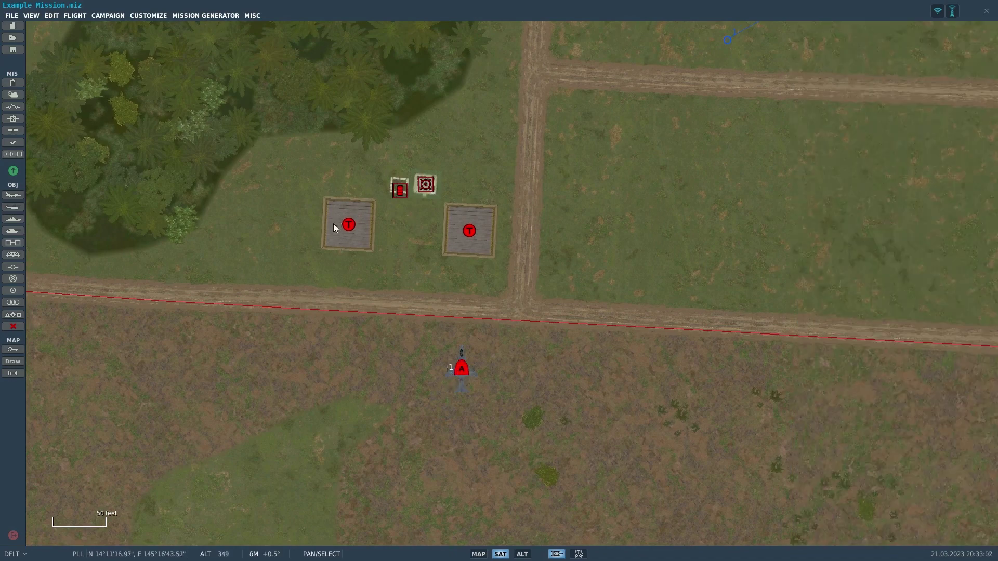
Set the group's first waypoint to Takeoff from ramp.
{"action": "scroll", "coordinate": [450, 244], "scroll_direction": "up", "scroll_amount": 3}
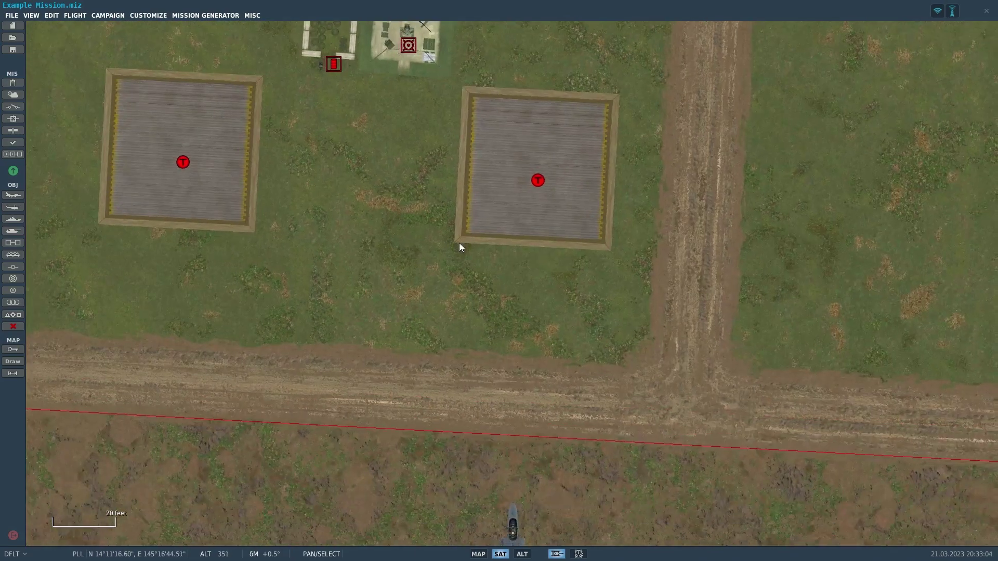
{"action": "left_click", "coordinate": [512, 538]}
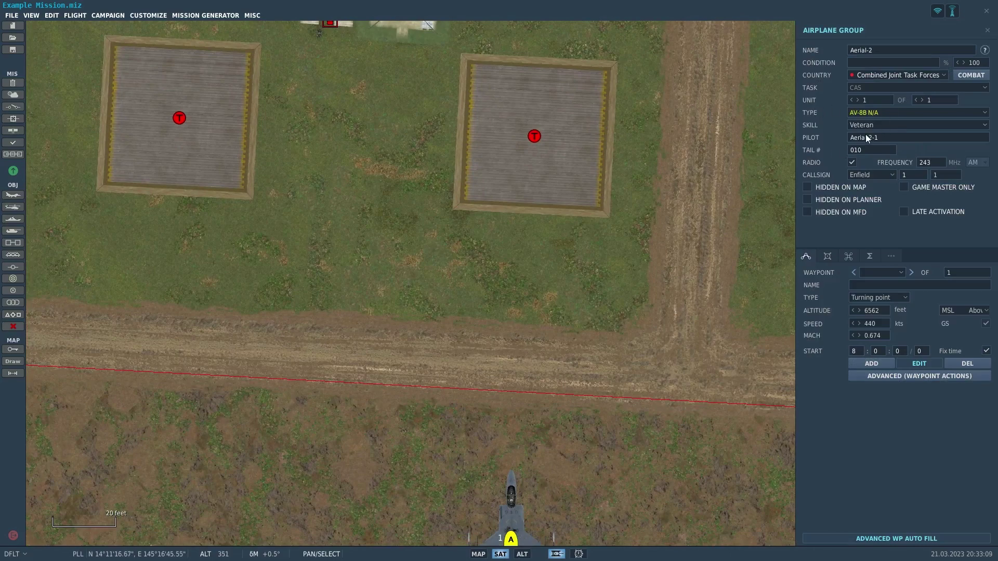
{"action": "left_click", "coordinate": [884, 297]}
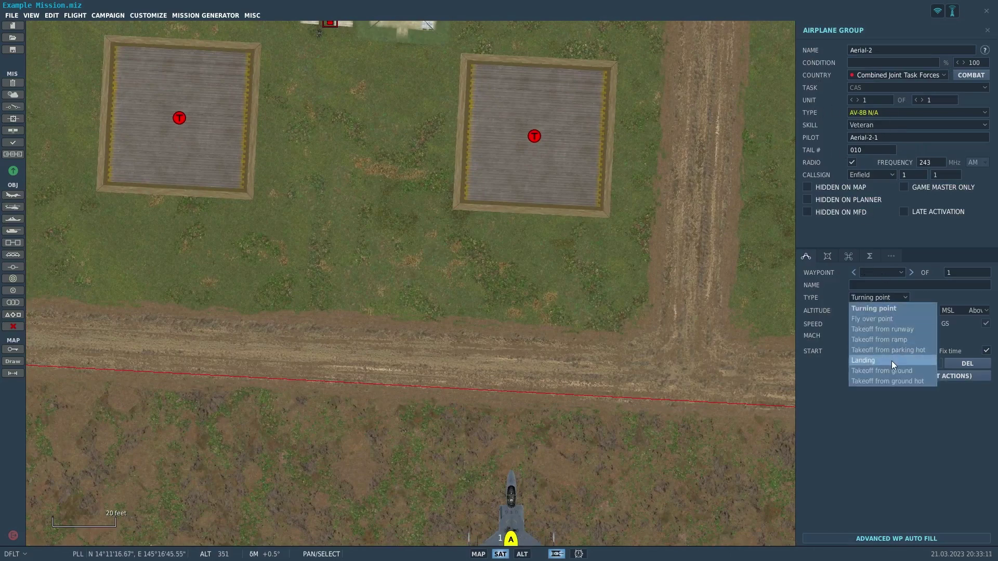
{"action": "left_click", "coordinate": [894, 343]}
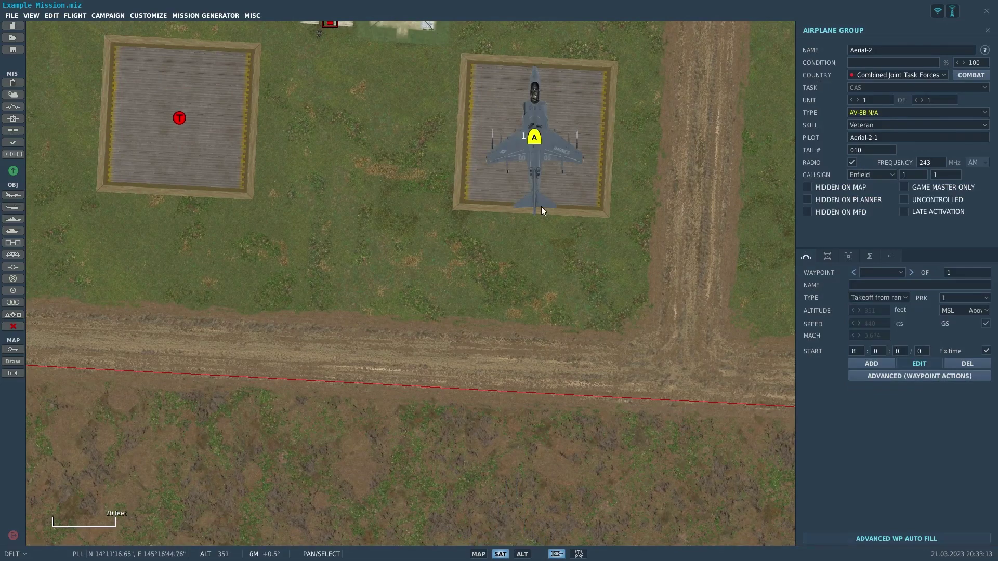
Locate the jet parked on the right helipad and shift that pad.
{"action": "left_click_drag", "start_coordinate": [541, 207], "coordinate": [588, 334]}
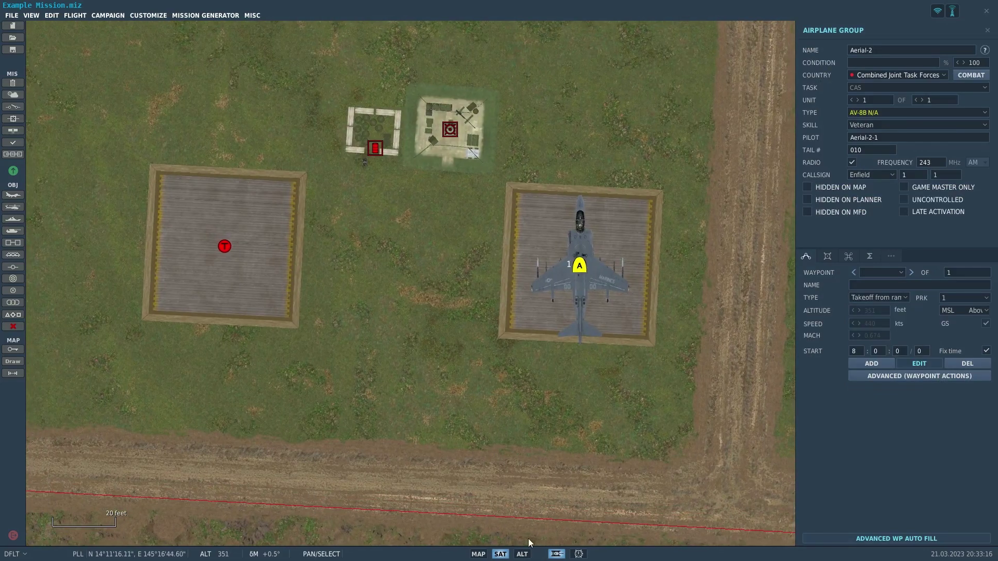
{"action": "scroll", "coordinate": [598, 258], "scroll_direction": "down", "scroll_amount": 5}
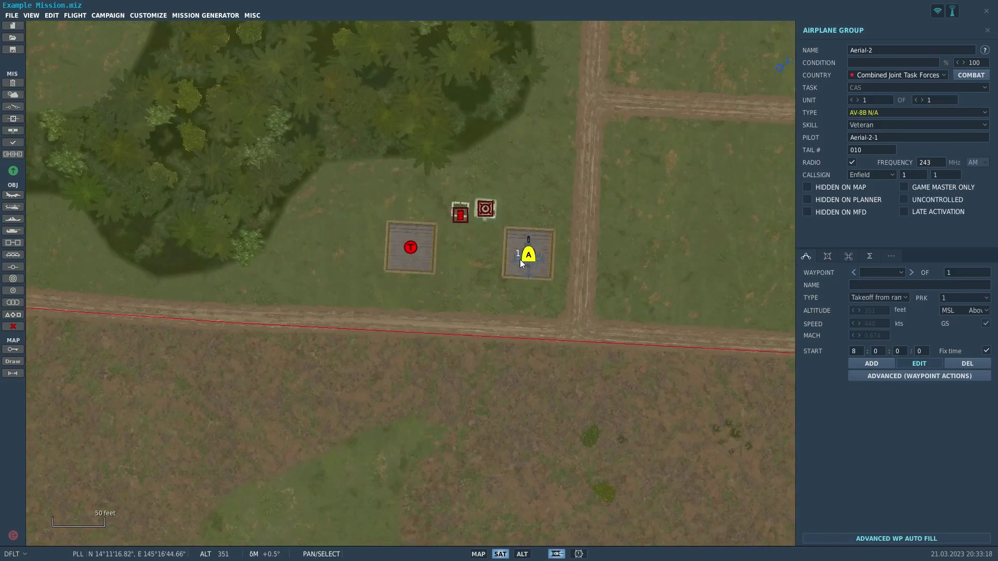
{"action": "scroll", "coordinate": [522, 263], "scroll_direction": "down", "scroll_amount": 5}
{"action": "scroll", "coordinate": [522, 262], "scroll_direction": "up", "scroll_amount": 6}
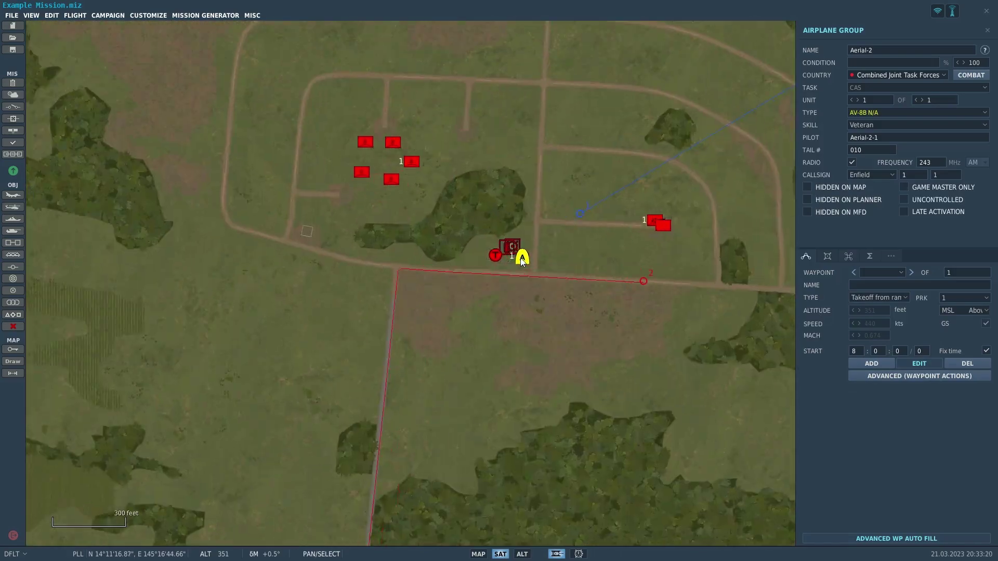
{"action": "scroll", "coordinate": [522, 261], "scroll_direction": "down", "scroll_amount": 8}
{"action": "scroll", "coordinate": [269, 240], "scroll_direction": "up", "scroll_amount": 2}
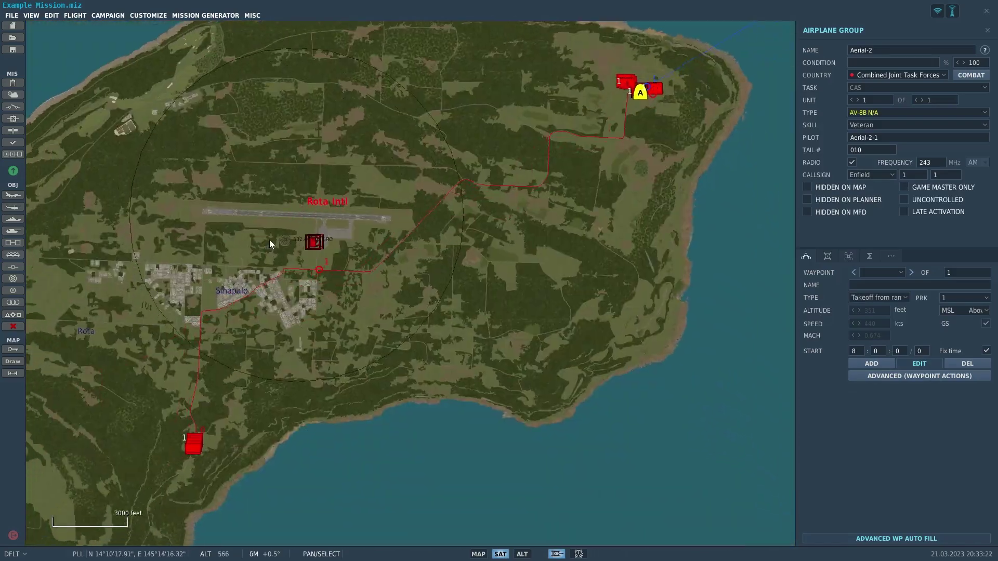
{"action": "scroll", "coordinate": [353, 240], "scroll_direction": "up", "scroll_amount": 6}
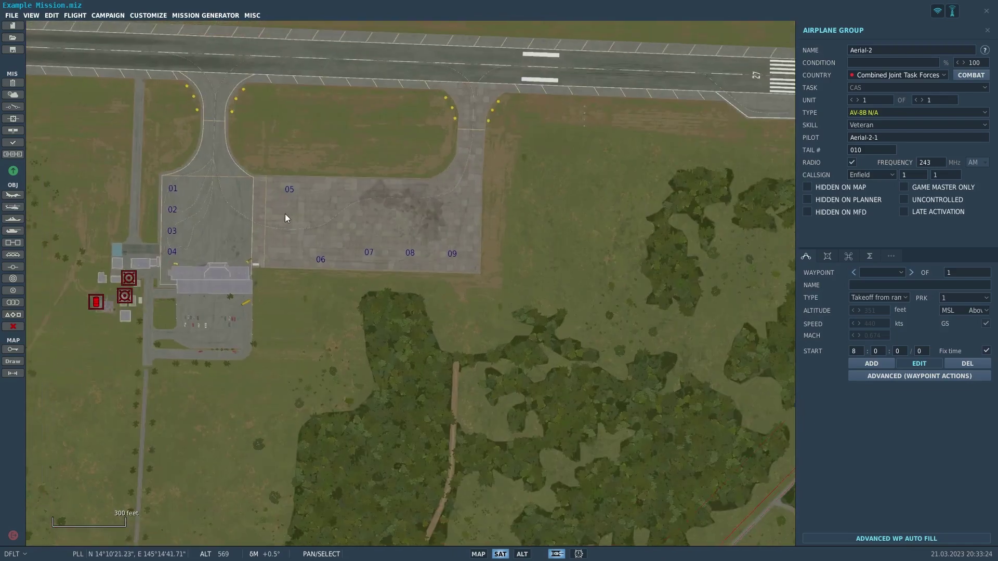
{"action": "left_click_drag", "start_coordinate": [285, 217], "coordinate": [308, 248]}
{"action": "left_click_drag", "start_coordinate": [392, 203], "coordinate": [223, 368]}
{"action": "scroll", "coordinate": [222, 367], "scroll_direction": "down", "scroll_amount": 5}
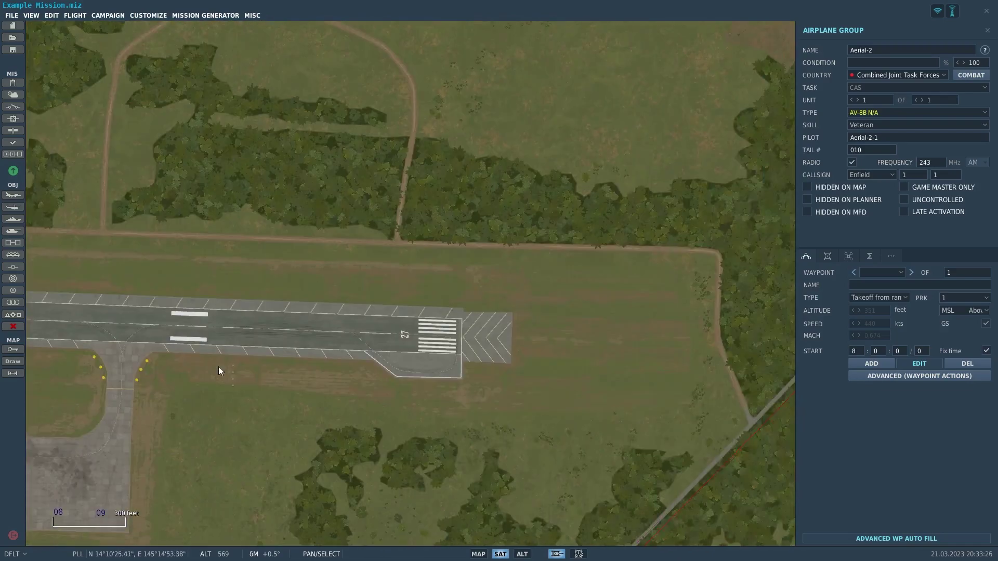
{"action": "scroll", "coordinate": [205, 357], "scroll_direction": "down", "scroll_amount": 3}
{"action": "scroll", "coordinate": [433, 270], "scroll_direction": "up", "scroll_amount": 3}
{"action": "scroll", "coordinate": [553, 266], "scroll_direction": "up", "scroll_amount": 8}
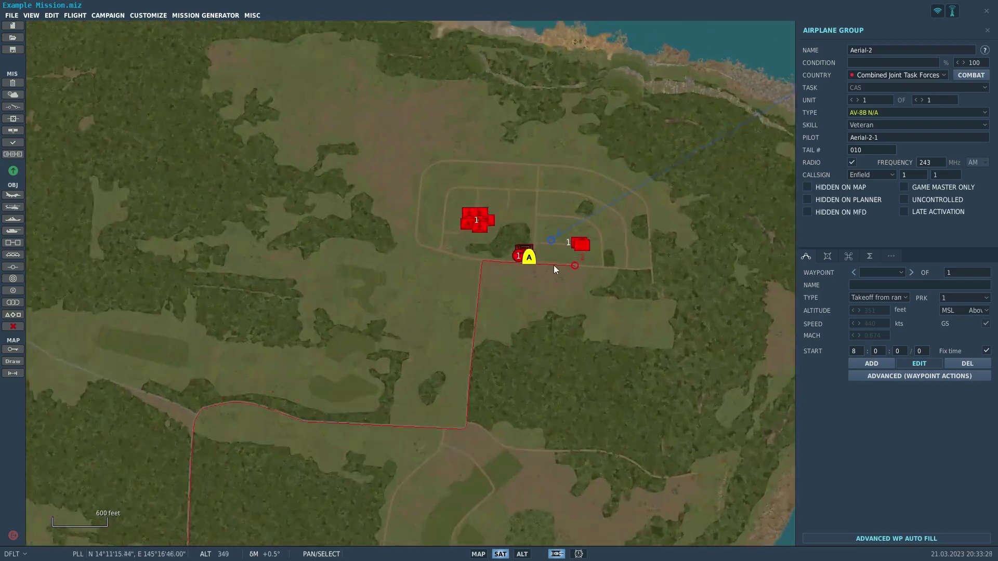
{"action": "scroll", "coordinate": [524, 276], "scroll_direction": "up", "scroll_amount": 1}
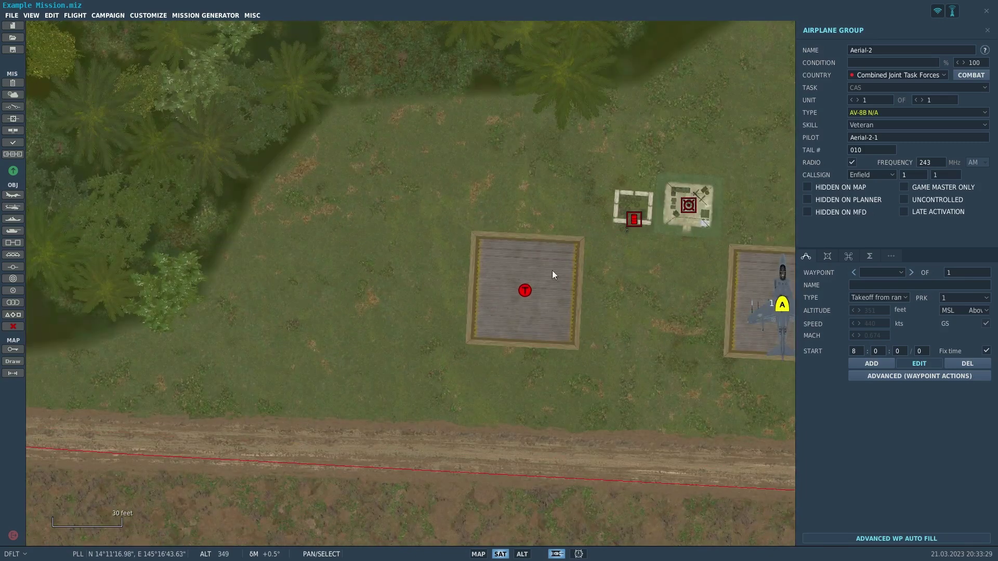
{"action": "left_click_drag", "start_coordinate": [552, 273], "coordinate": [339, 233]}
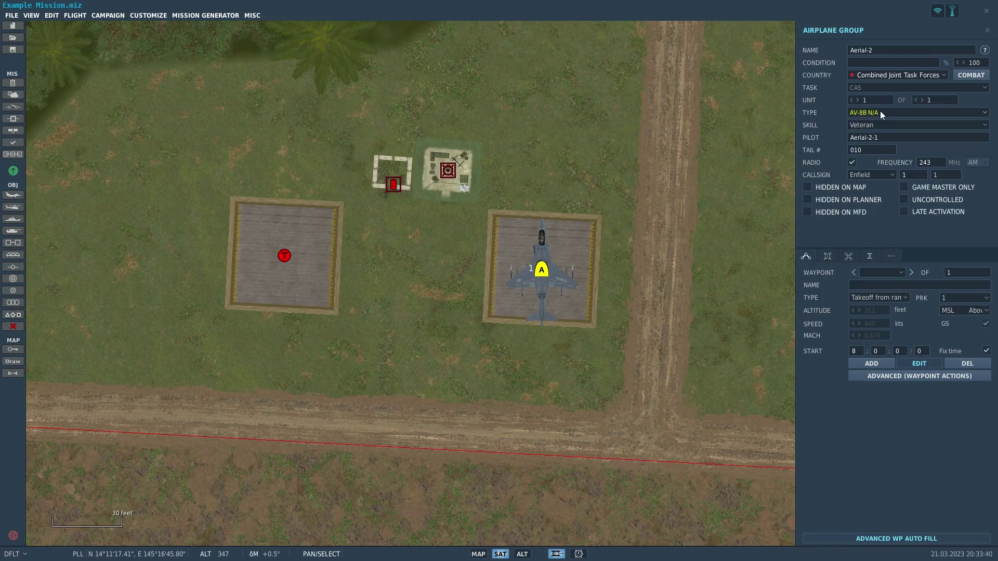
{"action": "scroll", "coordinate": [484, 286], "scroll_direction": "up", "scroll_amount": 2}
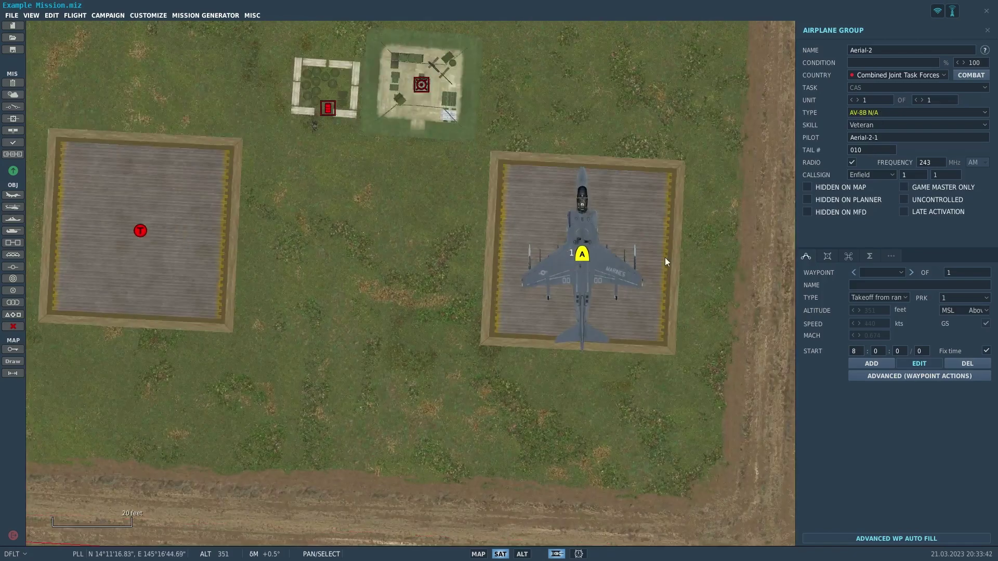
{"action": "left_click_drag", "start_coordinate": [592, 261], "coordinate": [552, 128]}
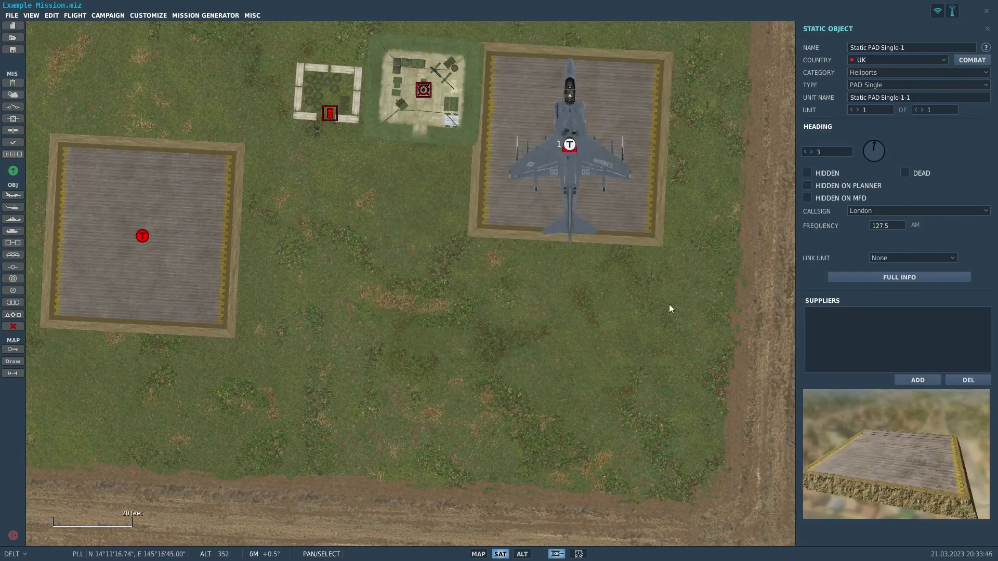
Adjust the helipad's position, then drag the AV-8B group off the pad.
{"action": "left_click_drag", "start_coordinate": [621, 195], "coordinate": [610, 314]}
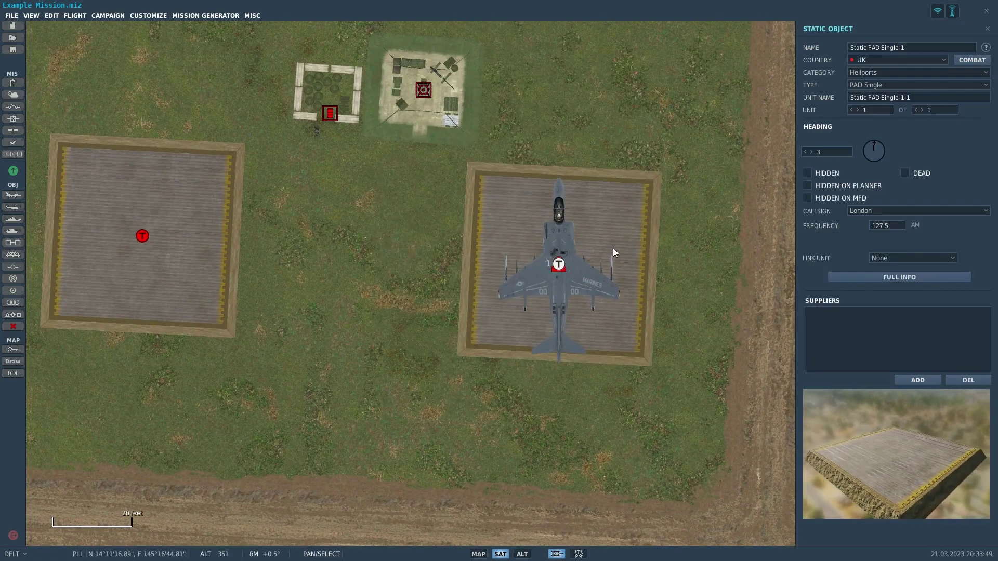
{"action": "left_click_drag", "start_coordinate": [614, 252], "coordinate": [601, 241]}
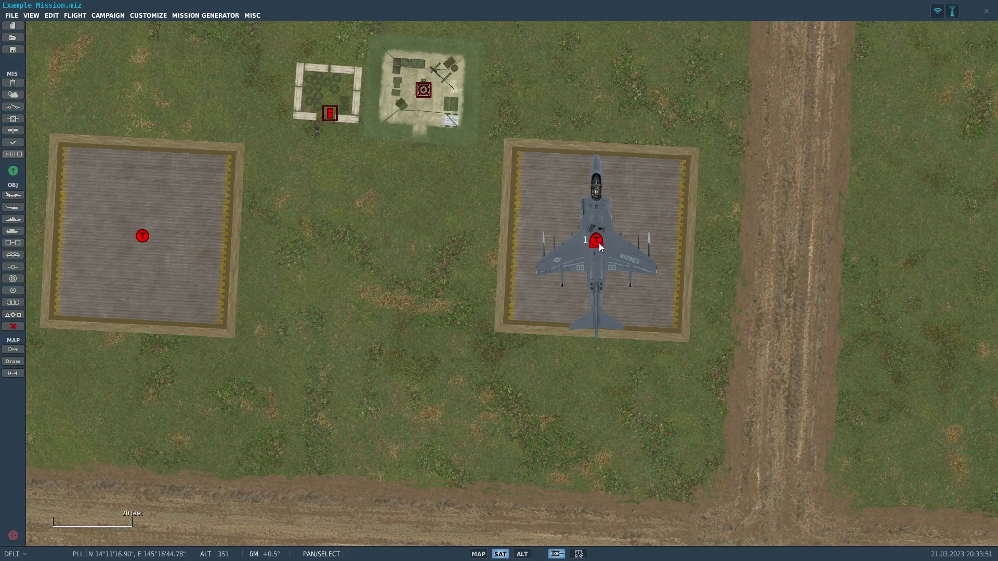
{"action": "left_click", "coordinate": [598, 243]}
{"action": "left_click", "coordinate": [598, 243]}
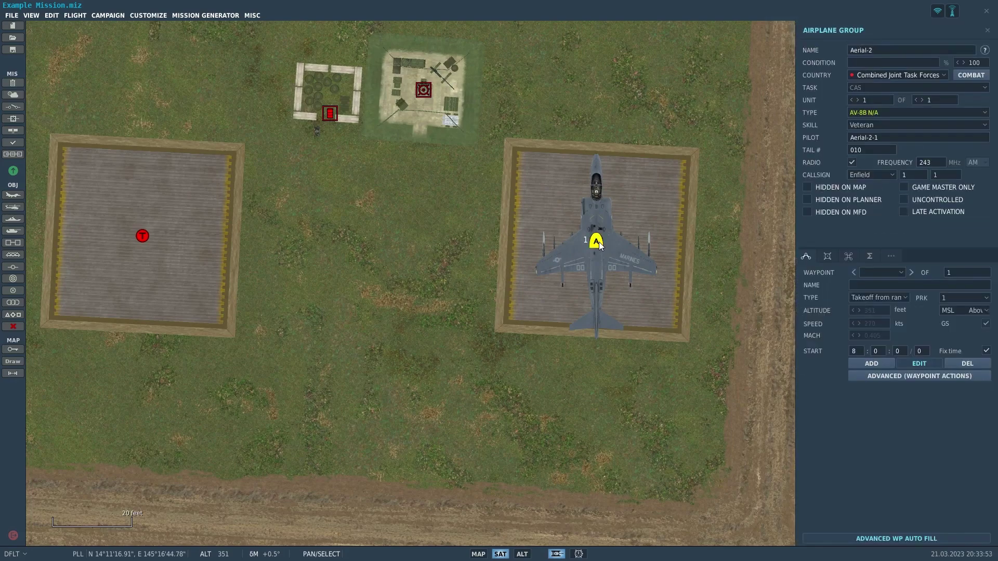
{"action": "scroll", "coordinate": [597, 368], "scroll_direction": "down", "scroll_amount": 5}
{"action": "mouse_move", "coordinate": [599, 245]}
{"action": "left_mouse_down"}
{"action": "mouse_move", "coordinate": [596, 426]}
{"action": "mouse_move", "coordinate": [588, 372]}
{"action": "mouse_move", "coordinate": [571, 396]}
{"action": "left_mouse_up"}
Change the first waypoint back to a Turning point and zoom out to the island.
{"action": "left_click", "coordinate": [868, 295]}
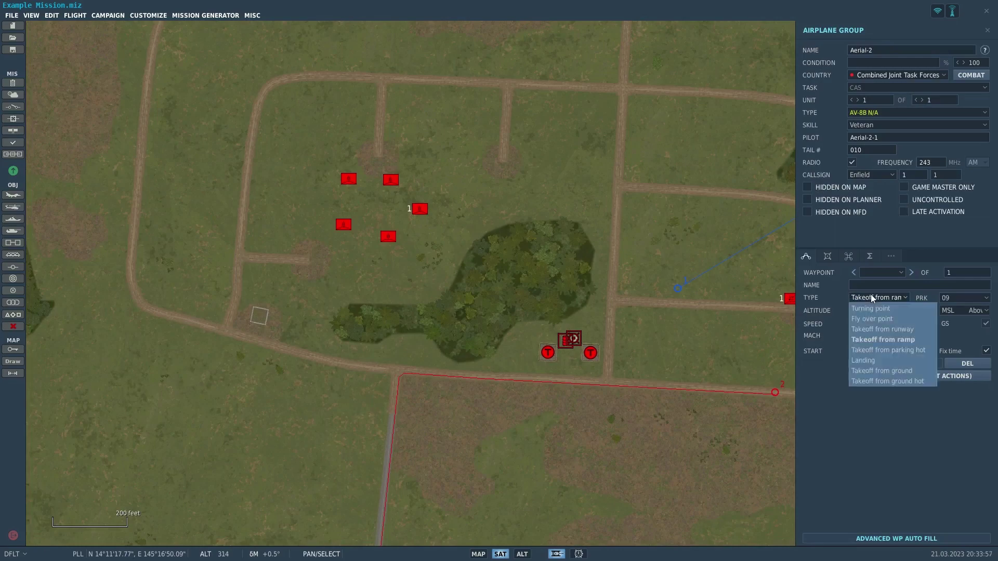
{"action": "left_click", "coordinate": [885, 310]}
{"action": "scroll", "coordinate": [517, 275], "scroll_direction": "down", "scroll_amount": 2}
{"action": "scroll", "coordinate": [625, 172], "scroll_direction": "down", "scroll_amount": 5}
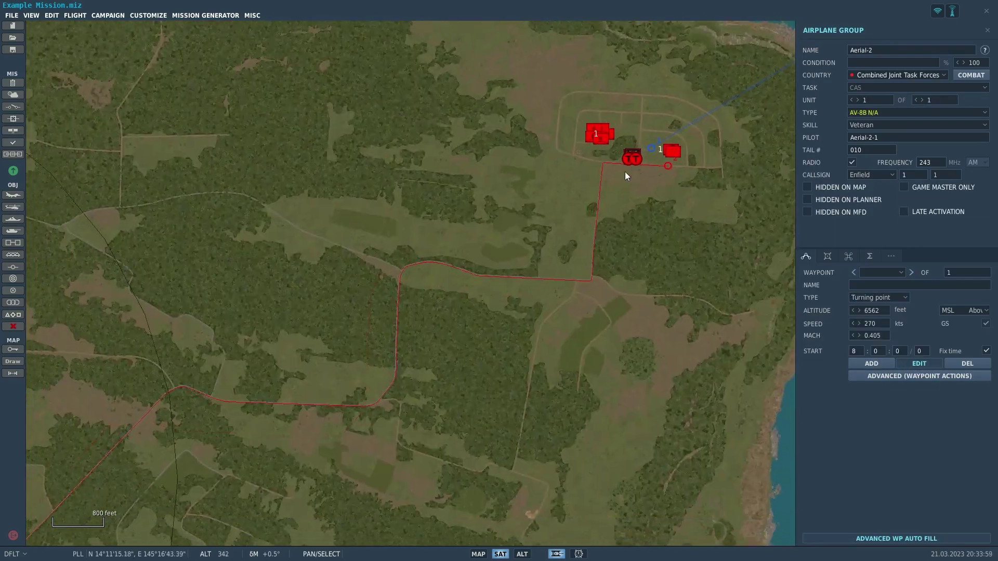
Move the AV-8B group to open ground and add a Landing waypoint 2 by the northeast base.
{"action": "left_click_drag", "start_coordinate": [404, 272], "coordinate": [476, 333]}
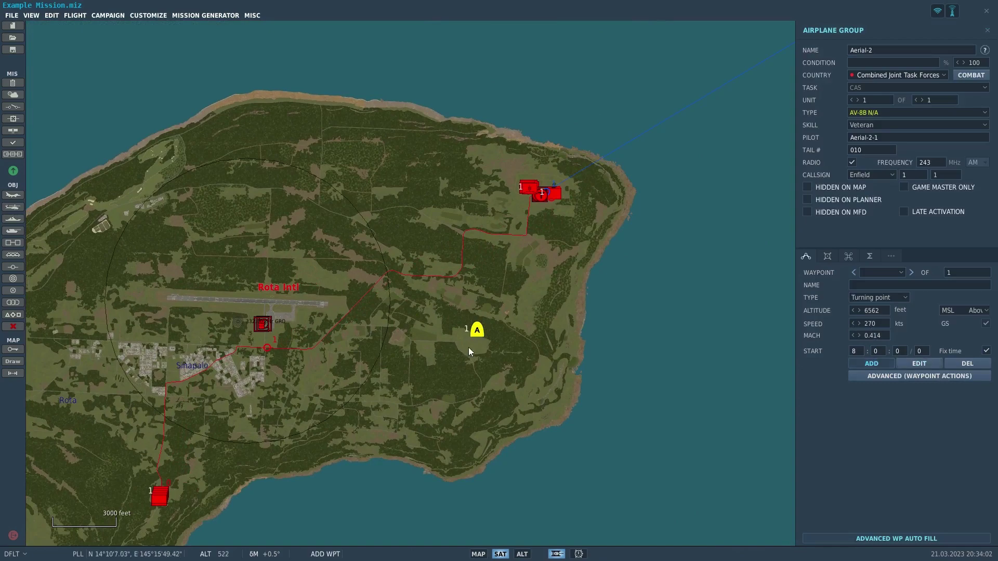
{"action": "left_click", "coordinate": [552, 205]}
{"action": "scroll", "coordinate": [551, 205], "scroll_direction": "up", "scroll_amount": 3}
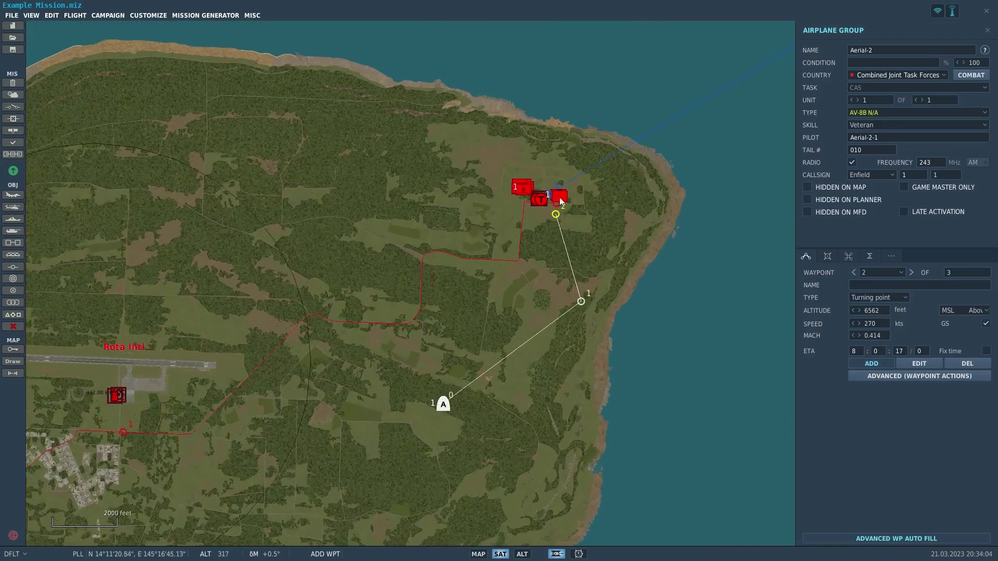
{"action": "left_click", "coordinate": [872, 295]}
{"action": "left_click", "coordinate": [862, 342]}
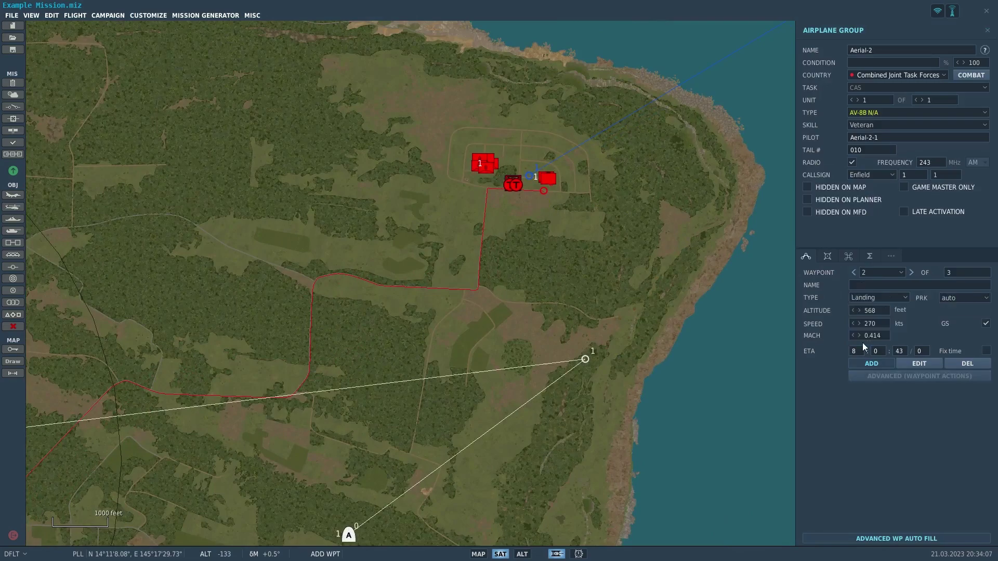
Bring waypoint 2 back from Rota Intl onto the right helipad at the northeast base.
{"action": "right_click_drag", "start_coordinate": [357, 296], "coordinate": [638, 214]}
{"action": "scroll", "coordinate": [638, 214], "scroll_direction": "down", "scroll_amount": 2}
{"action": "scroll", "coordinate": [322, 266], "scroll_direction": "down", "scroll_amount": 3}
{"action": "left_click_drag", "start_coordinate": [323, 285], "coordinate": [539, 217]}
{"action": "scroll", "coordinate": [629, 297], "scroll_direction": "up", "scroll_amount": 3}
{"action": "scroll", "coordinate": [630, 301], "scroll_direction": "up", "scroll_amount": 10}
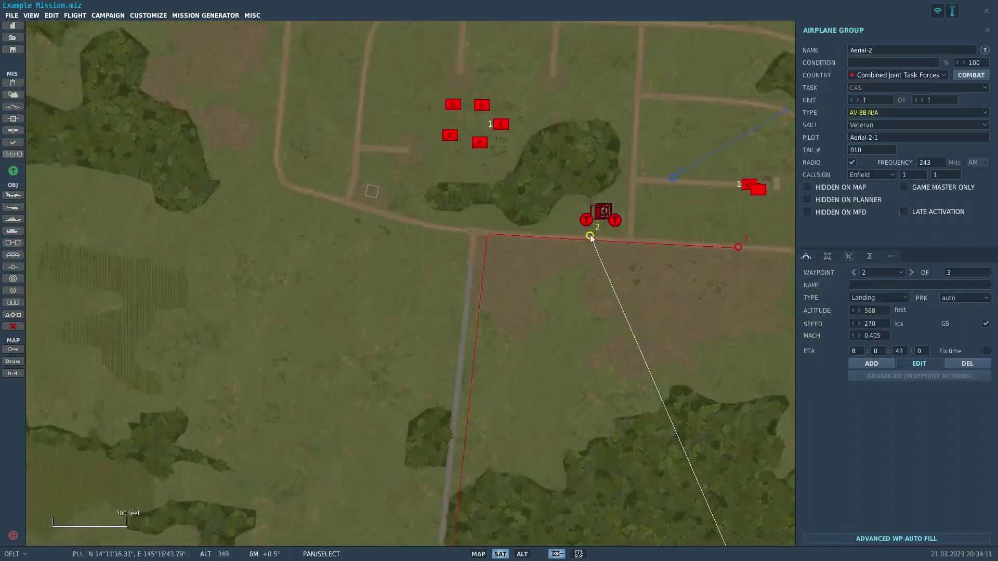
{"action": "scroll", "coordinate": [623, 237], "scroll_direction": "up", "scroll_amount": 2}
{"action": "left_click_drag", "start_coordinate": [596, 244], "coordinate": [569, 247]}
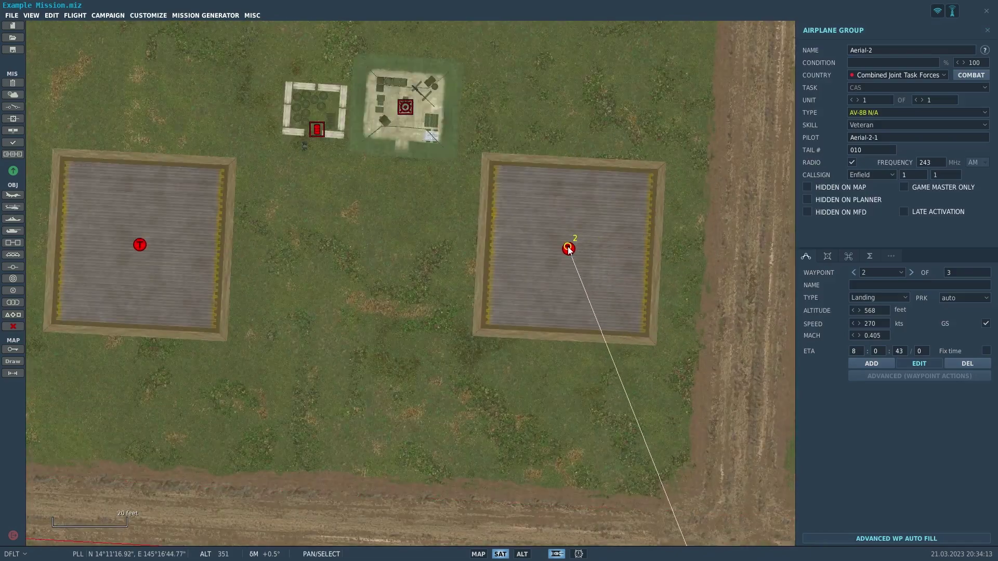
{"action": "right_click_drag", "start_coordinate": [579, 253], "coordinate": [508, 349]}
{"action": "scroll", "coordinate": [508, 353], "scroll_direction": "down", "scroll_amount": 9}
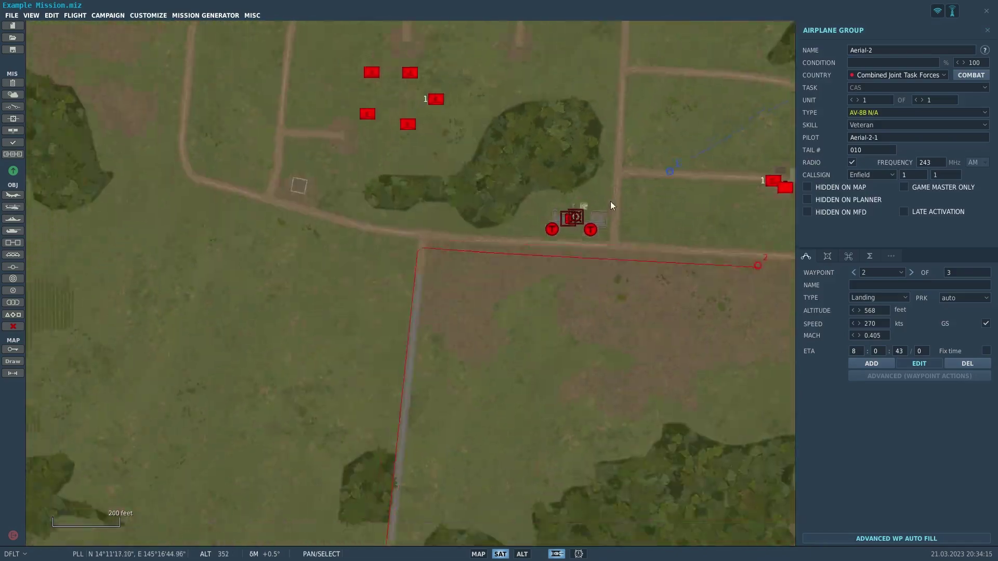
{"action": "scroll", "coordinate": [662, 142], "scroll_direction": "down", "scroll_amount": 2}
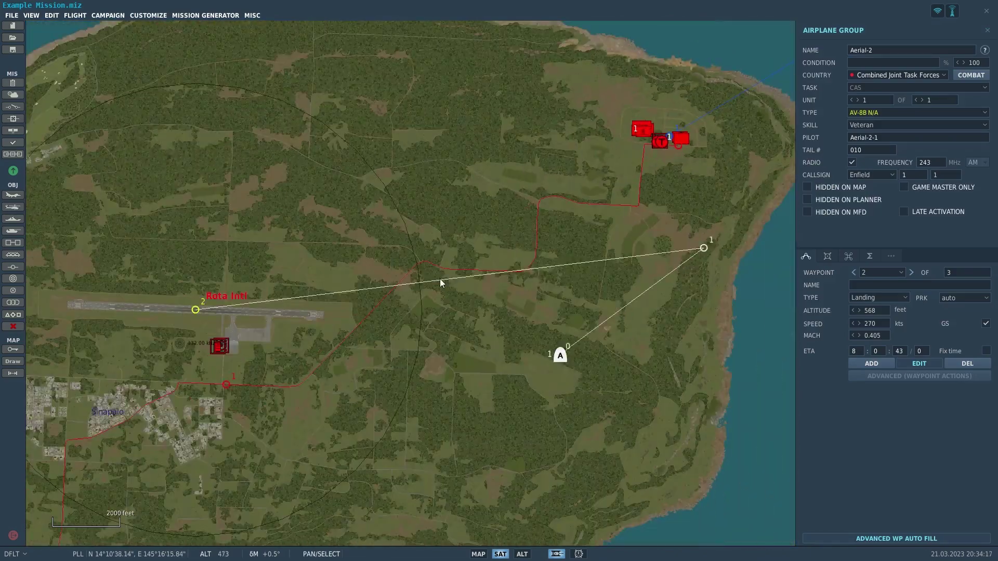
Move waypoint 1 onto the red route and waypoint 2 to the airfield, then delete the Landing waypoint.
{"action": "left_click", "coordinate": [203, 306]}
{"action": "left_click", "coordinate": [202, 310]}
{"action": "left_click_drag", "start_coordinate": [704, 248], "coordinate": [624, 201]}
{"action": "left_click_drag", "start_coordinate": [195, 310], "coordinate": [661, 146]}
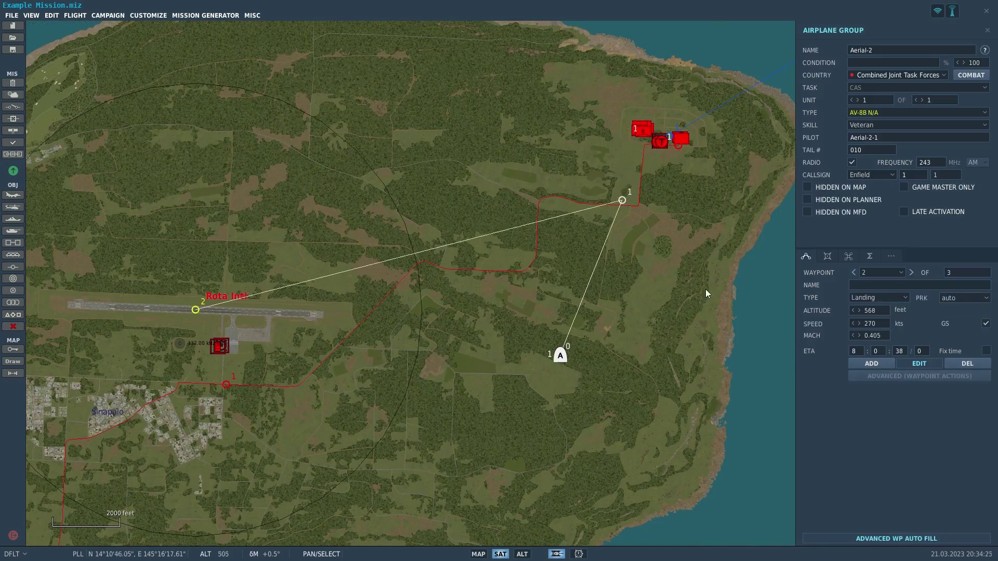
{"action": "left_click", "coordinate": [890, 301]}
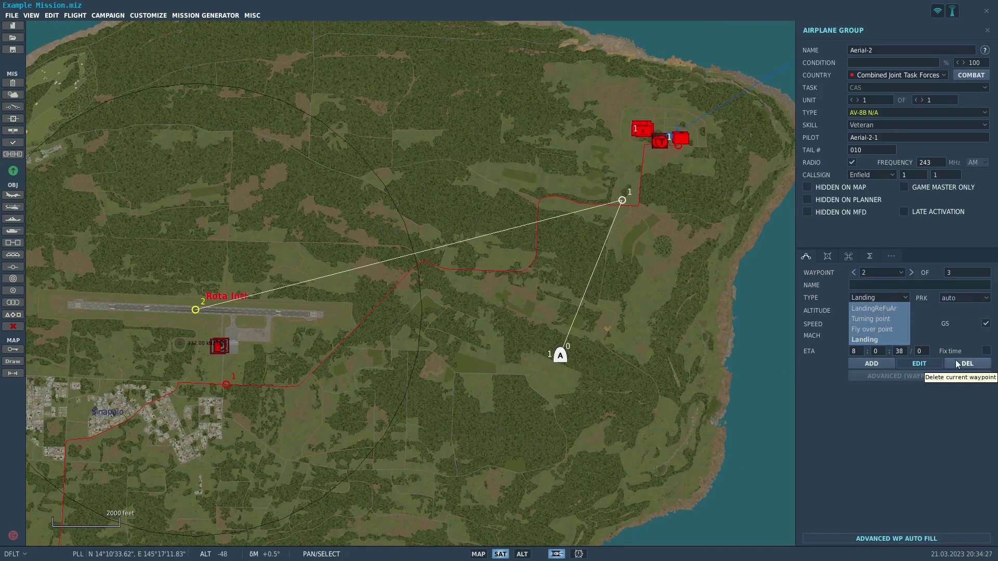
{"action": "left_click", "coordinate": [914, 279]}
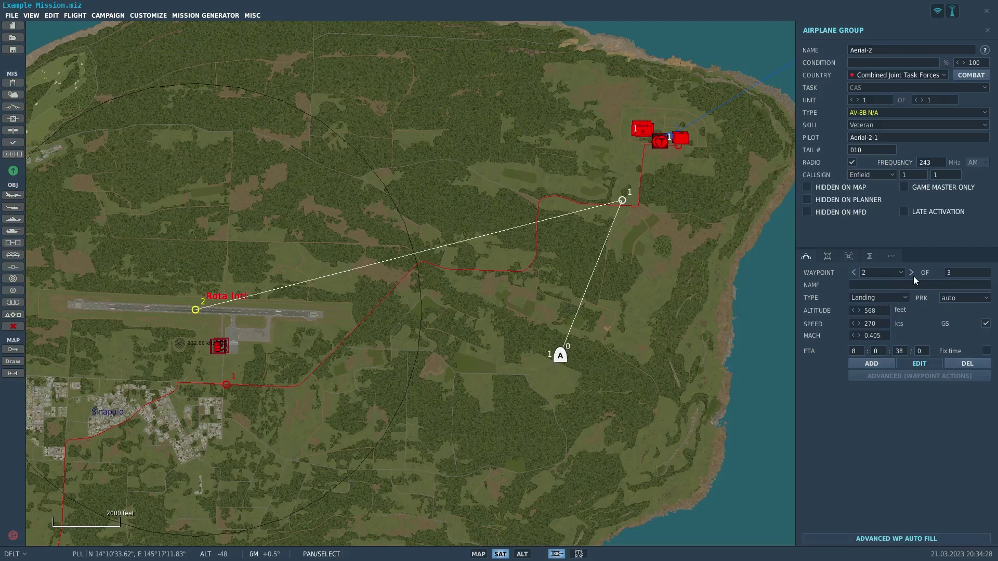
{"action": "left_click", "coordinate": [951, 363]}
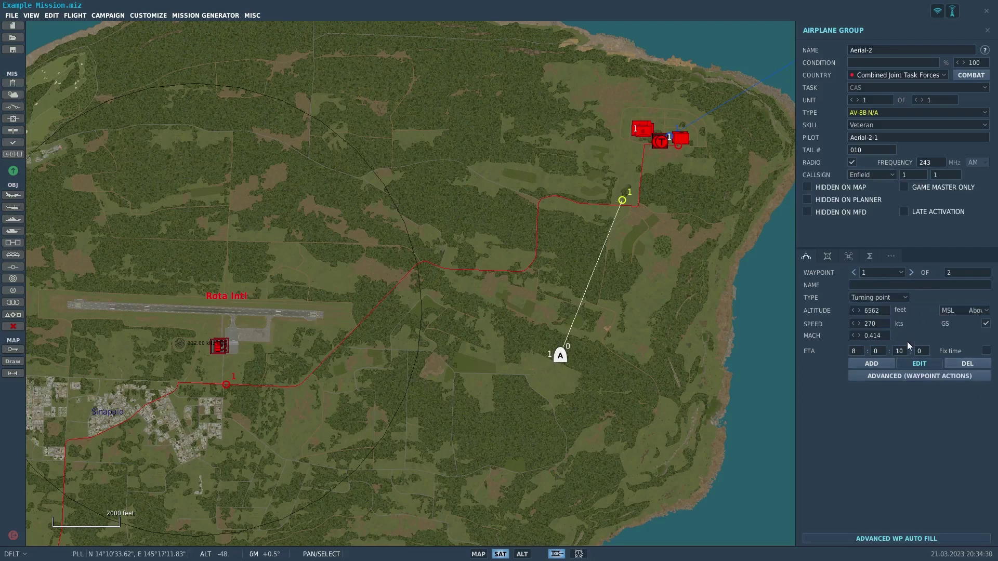
Delete the AV-8B's remaining waypoint 1 and deselect the airplane group.
{"action": "left_click", "coordinate": [962, 363]}
{"action": "left_click", "coordinate": [551, 357]}
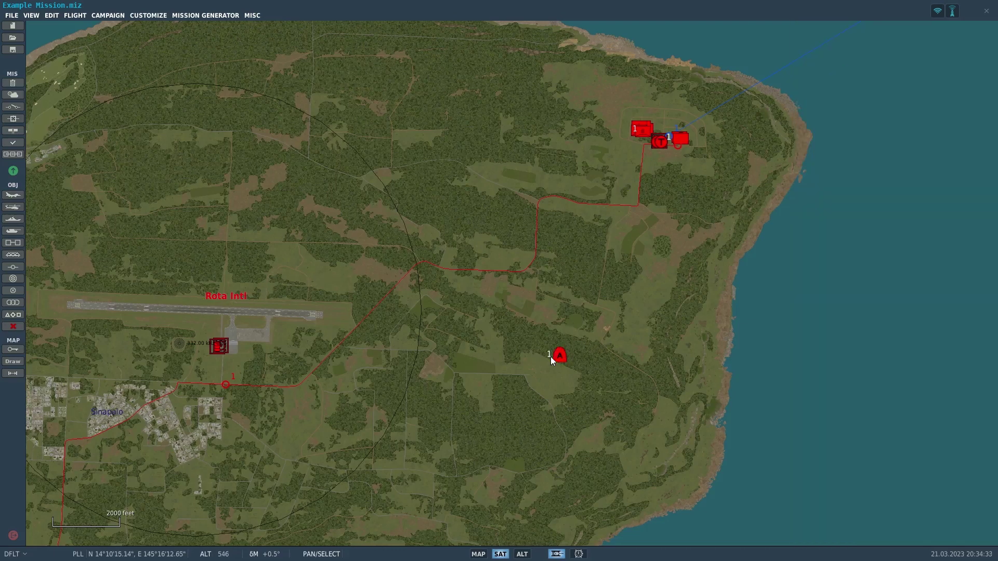
{"action": "left_click", "coordinate": [561, 358]}
{"action": "left_click", "coordinate": [557, 317]}
Zoom into the FARP and place a new PAD Single helipad below, between the two pads.
{"action": "scroll", "coordinate": [557, 317], "scroll_direction": "up", "scroll_amount": 5}
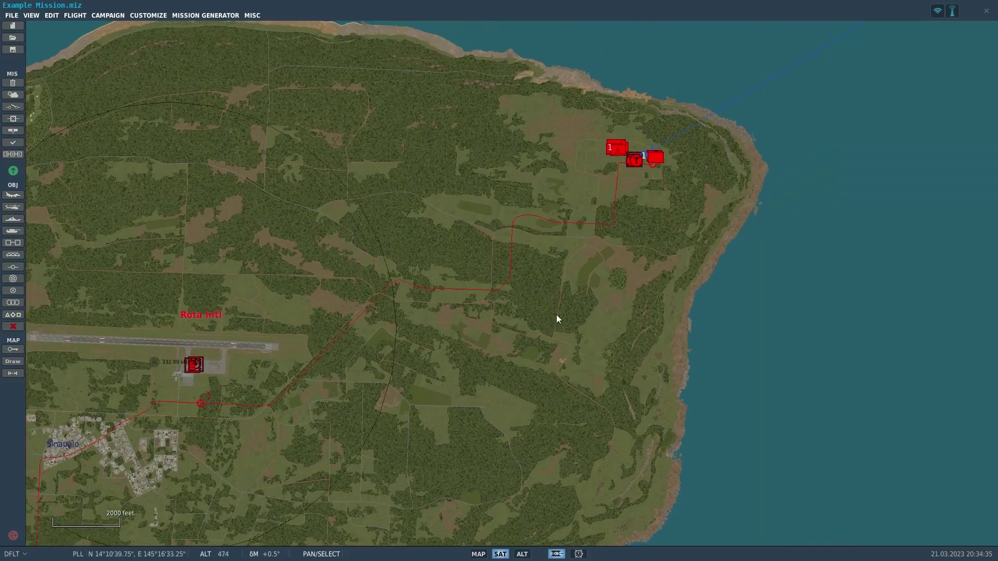
{"action": "scroll", "coordinate": [486, 339], "scroll_direction": "up", "scroll_amount": 10}
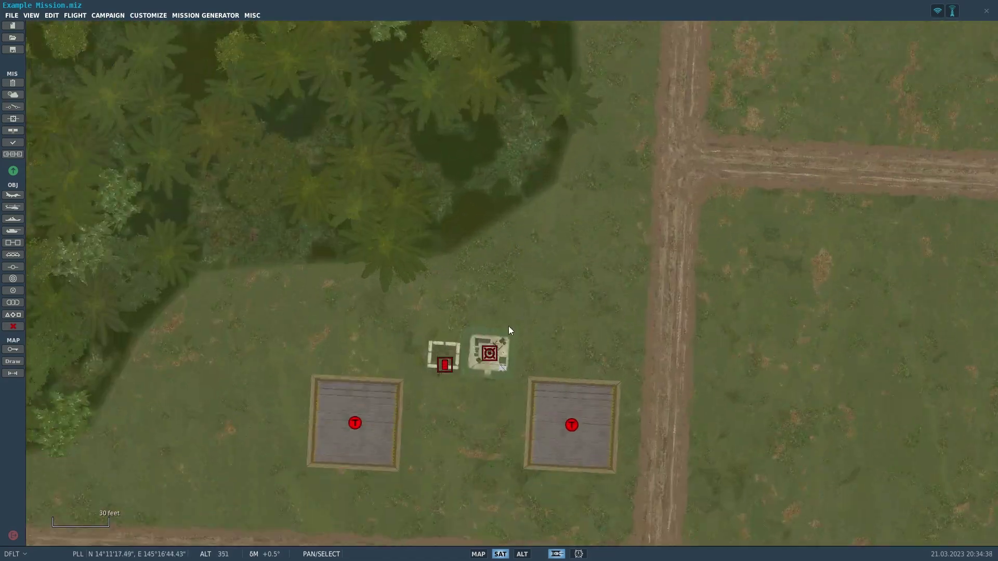
{"action": "scroll", "coordinate": [508, 331], "scroll_direction": "up", "scroll_amount": 2}
{"action": "left_click_drag", "start_coordinate": [509, 330], "coordinate": [567, 100]}
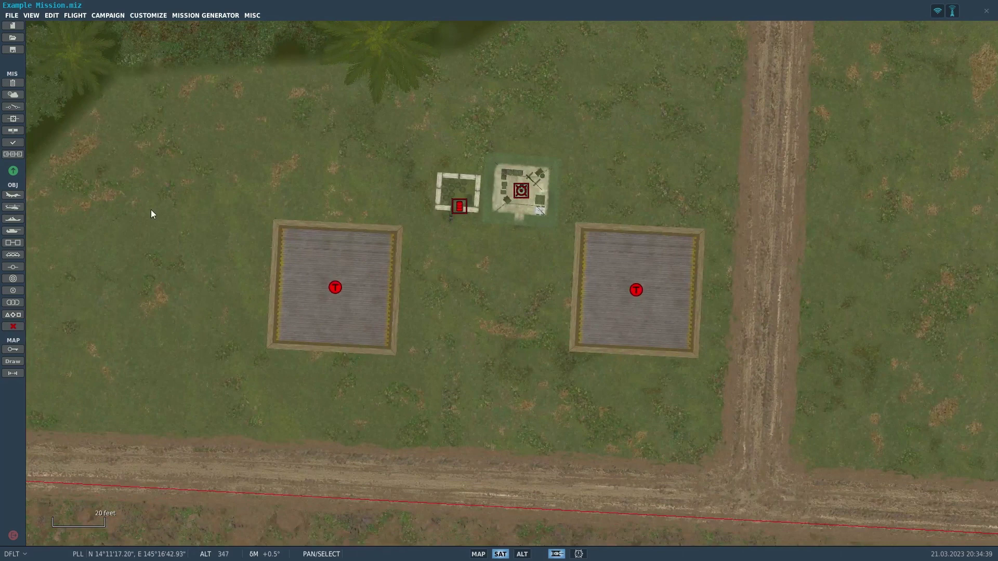
{"action": "left_click", "coordinate": [13, 243]}
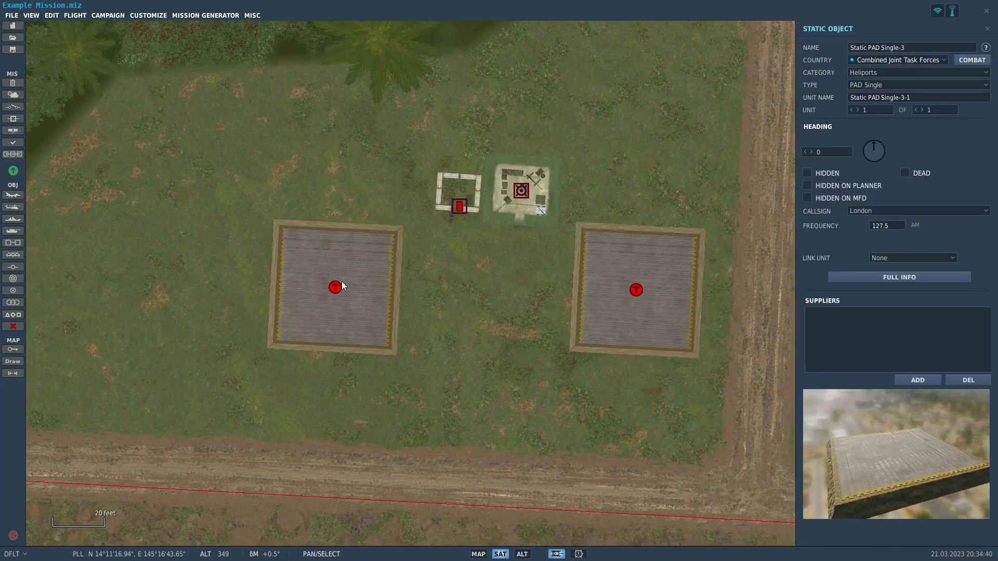
{"action": "left_click", "coordinate": [13, 243]}
{"action": "left_click", "coordinate": [13, 243]}
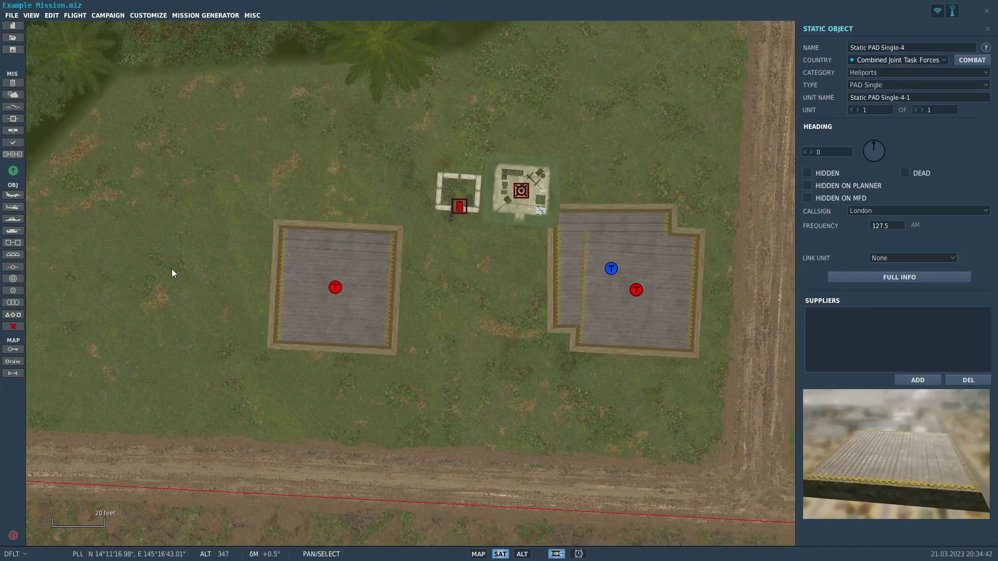
{"action": "left_click", "coordinate": [561, 270]}
{"action": "mouse_move", "coordinate": [608, 270]}
{"action": "left_mouse_down"}
{"action": "mouse_move", "coordinate": [535, 283]}
{"action": "mouse_move", "coordinate": [493, 323]}
{"action": "mouse_move", "coordinate": [502, 311]}
{"action": "left_mouse_up"}
Assign the new helipad to Combined Joint Task Forces Red.
{"action": "left_click", "coordinate": [897, 60]}
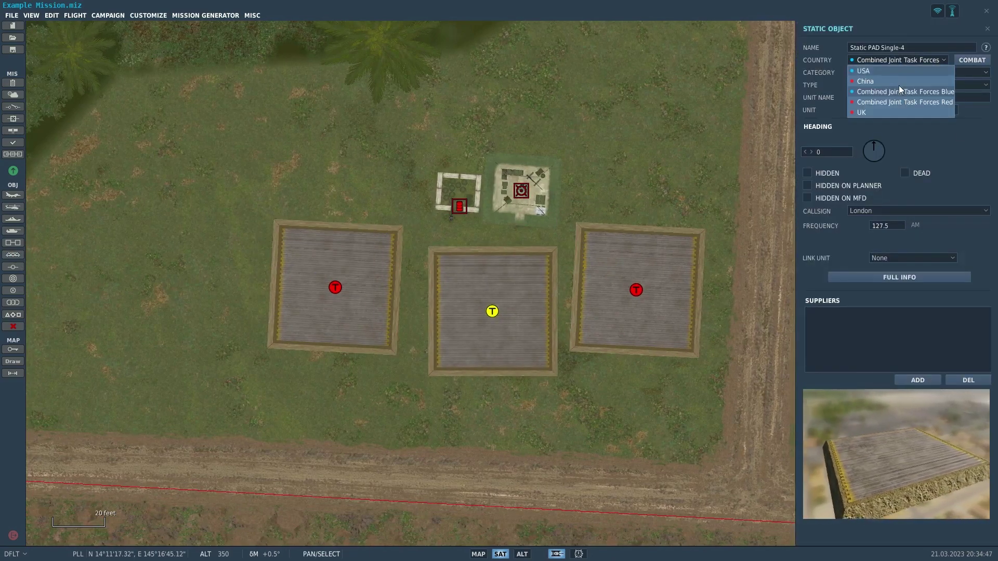
{"action": "left_click", "coordinate": [900, 102]}
{"action": "left_click", "coordinate": [920, 83]}
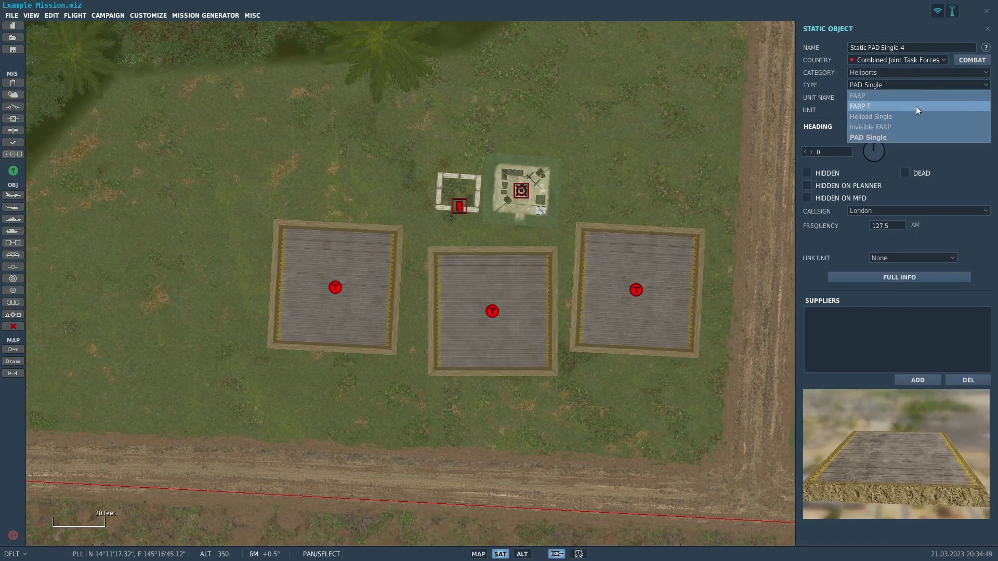
{"action": "left_click", "coordinate": [913, 73]}
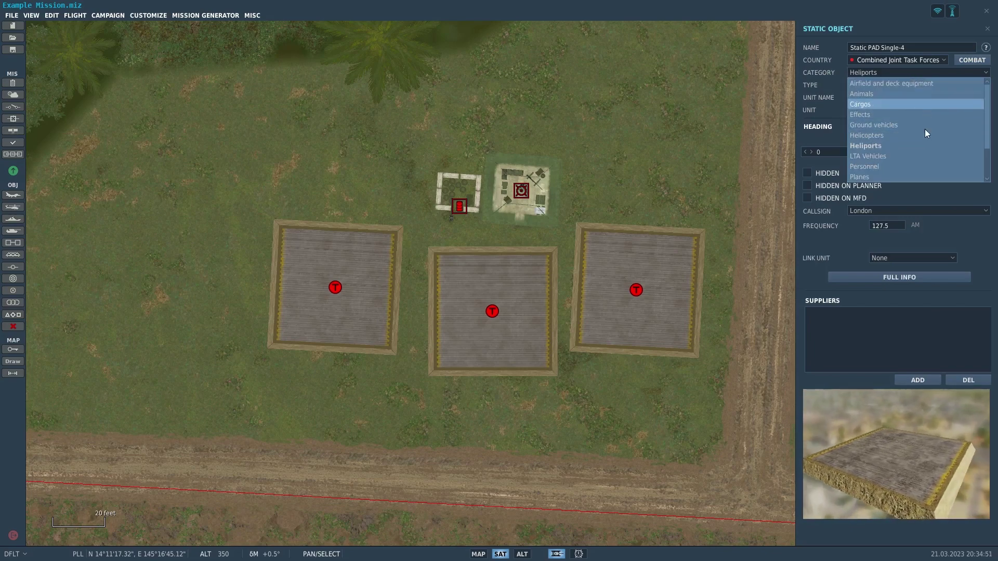
Make the static a Helicopters-category Mi-24P with the Griffin & Kryuger PMC - Plain Grey scheme.
{"action": "left_click", "coordinate": [928, 135]}
{"action": "left_click", "coordinate": [908, 85]}
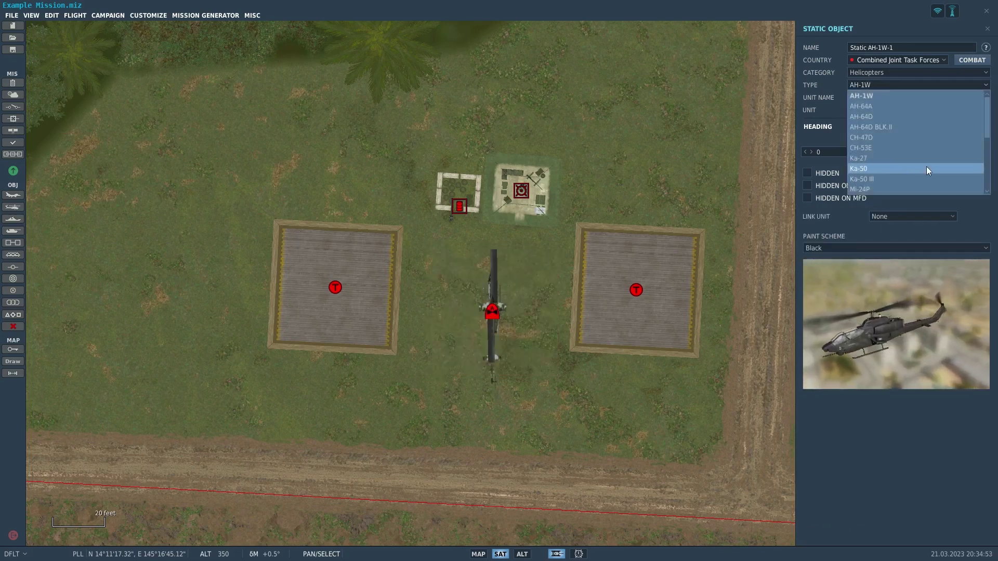
{"action": "scroll", "coordinate": [931, 128], "scroll_direction": "down", "scroll_amount": 3}
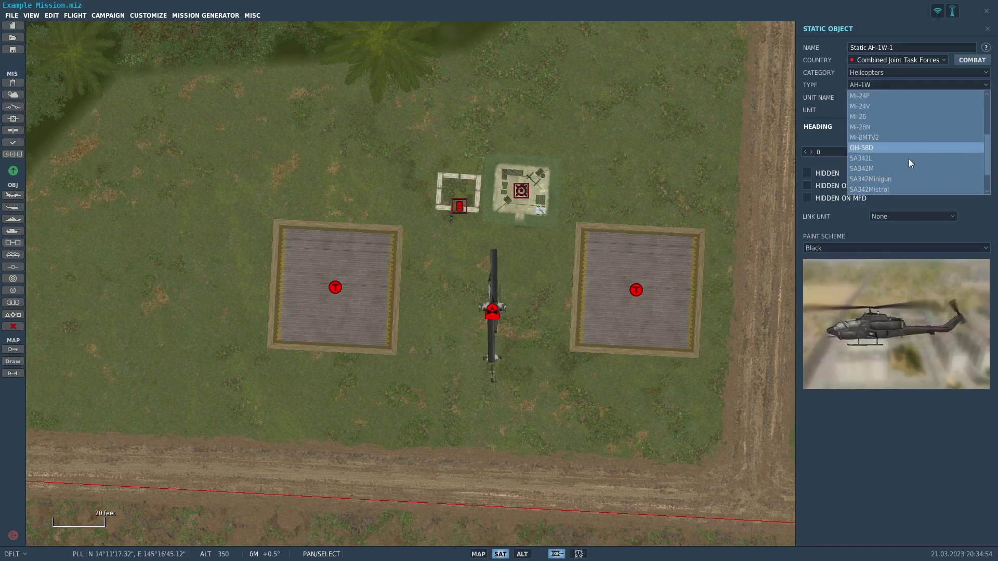
{"action": "scroll", "coordinate": [921, 119], "scroll_direction": "down", "scroll_amount": 1}
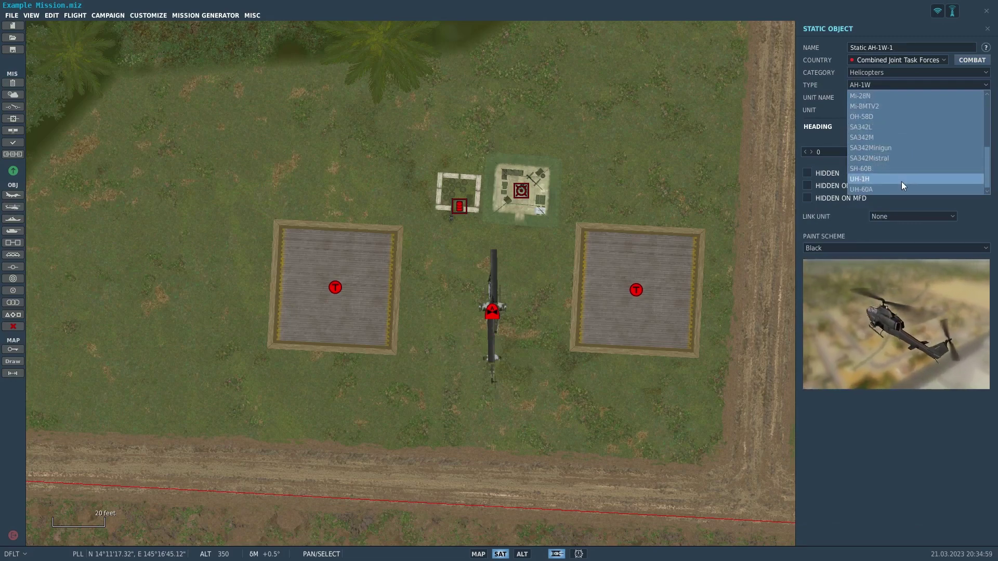
{"action": "scroll", "coordinate": [904, 151], "scroll_direction": "up", "scroll_amount": 2}
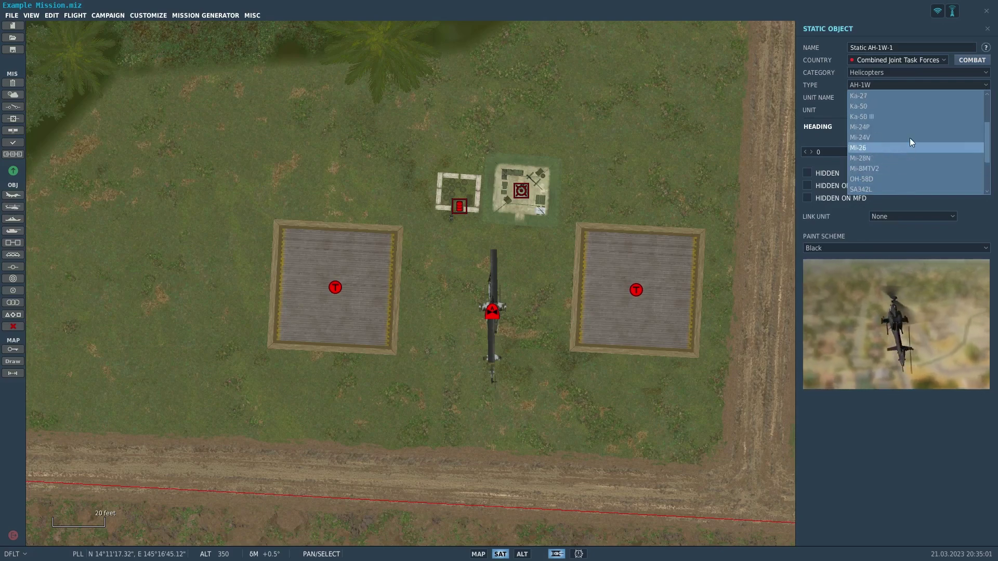
{"action": "left_click", "coordinate": [912, 129]}
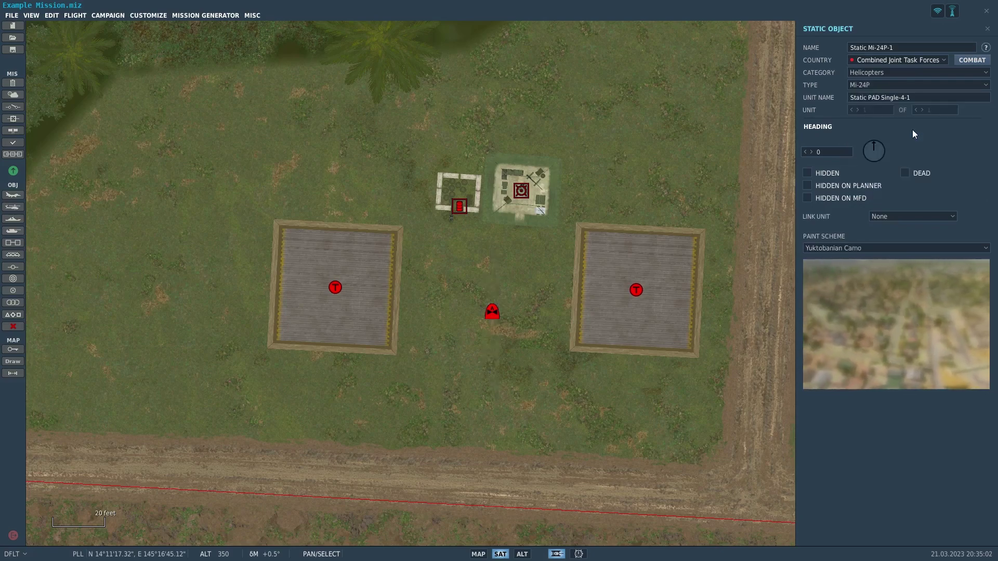
{"action": "left_click", "coordinate": [859, 248]}
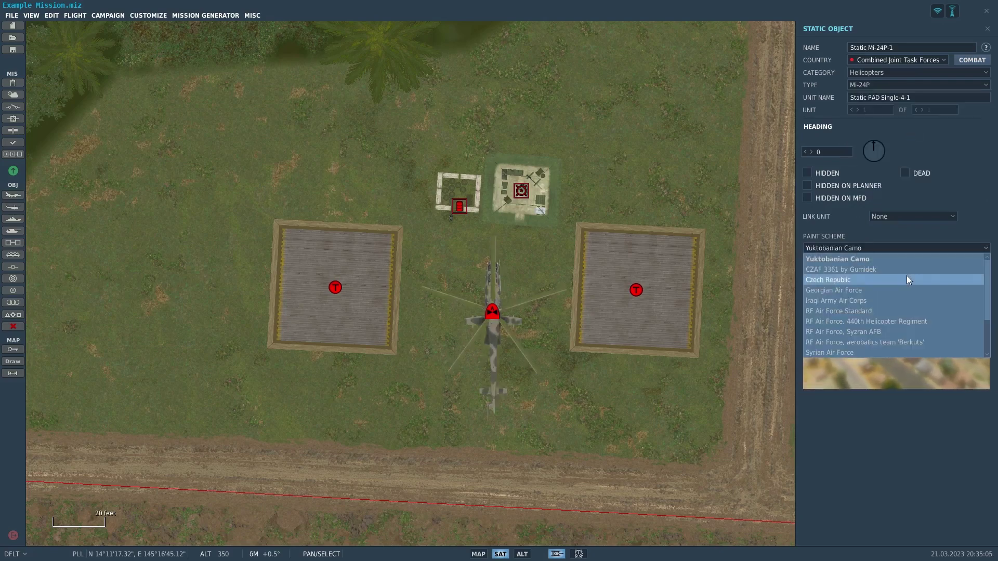
{"action": "scroll", "coordinate": [887, 307], "scroll_direction": "down", "scroll_amount": 2}
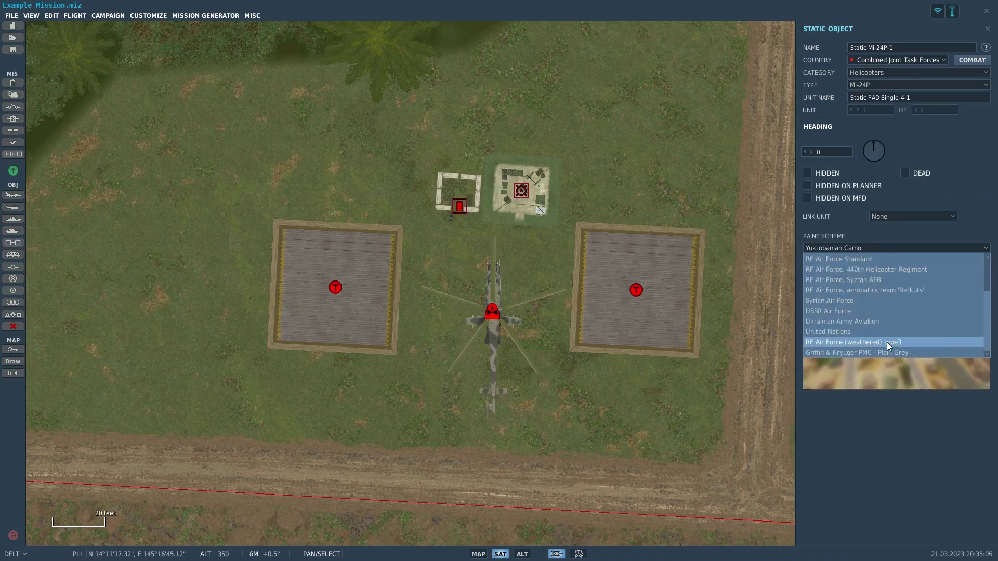
{"action": "left_click", "coordinate": [887, 352]}
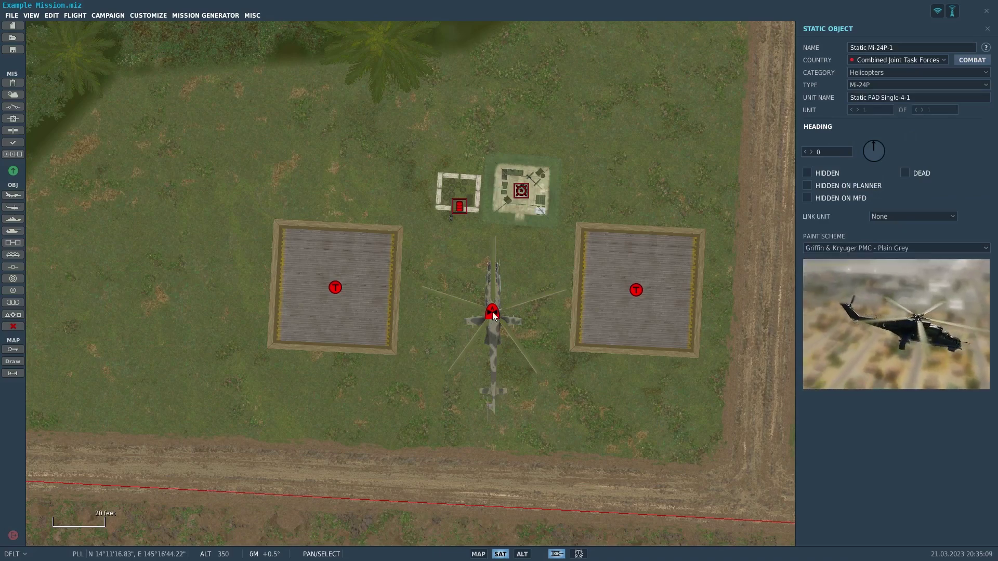
Place the Mi-24P on the left FARP pad and delete the extra pad.
{"action": "left_click_drag", "start_coordinate": [492, 312], "coordinate": [350, 292]}
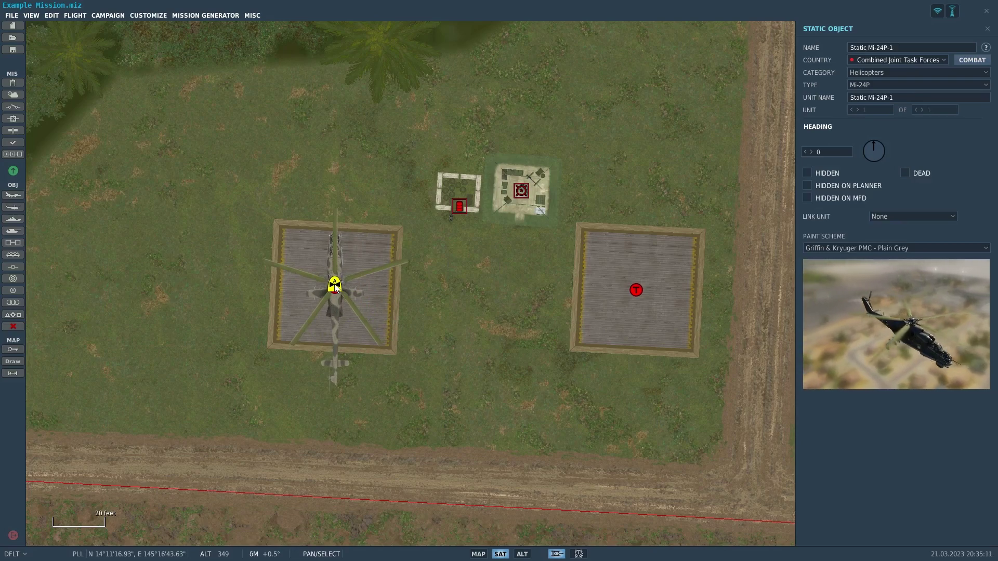
{"action": "left_click", "coordinate": [205, 266]}
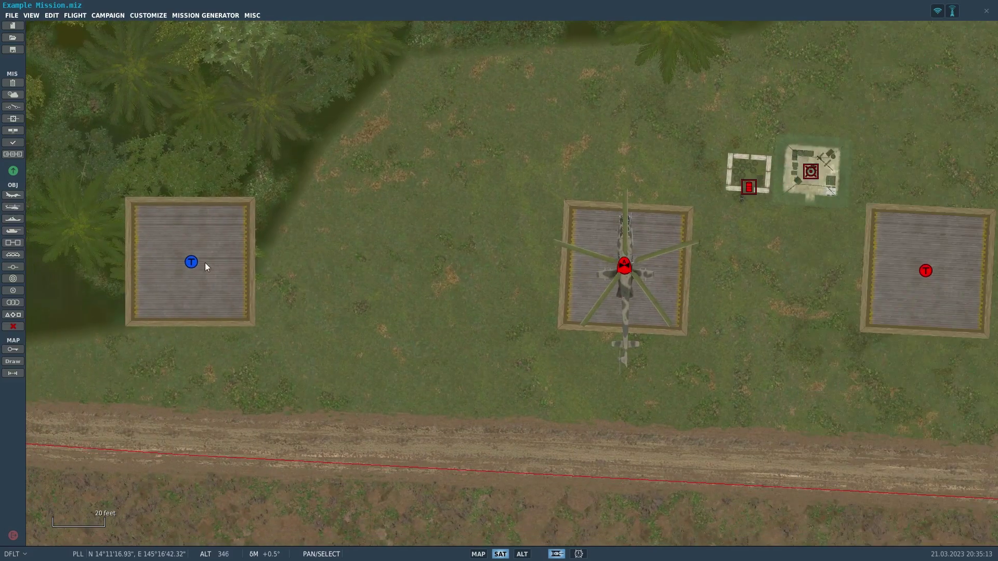
{"action": "left_click", "coordinate": [191, 264]}
{"action": "key", "text": "Delete"}
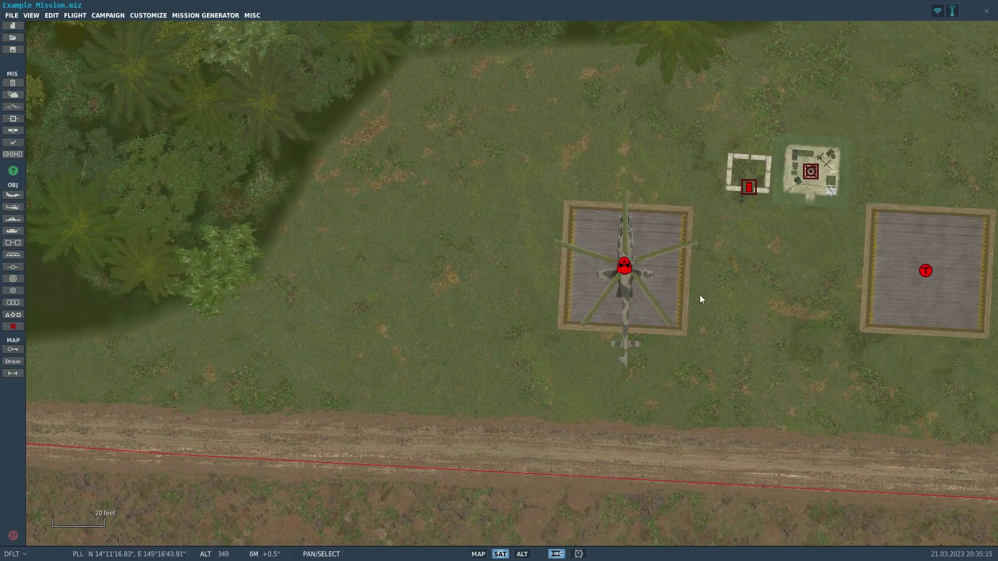
Delete the Mi-24P helicopter static, leaving the two empty FARP pads.
{"action": "left_click_drag", "start_coordinate": [633, 299], "coordinate": [456, 319]}
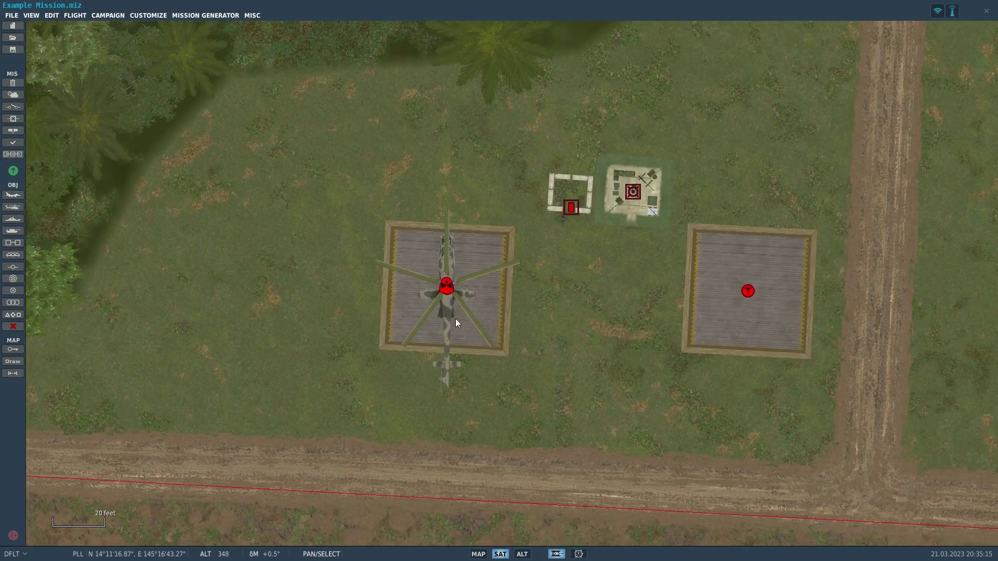
{"action": "left_click", "coordinate": [448, 286]}
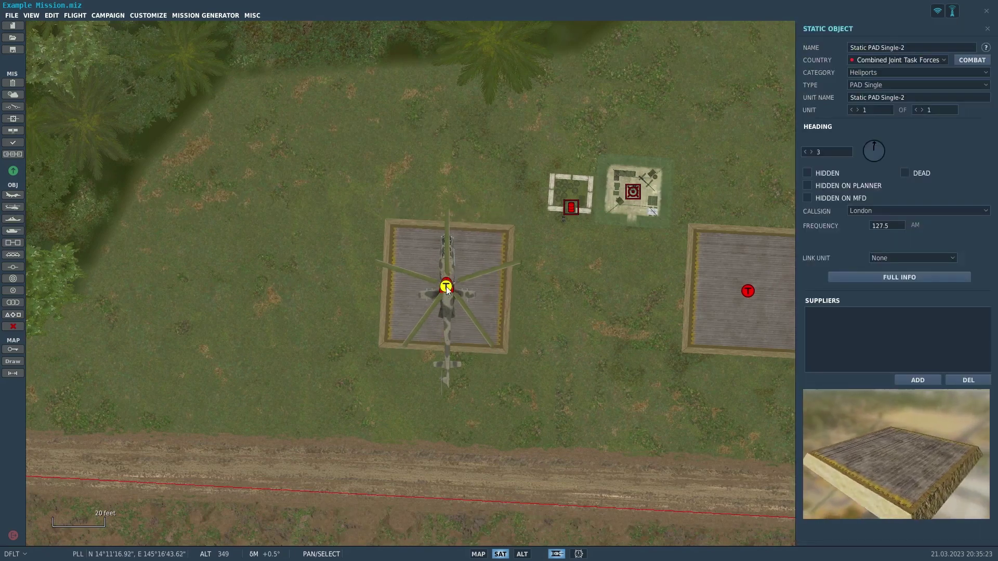
{"action": "mouse_move", "coordinate": [446, 286]}
{"action": "left_mouse_down"}
{"action": "mouse_move", "coordinate": [458, 308]}
{"action": "mouse_move", "coordinate": [458, 290]}
{"action": "left_mouse_up"}
{"action": "left_click", "coordinate": [446, 286]}
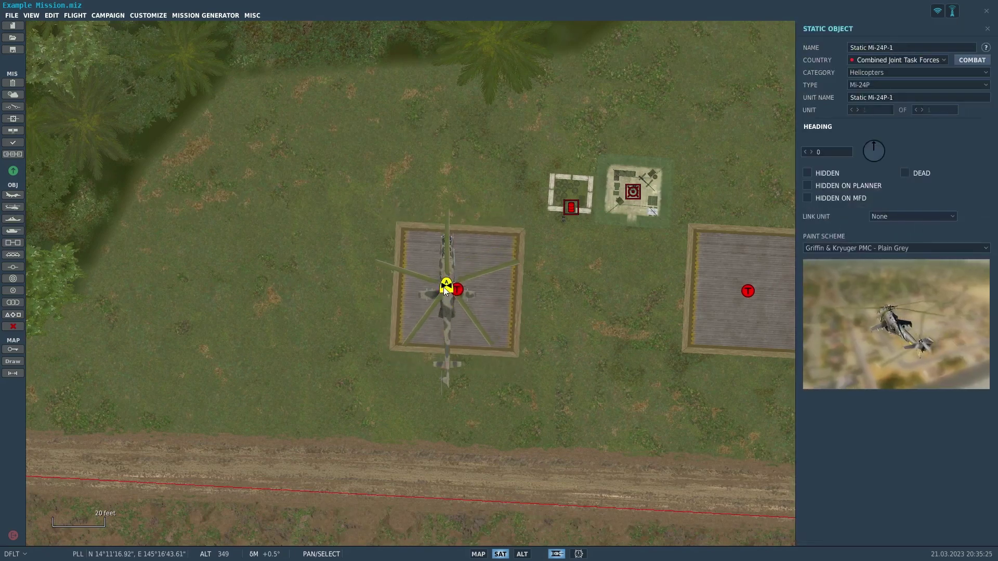
{"action": "key", "text": "Delete"}
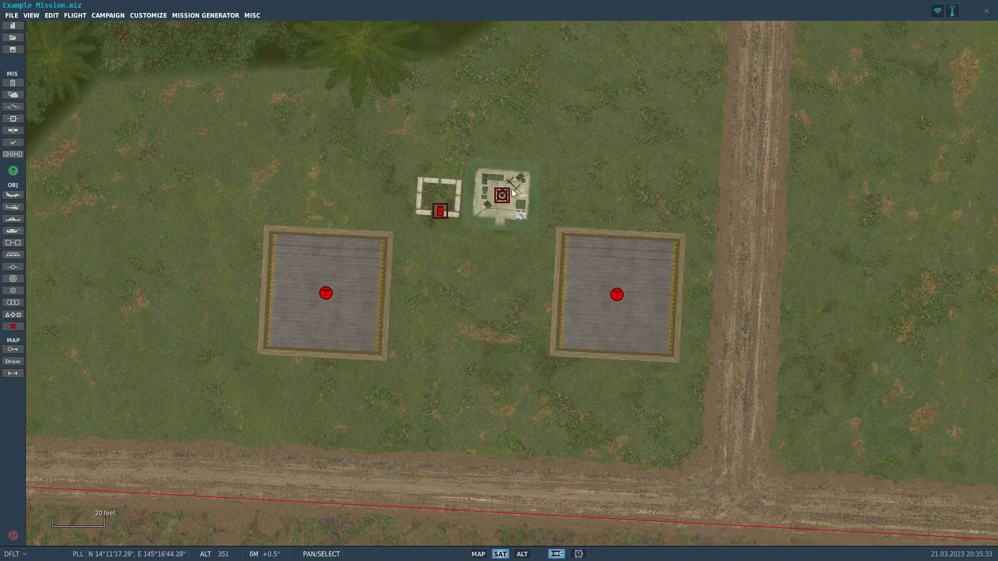
{"action": "left_click_drag", "start_coordinate": [500, 197], "coordinate": [505, 201]}
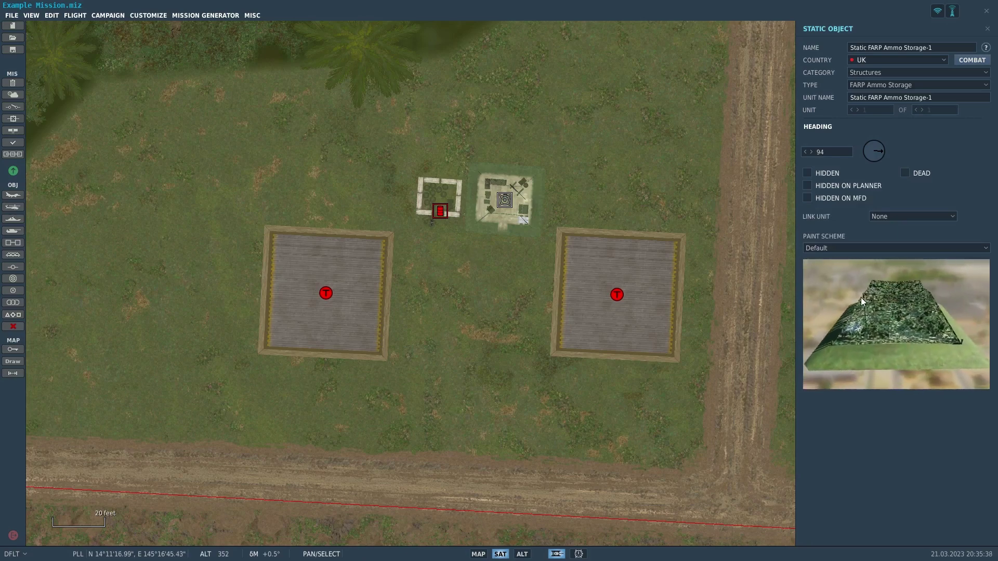
{"action": "left_click", "coordinate": [483, 282]}
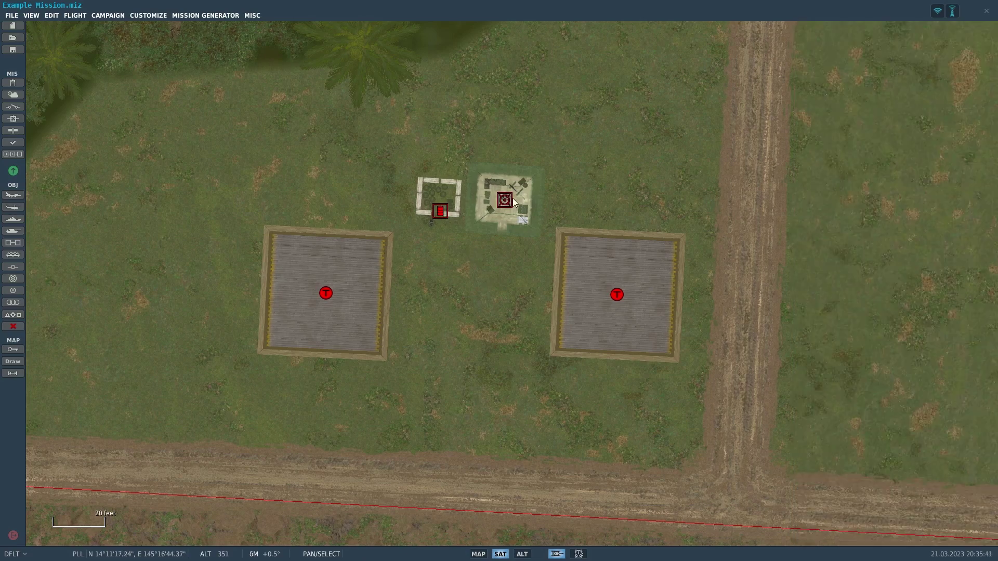
{"action": "left_click", "coordinate": [508, 199]}
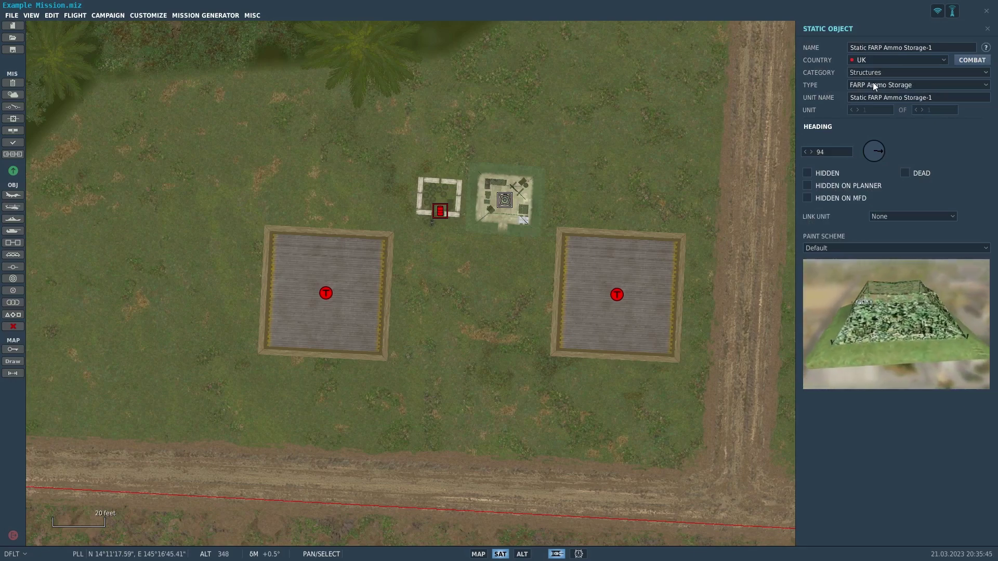
{"action": "left_click", "coordinate": [438, 212]}
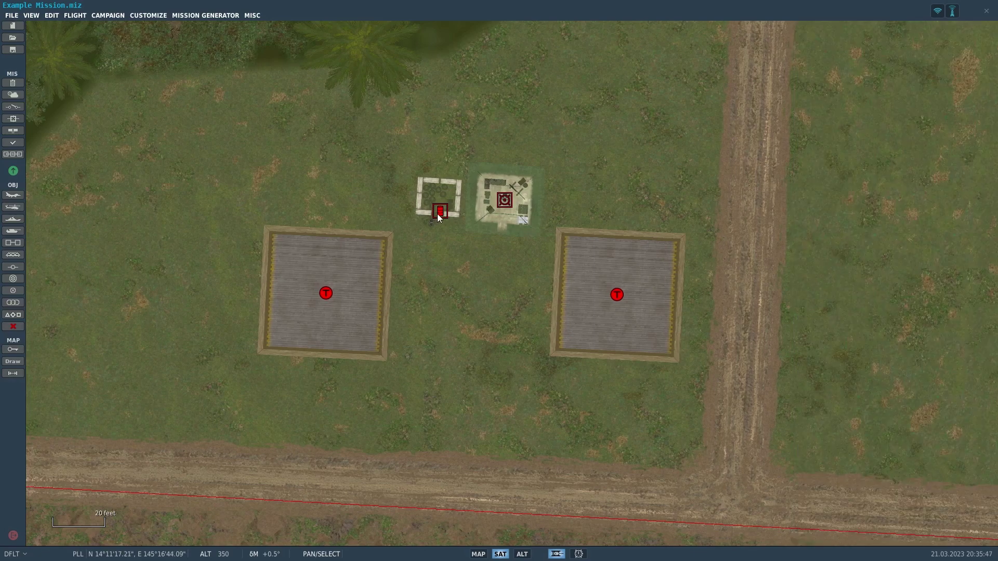
{"action": "left_click", "coordinate": [463, 269]}
{"action": "left_click", "coordinate": [507, 198]}
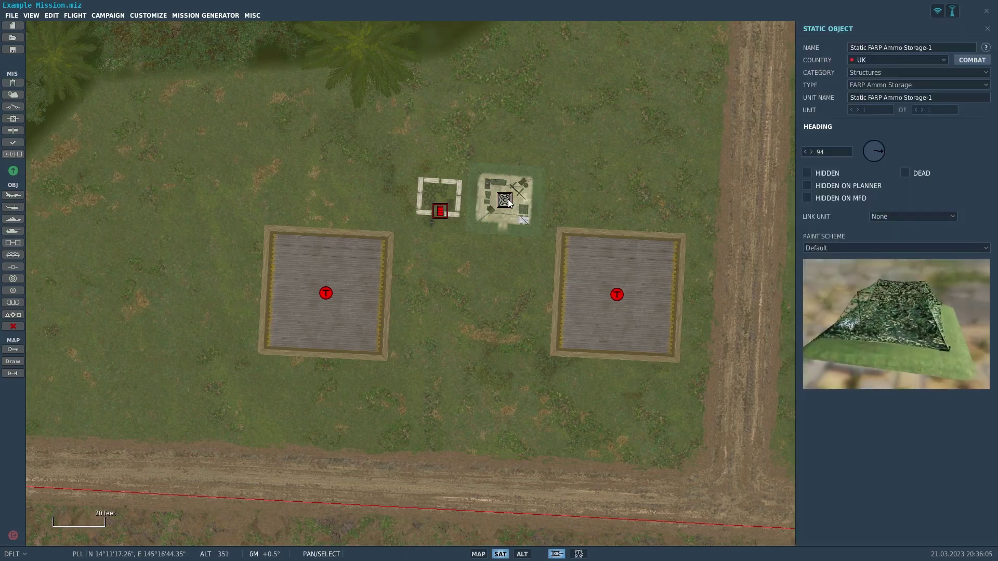
{"action": "left_click", "coordinate": [464, 244]}
{"action": "left_click", "coordinate": [442, 213]}
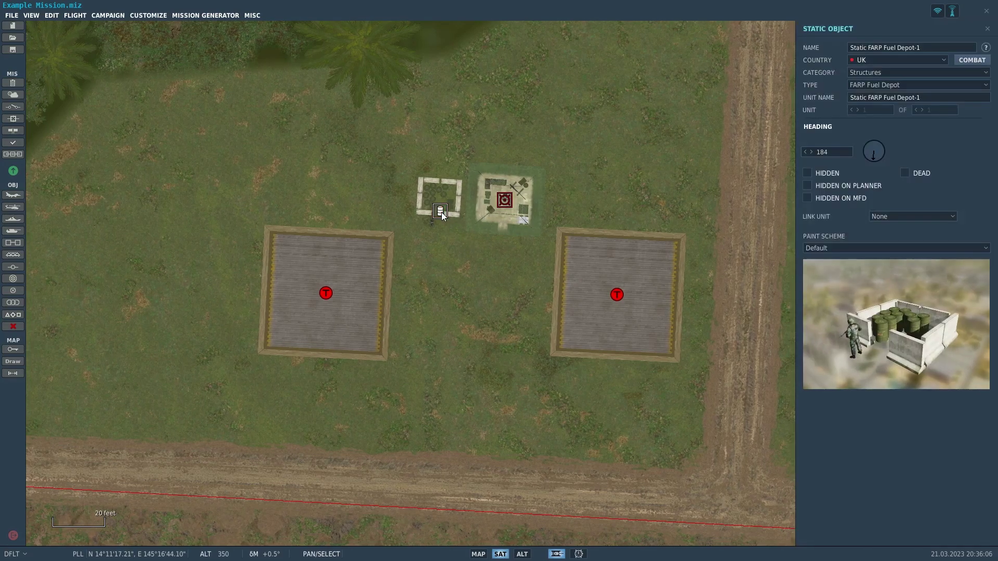
{"action": "left_click", "coordinate": [465, 283]}
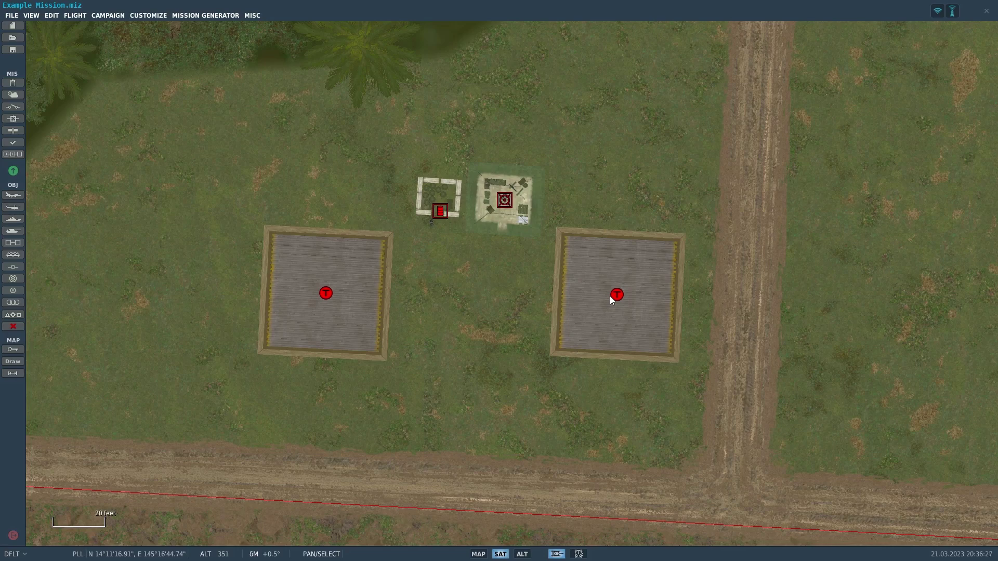
Rename the ammo storage to 'FARP Ammo Storage', and drop 'Static' and add '-' in its unit name.
{"action": "left_click", "coordinate": [504, 203]}
{"action": "right_click_drag", "start_coordinate": [489, 282], "coordinate": [452, 350]}
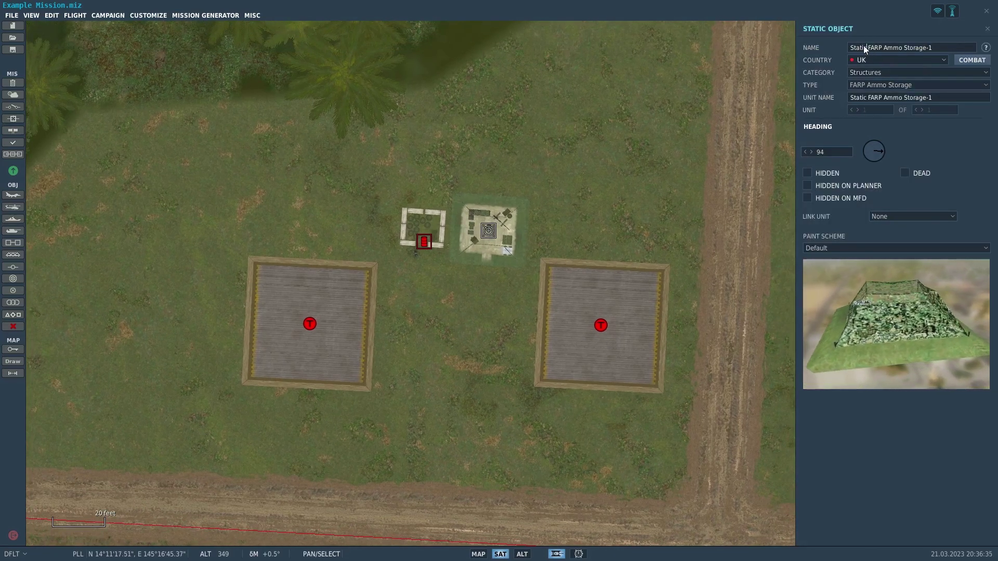
{"action": "key", "text": "Delete"}
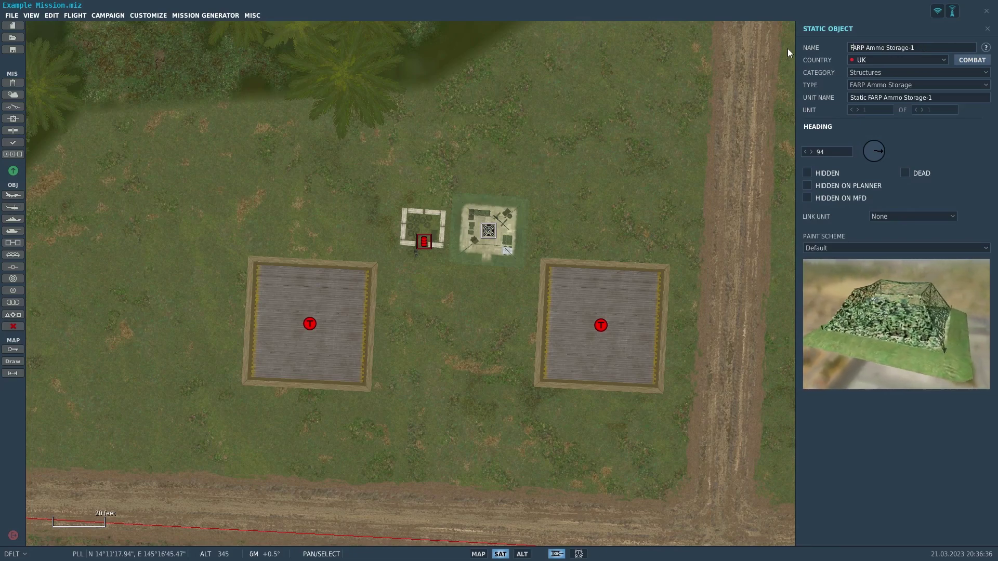
{"action": "key", "text": "End"}
{"action": "key", "text": "BackSpace"}
{"action": "key", "text": "BackSpace"}
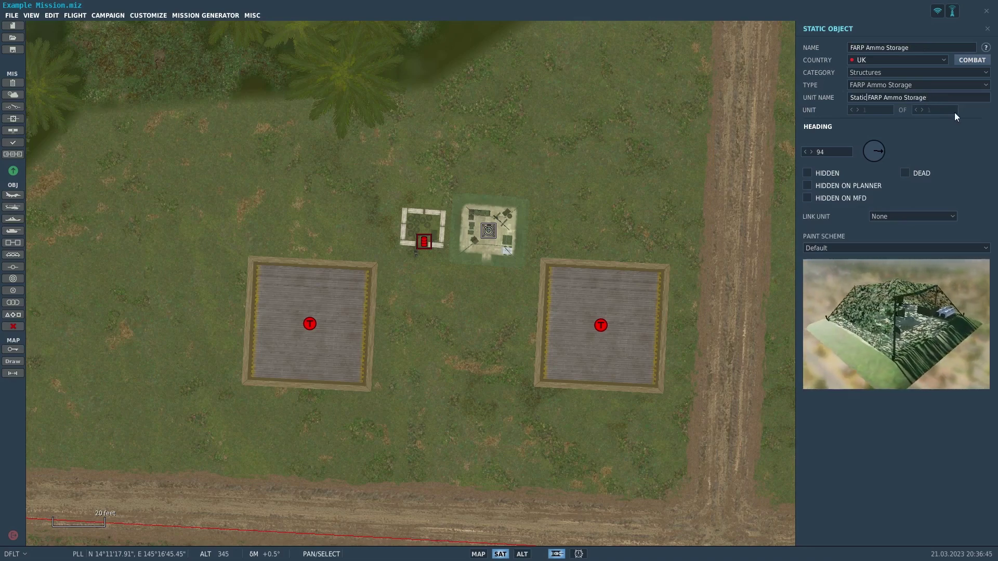
{"action": "key", "text": "BackSpace"}
{"action": "key", "text": "BackSpace"}
{"action": "key", "text": "BackSpace"}
{"action": "key", "text": "BackSpace"}
{"action": "key", "text": "BackSpace"}
{"action": "key", "text": "BackSpace"}
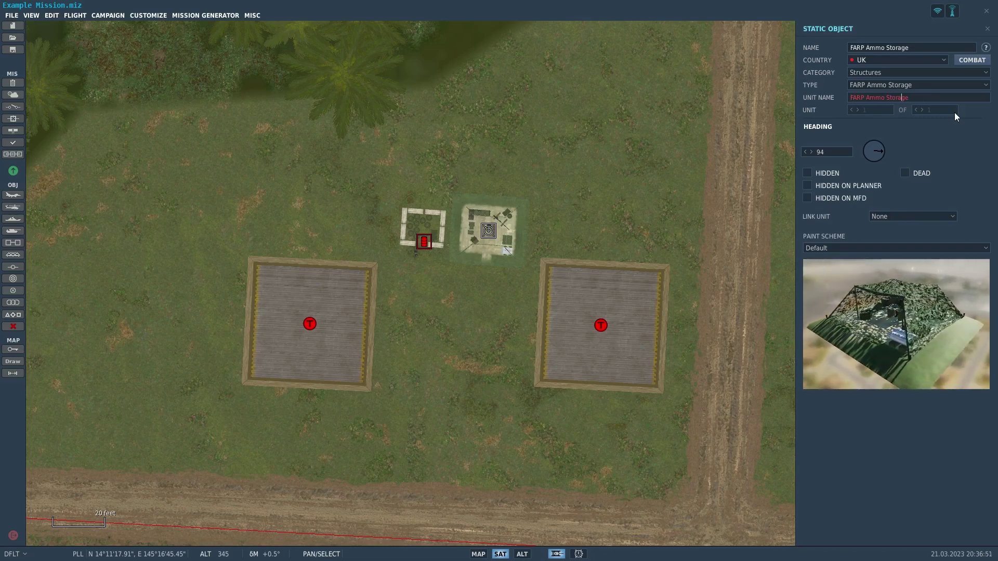
{"action": "type", "text": "-"}
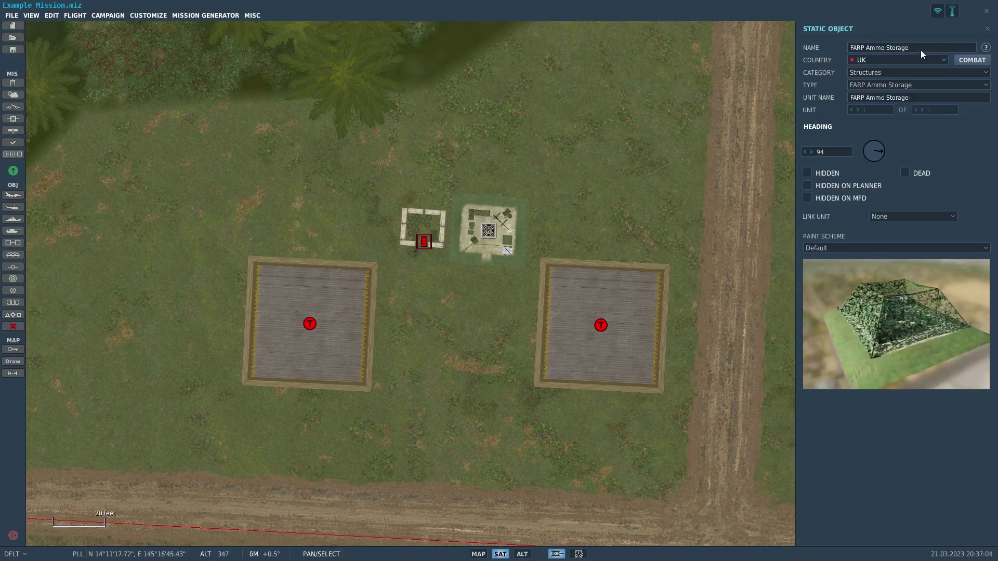
{"action": "left_click", "coordinate": [646, 143]}
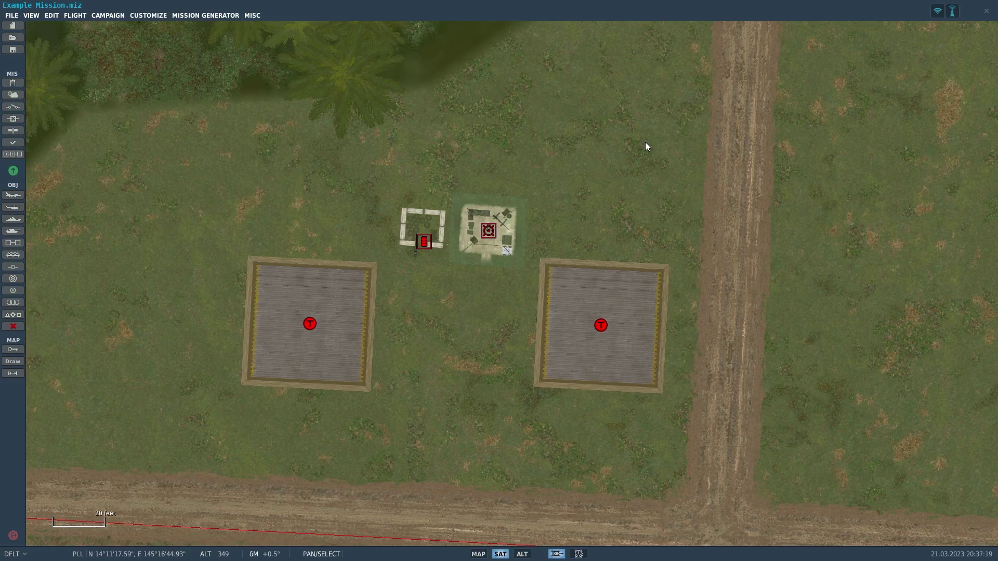
Zoom out and place a new static object in the open field south of the road.
{"action": "scroll", "coordinate": [645, 143], "scroll_direction": "down", "scroll_amount": 5}
{"action": "scroll", "coordinate": [102, 264], "scroll_direction": "down", "scroll_amount": 3}
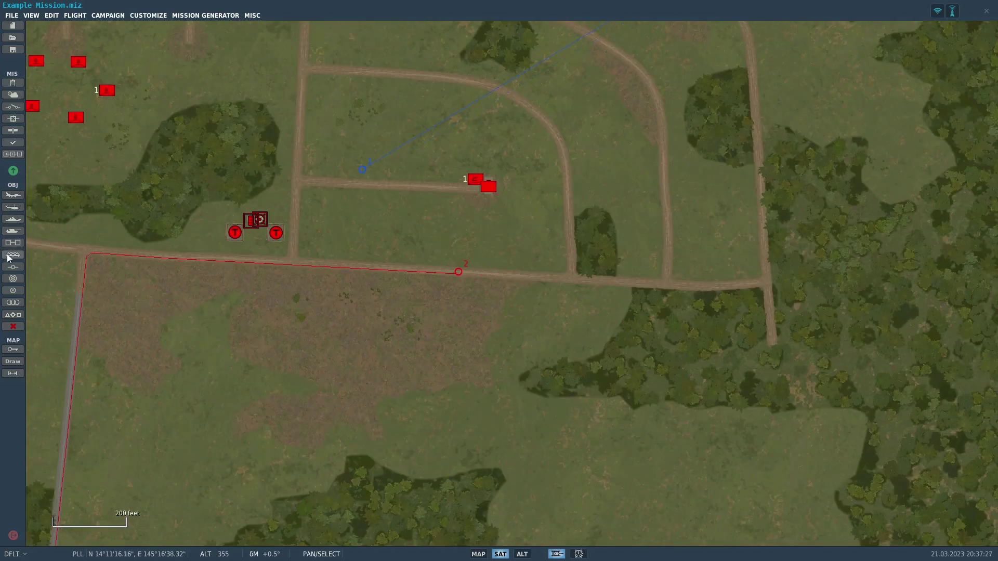
{"action": "left_click", "coordinate": [13, 255]}
{"action": "left_click", "coordinate": [324, 388]}
{"action": "left_click_drag", "start_coordinate": [203, 382], "coordinate": [321, 326]}
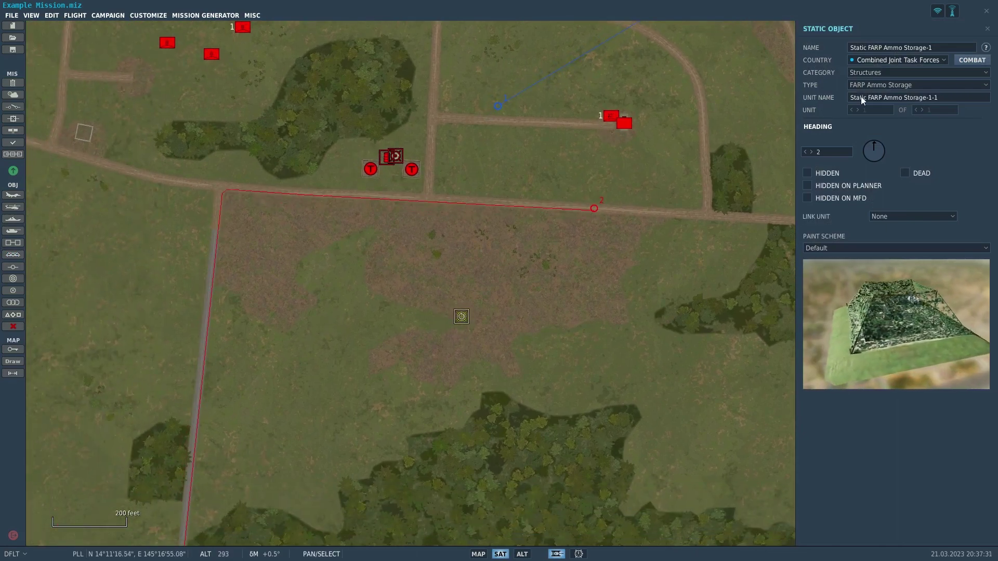
Set the static to Combined Joint Task Forces and browse the structure types for Tech combine.
{"action": "left_click", "coordinate": [901, 61]}
{"action": "left_click", "coordinate": [838, 137]}
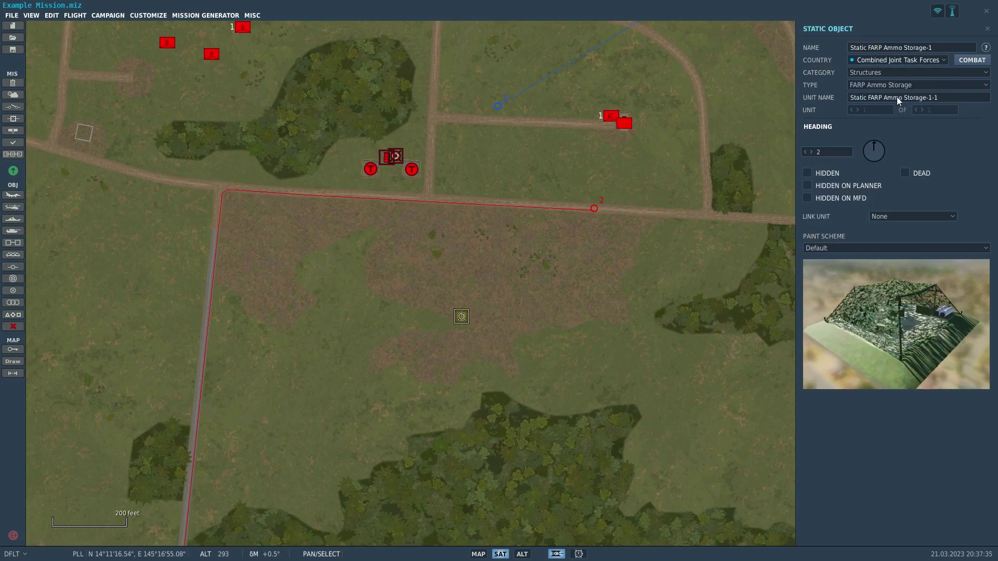
{"action": "left_click", "coordinate": [897, 86]}
{"action": "scroll", "coordinate": [925, 163], "scroll_direction": "down", "scroll_amount": 5}
{"action": "scroll", "coordinate": [932, 166], "scroll_direction": "down", "scroll_amount": 15}
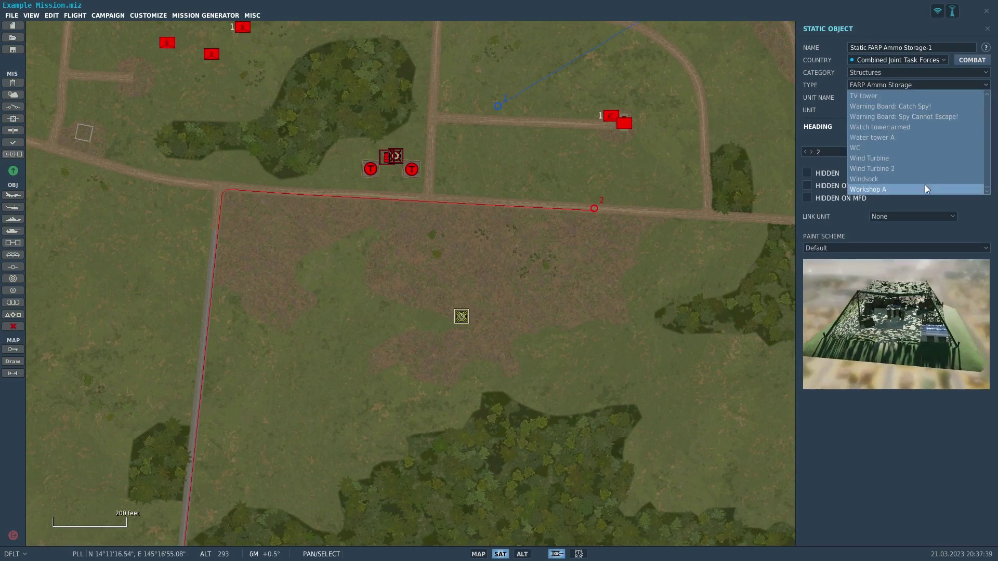
{"action": "scroll", "coordinate": [928, 151], "scroll_direction": "up", "scroll_amount": 6}
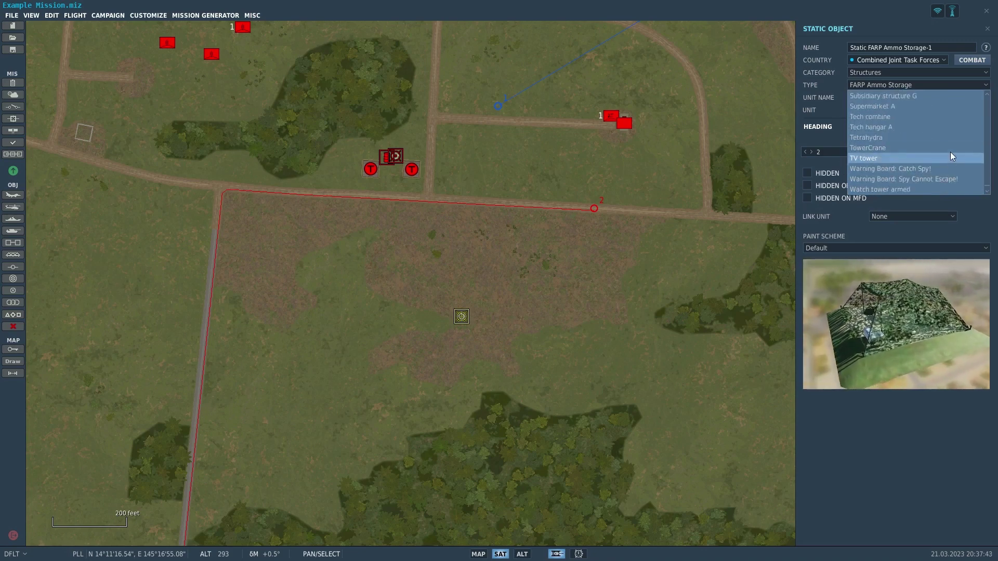
{"action": "scroll", "coordinate": [941, 127], "scroll_direction": "up", "scroll_amount": 12}
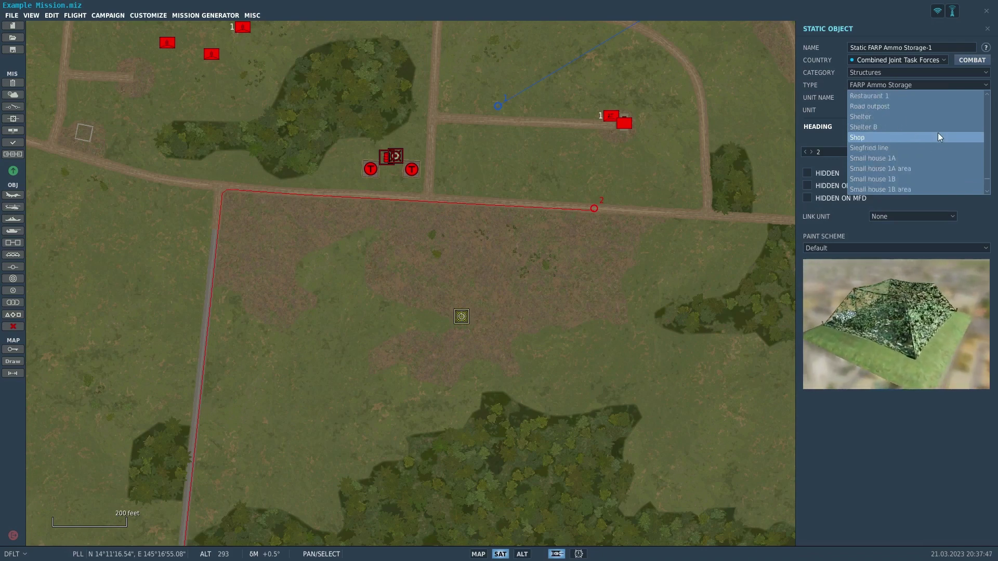
{"action": "scroll", "coordinate": [937, 133], "scroll_direction": "up", "scroll_amount": 9}
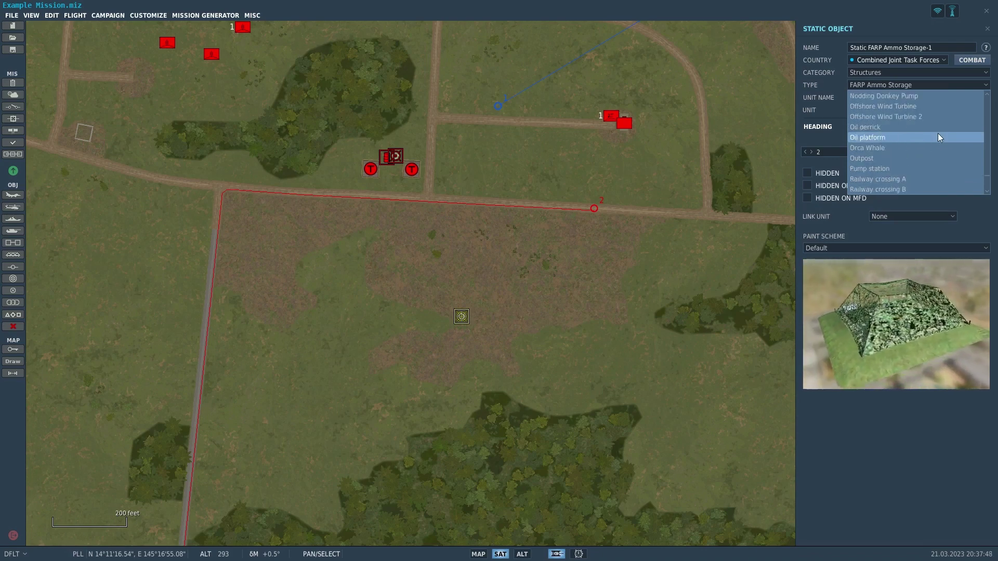
{"action": "scroll", "coordinate": [938, 133], "scroll_direction": "up", "scroll_amount": 9}
{"action": "scroll", "coordinate": [934, 142], "scroll_direction": "up", "scroll_amount": 12}
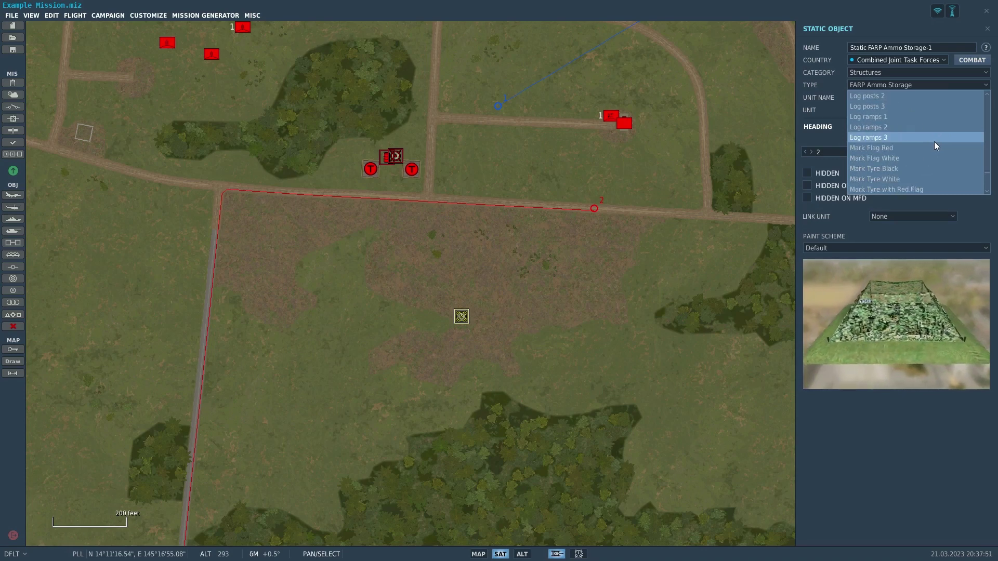
{"action": "scroll", "coordinate": [928, 158], "scroll_direction": "down", "scroll_amount": 20}
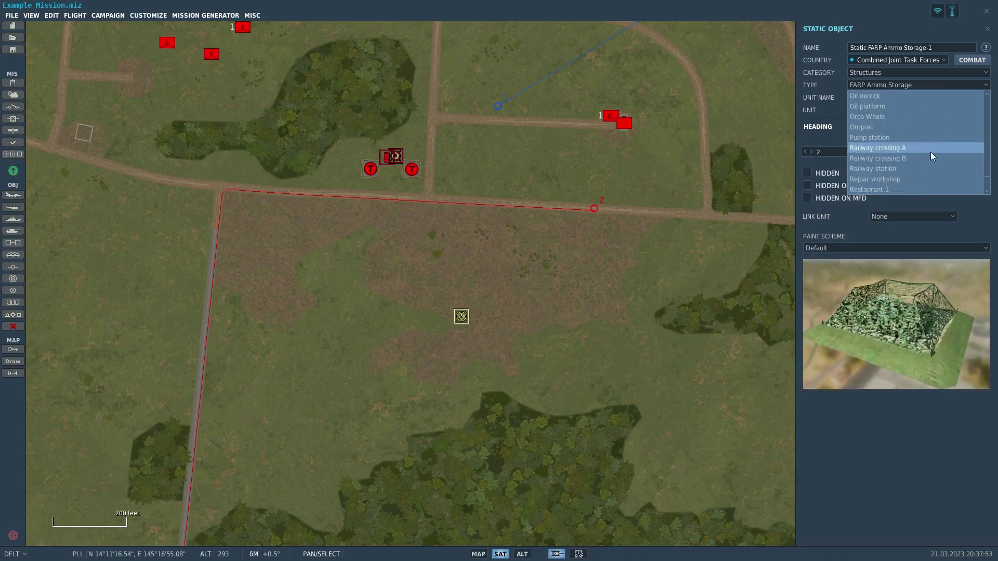
{"action": "scroll", "coordinate": [918, 164], "scroll_direction": "down", "scroll_amount": 18}
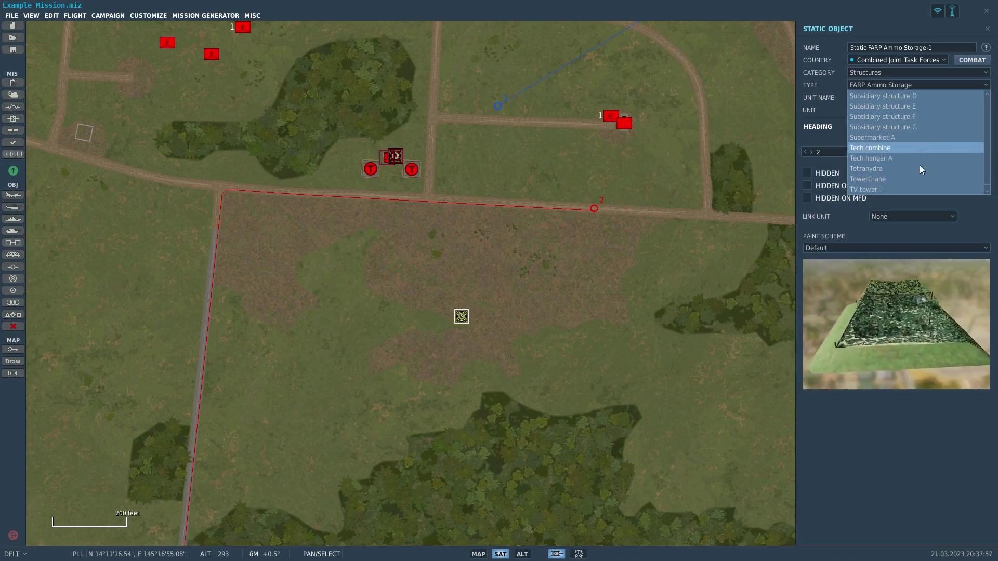
{"action": "scroll", "coordinate": [923, 167], "scroll_direction": "down", "scroll_amount": 2}
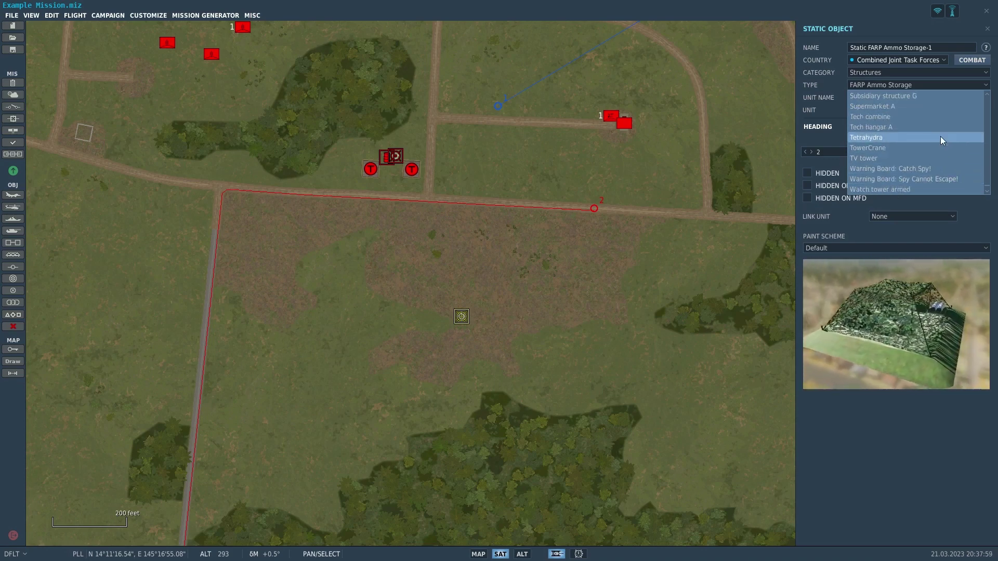
Make the structure a Tech combine and shift it slightly left.
{"action": "left_click", "coordinate": [949, 118]}
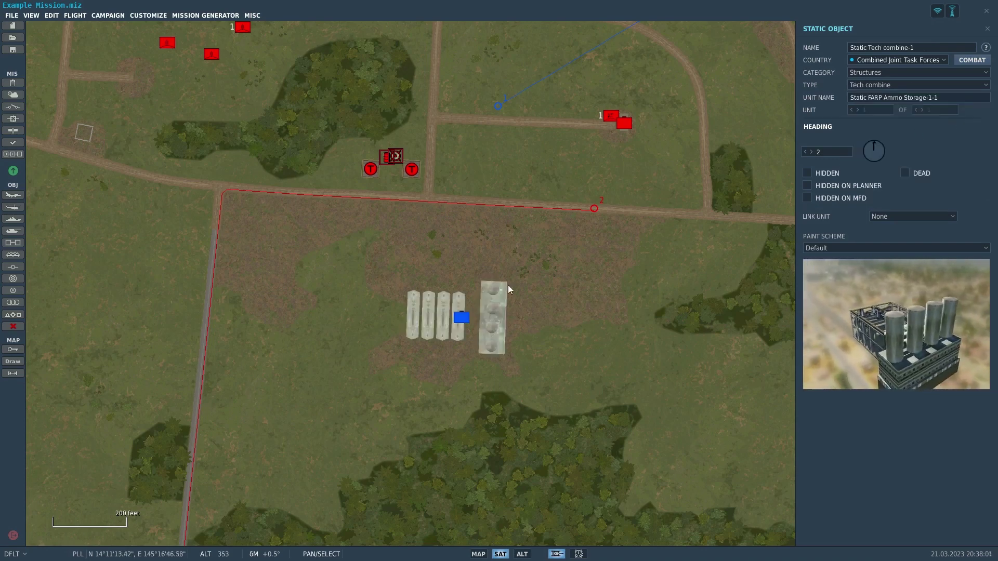
{"action": "left_click", "coordinate": [460, 317]}
{"action": "left_click_drag", "start_coordinate": [460, 318], "coordinate": [432, 310]}
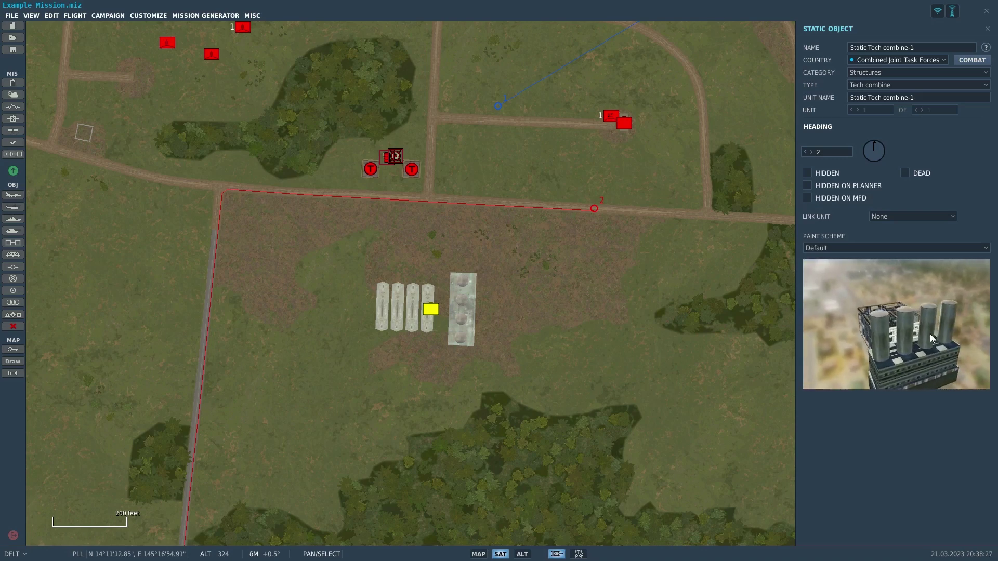
Keep the Structures category and change the type to Command Center.
{"action": "left_click", "coordinate": [894, 84]}
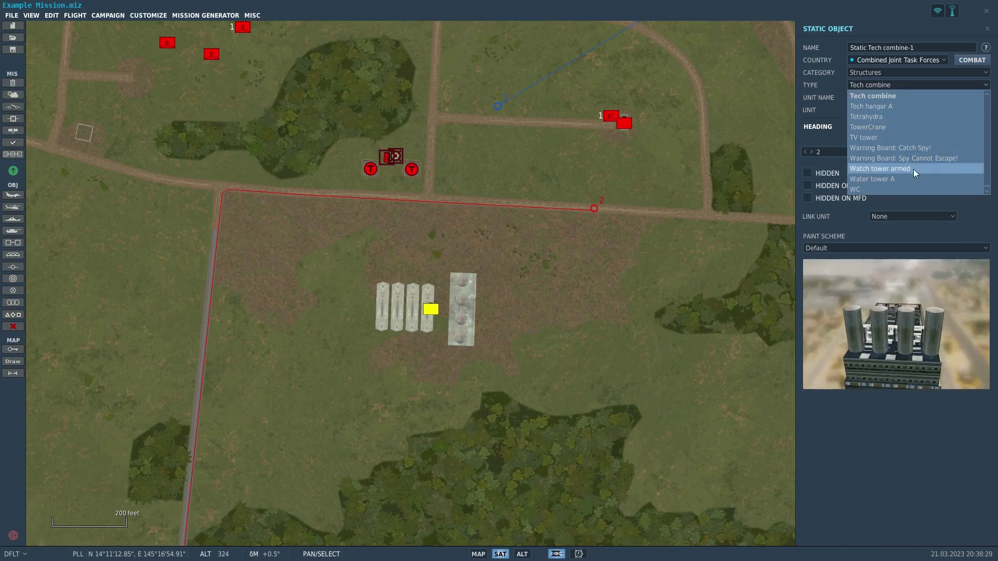
{"action": "left_click", "coordinate": [915, 73]}
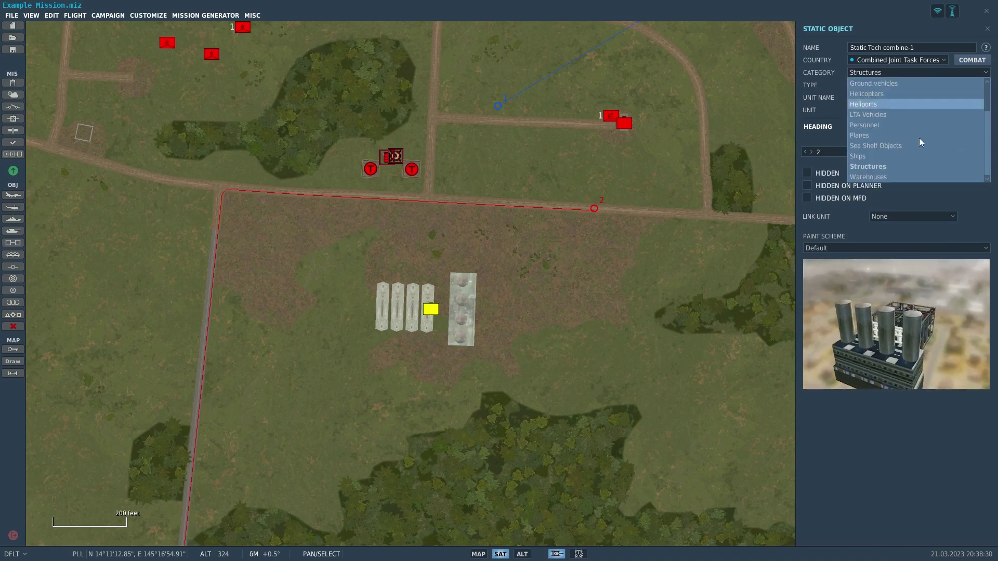
{"action": "left_click", "coordinate": [918, 167]}
{"action": "left_click", "coordinate": [911, 87]}
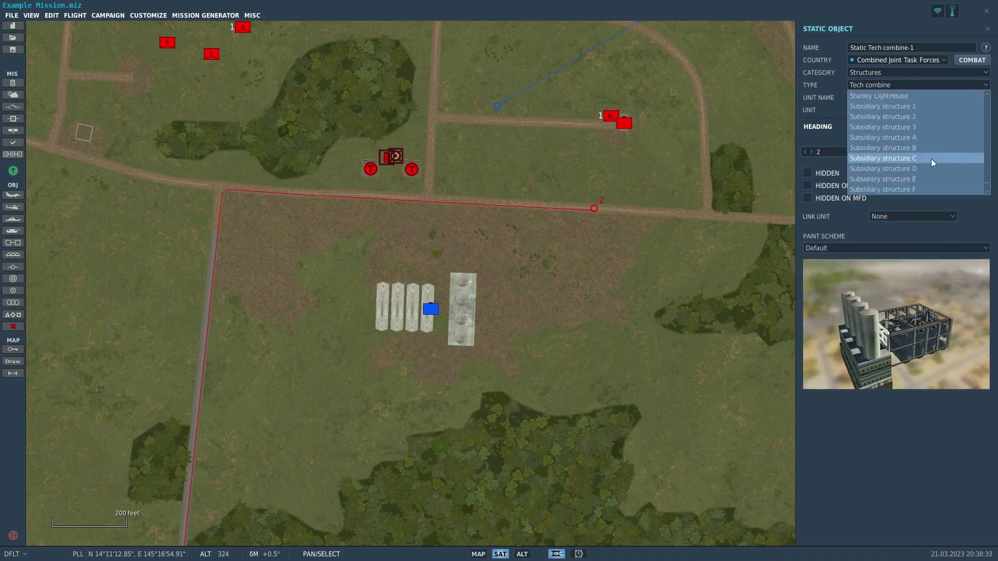
{"action": "scroll", "coordinate": [989, 159], "scroll_direction": "up", "scroll_amount": 10}
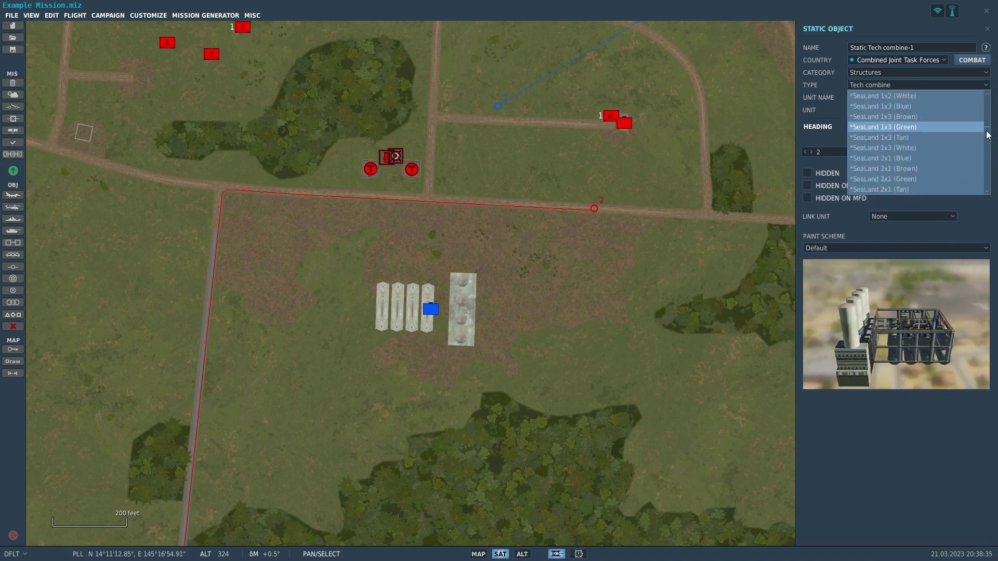
{"action": "scroll", "coordinate": [936, 151], "scroll_direction": "down", "scroll_amount": 4}
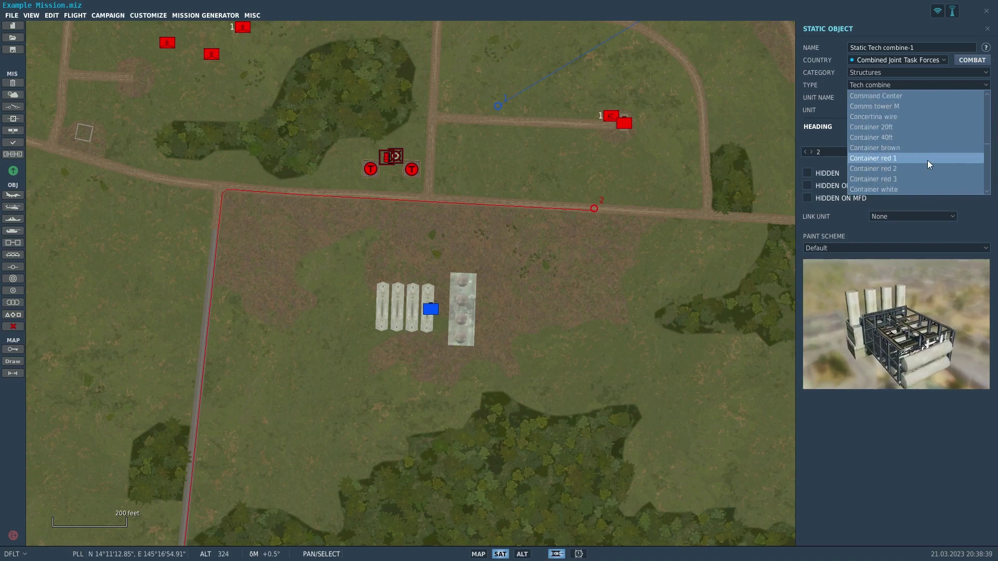
{"action": "left_click", "coordinate": [941, 99]}
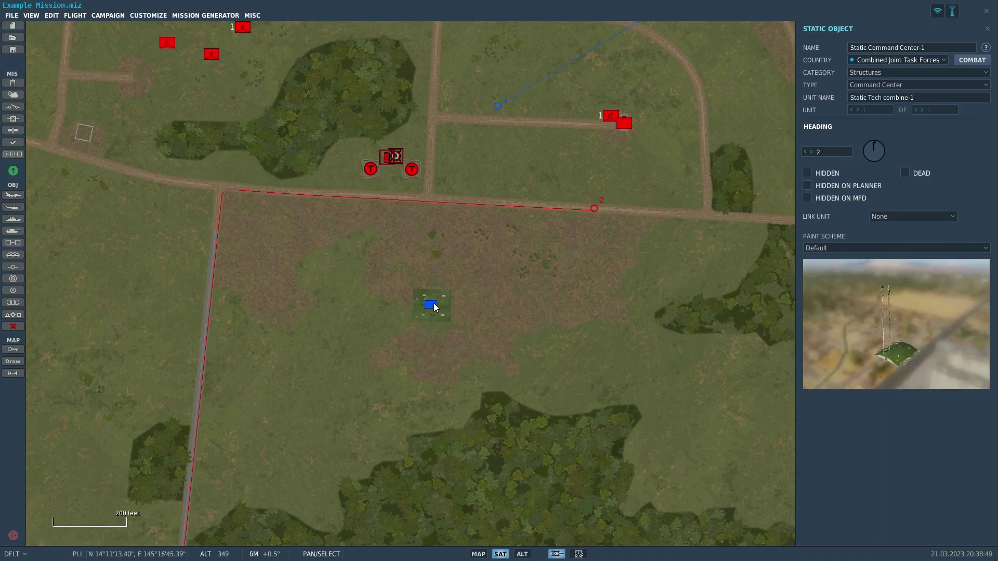
Delete the Command Center static and pan the map back to the FARP area.
{"action": "mouse_move", "coordinate": [435, 307]}
{"action": "left_mouse_down"}
{"action": "mouse_move", "coordinate": [443, 299]}
{"action": "mouse_move", "coordinate": [431, 308]}
{"action": "left_mouse_up"}
{"action": "key", "text": "Delete"}
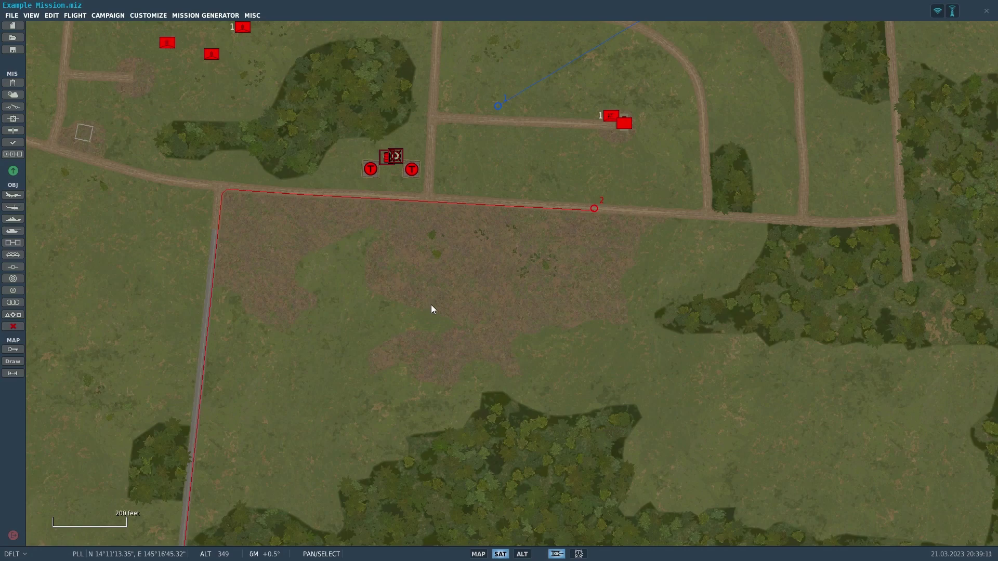
{"action": "right_click_drag", "start_coordinate": [454, 194], "coordinate": [563, 345]}
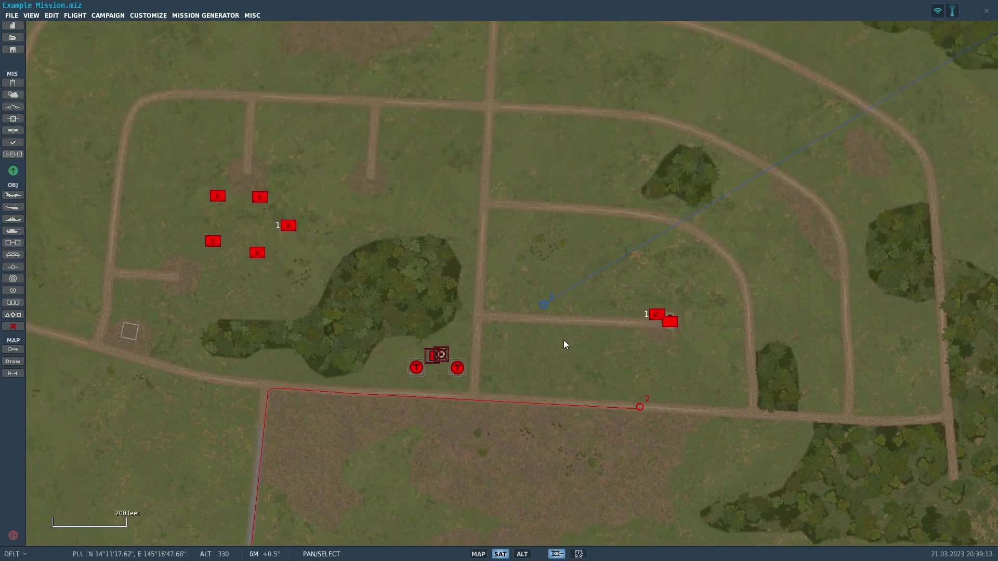